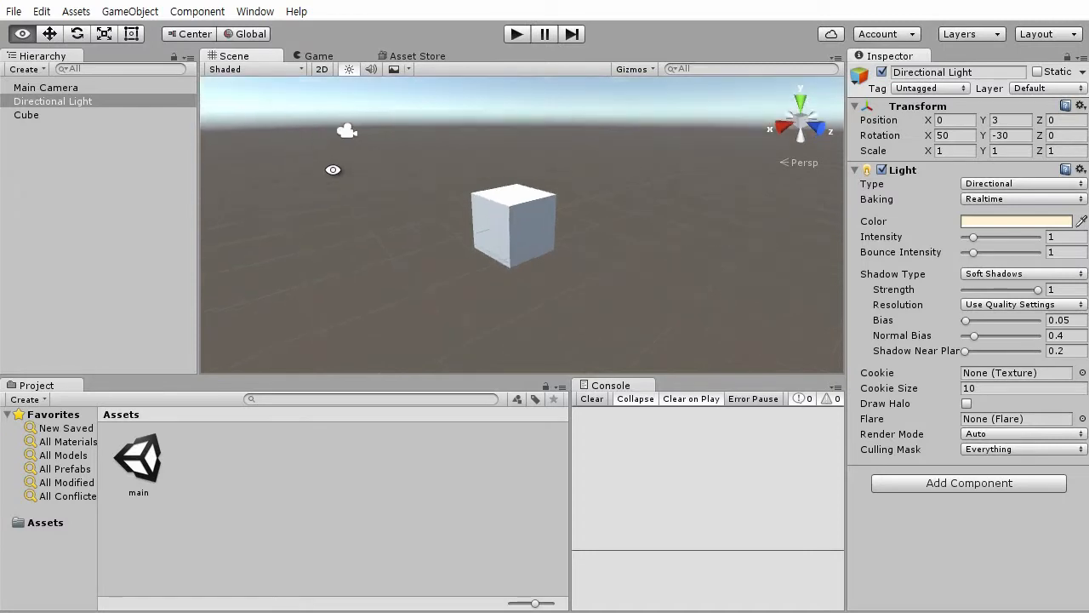
Select the Main Camera and orbit and zoom the Scene view to inspect its view frustum relative to the cube.
click(53, 89)
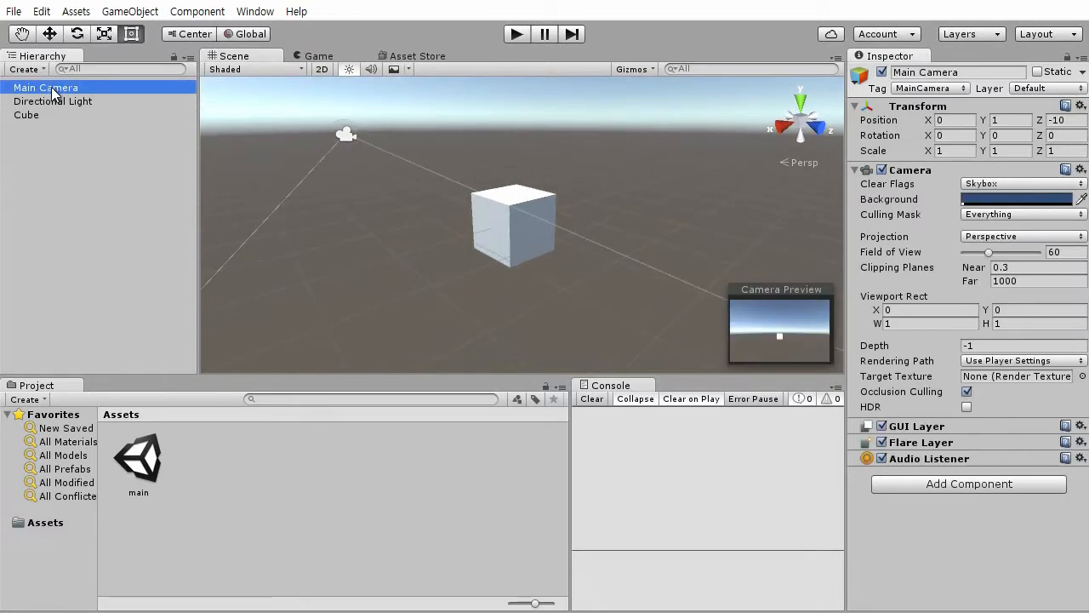
alt+drag(426, 213, 401, 196)
alt+right_drag(297, 236, 367, 317)
alt+drag(420, 295, 362, 275)
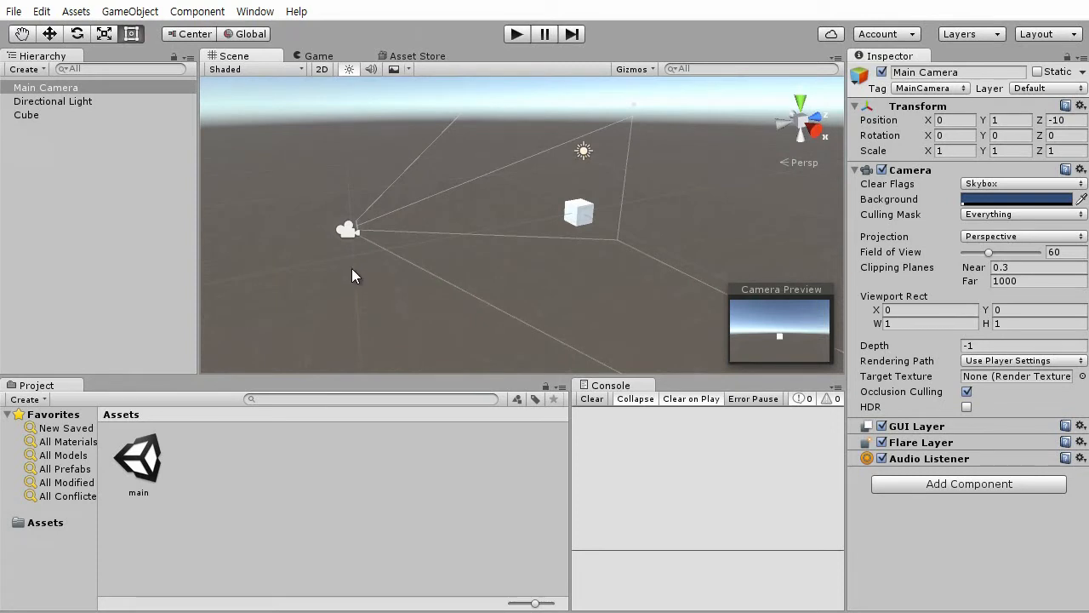
alt+drag(327, 217, 394, 239)
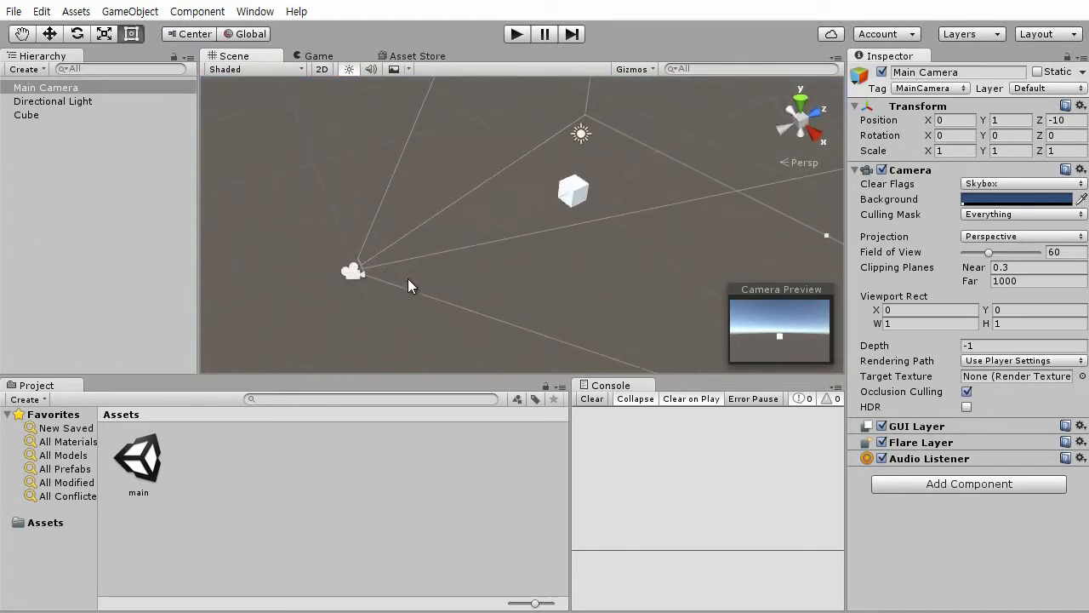
alt+drag(409, 275, 477, 224)
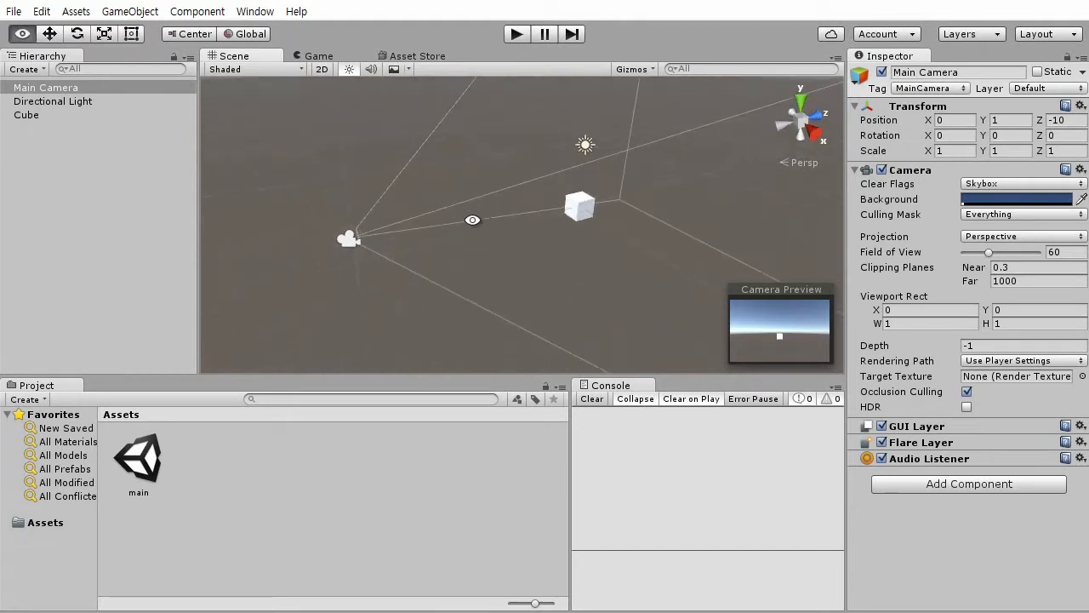
Deselect the Main Camera and inspect the cube in the Scene view by orbiting, zooming and panning around it.
click(511, 266)
alt+right_drag(513, 269, 540, 307)
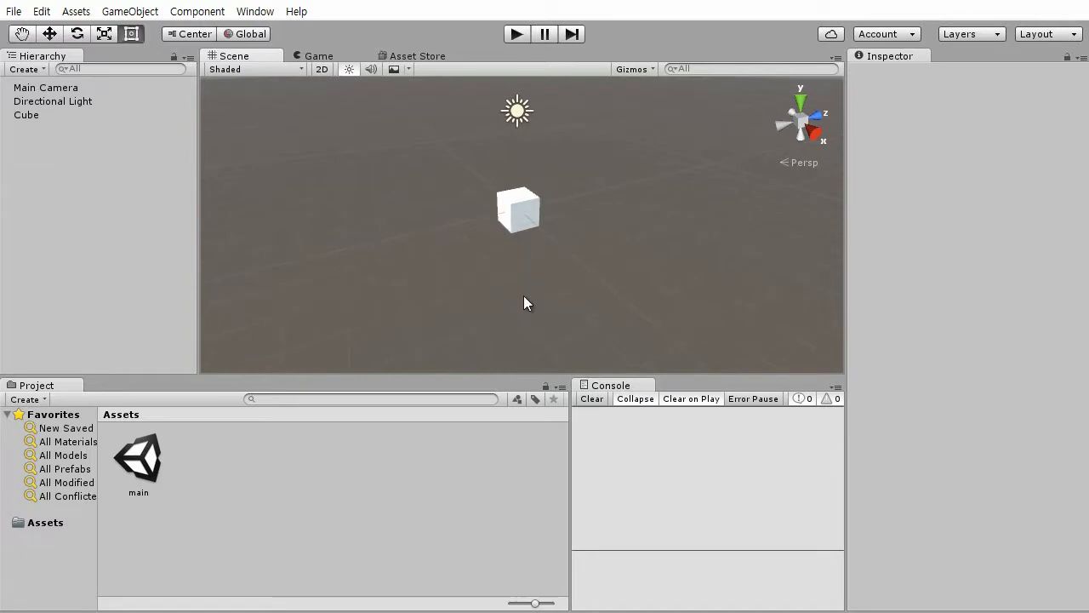
alt+drag(474, 281, 520, 246)
alt+right_drag(520, 246, 623, 474)
alt+drag(623, 467, 585, 438)
alt+right_drag(558, 313, 506, 146)
alt+right_drag(572, 261, 506, 280)
alt+middle_drag(529, 236, 587, 278)
alt+right_drag(586, 278, 675, 417)
alt+middle_drag(641, 286, 584, 220)
alt+right_drag(583, 255, 642, 367)
alt+drag(641, 360, 472, 272)
alt+drag(615, 251, 737, 287)
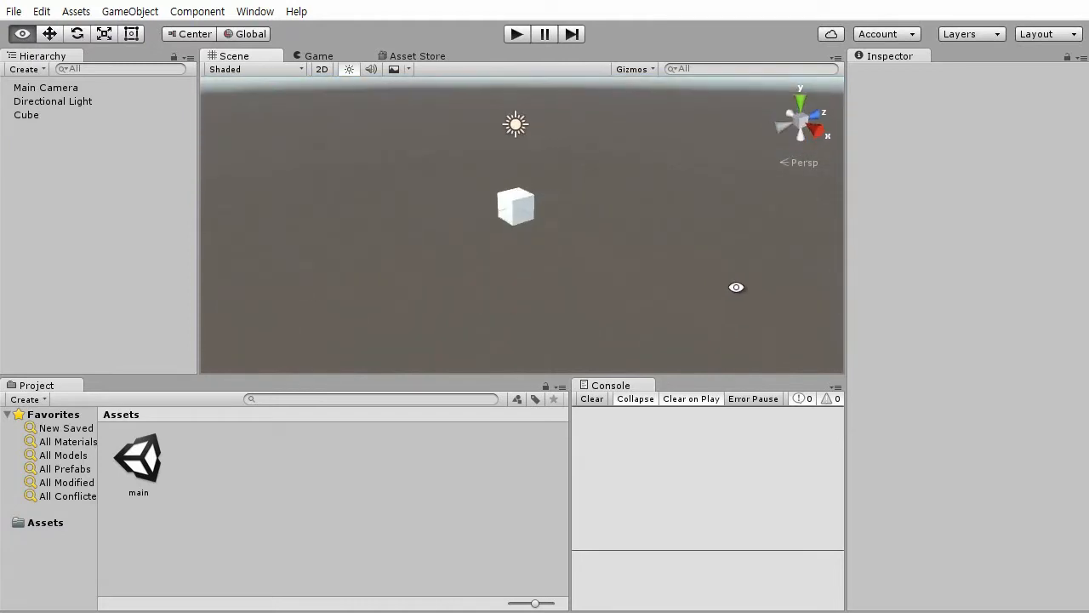
alt+drag(489, 251, 483, 224)
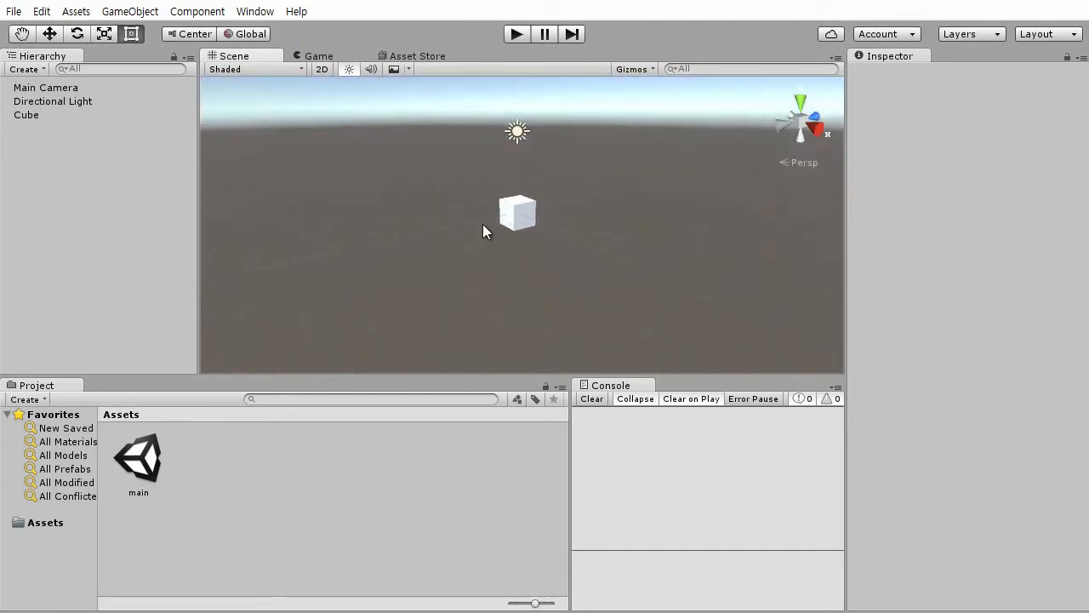
alt+drag(567, 264, 522, 248)
alt+right_drag(523, 247, 543, 200)
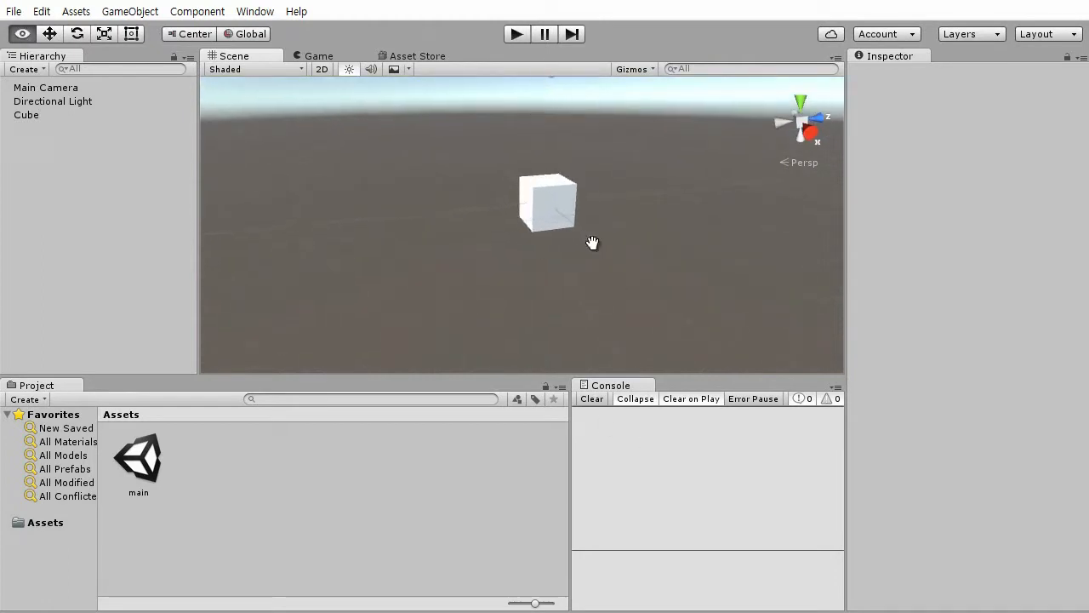
alt+right_drag(590, 241, 550, 259)
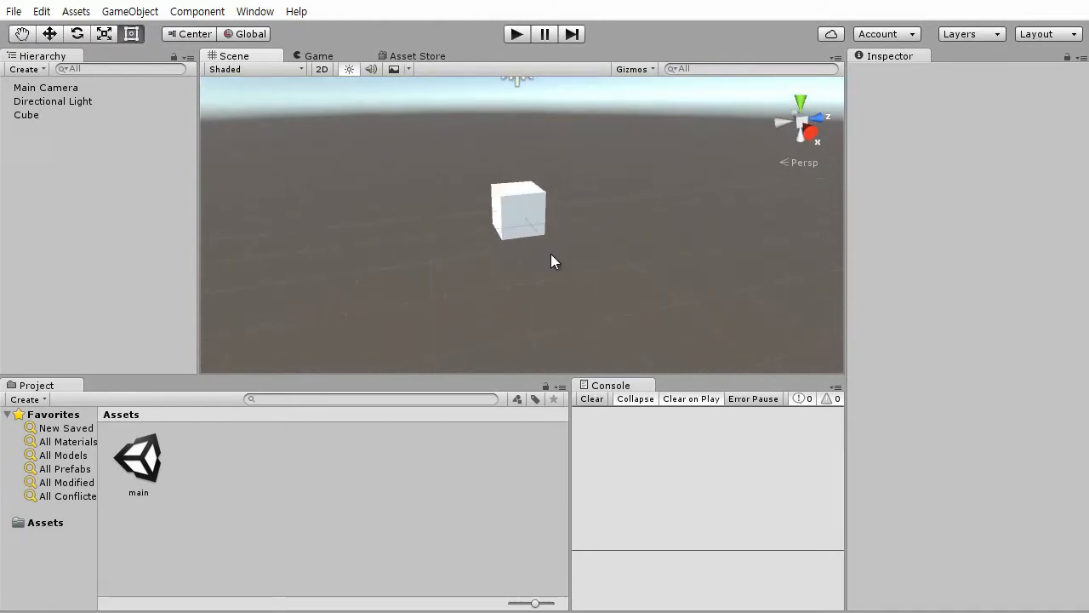
Check what the Main Camera sees in the Game view, and return to a Scene view showing both camera and cube.
click(14, 90)
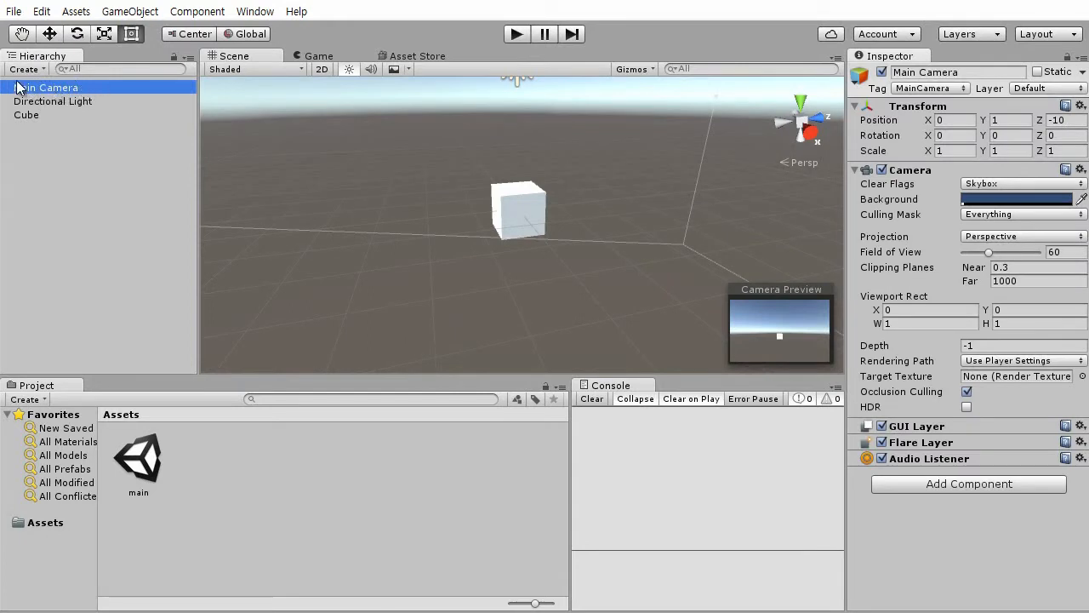
click(320, 56)
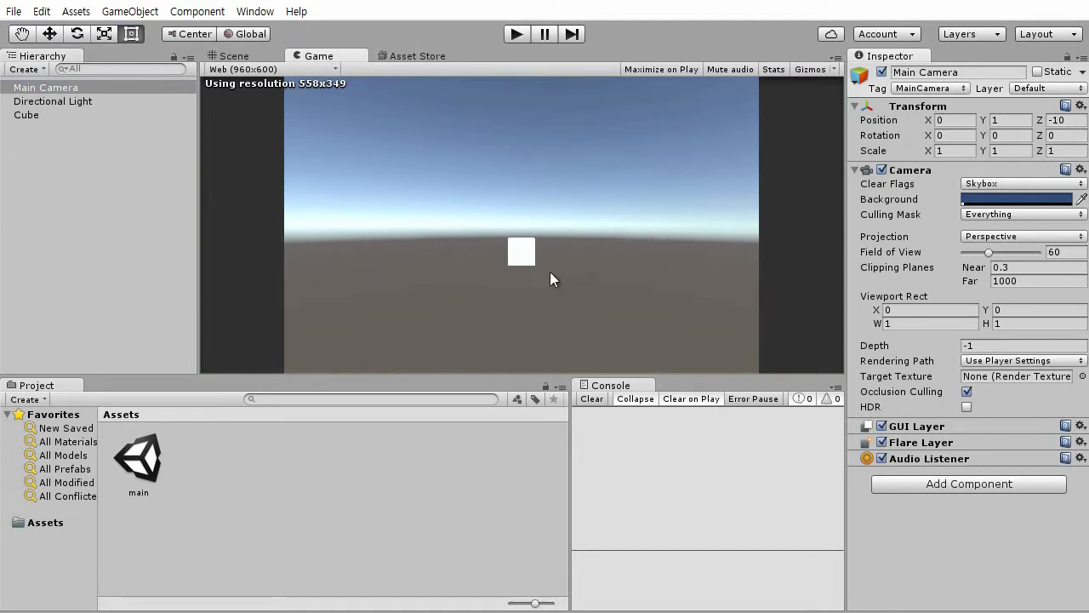
click(236, 55)
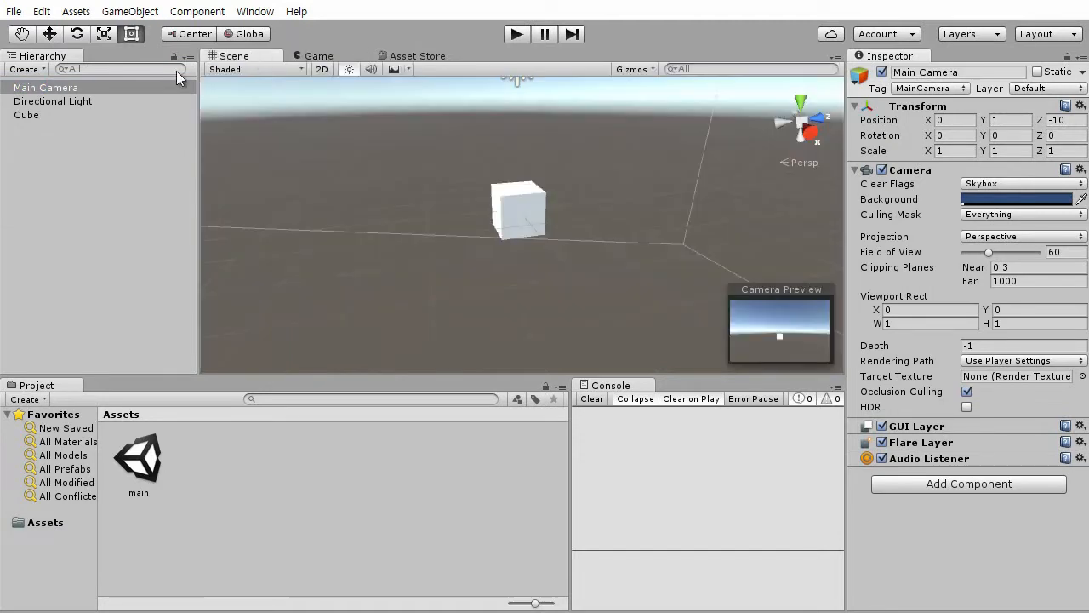
scroll(293, 274, down, 5)
alt+drag(434, 276, 500, 245)
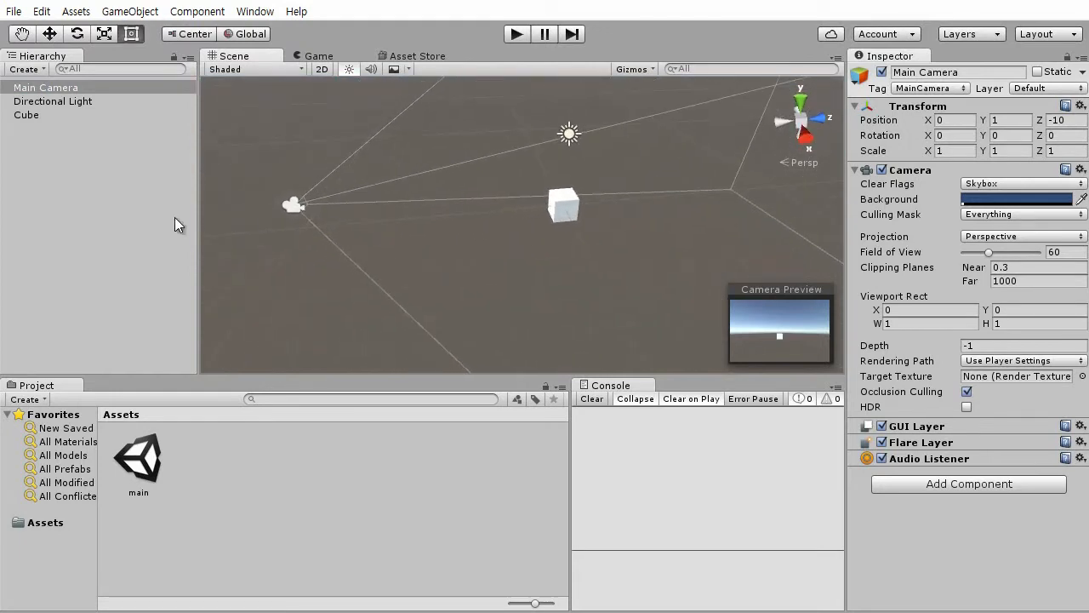
Compare the Move, Rotate and Scale gizmos on the Main Camera, finishing with the Move tool.
click(50, 34)
click(77, 34)
click(104, 34)
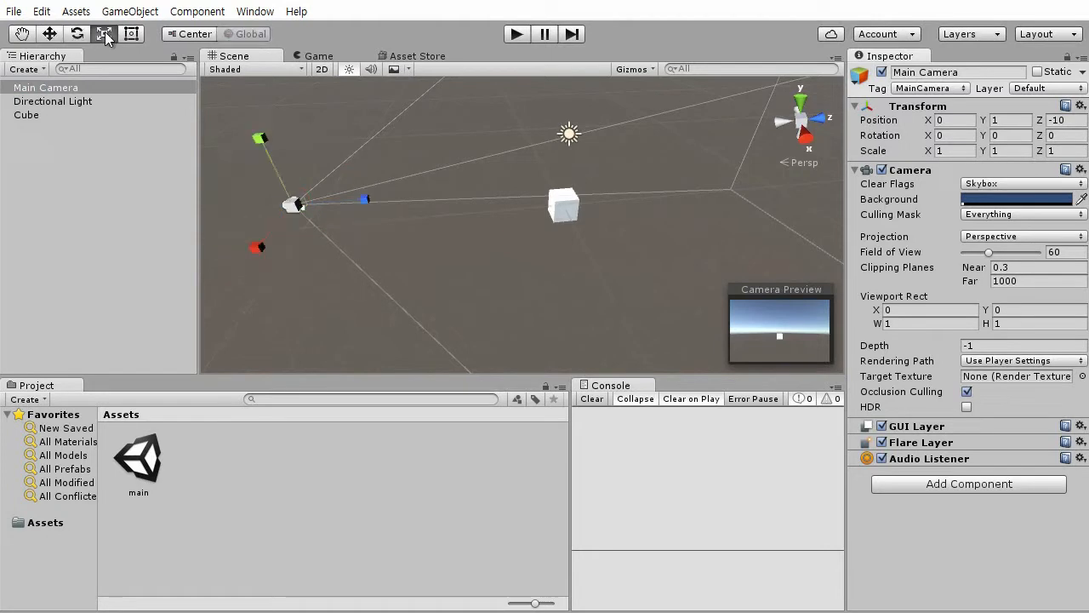
click(48, 34)
Try moving the cube along the X axis and undo the move.
click(601, 236)
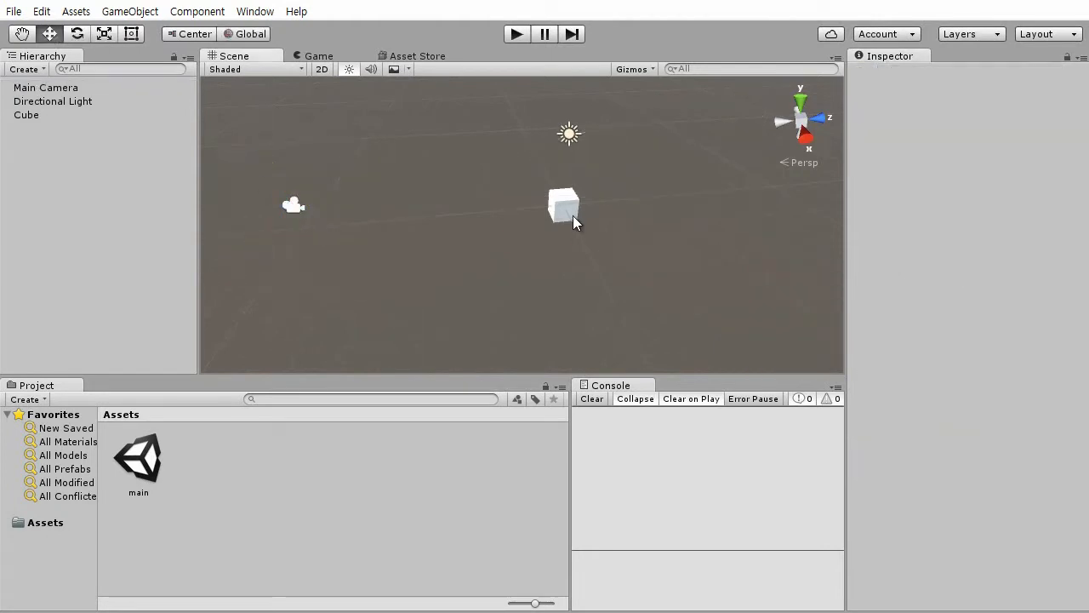
click(572, 215)
drag(583, 244, 570, 239)
key(ctrl+z)
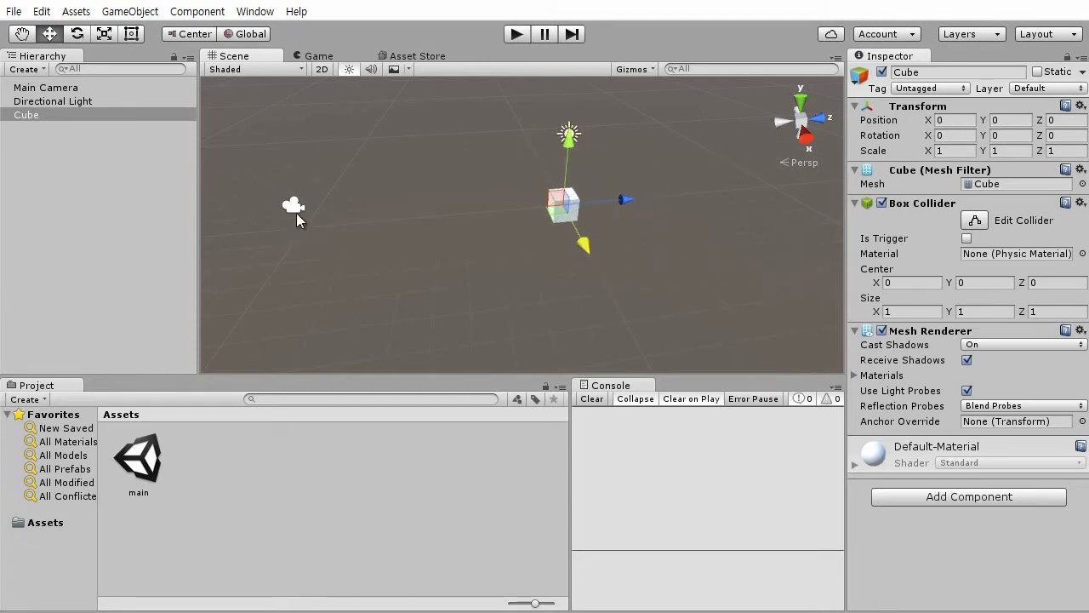
Try moving the Main Camera along the X axis to about -4.21 and undo the move.
click(291, 208)
alt+drag(295, 276, 352, 244)
middle_drag(367, 230, 432, 203)
click(76, 38)
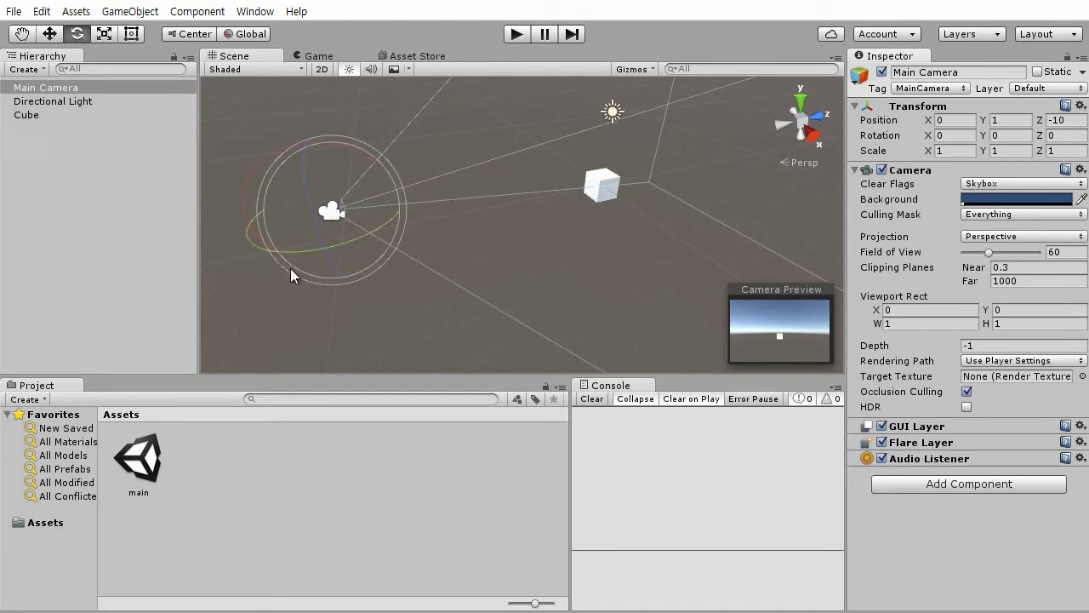
key(w)
drag(327, 248, 320, 186)
key(ctrl+z)
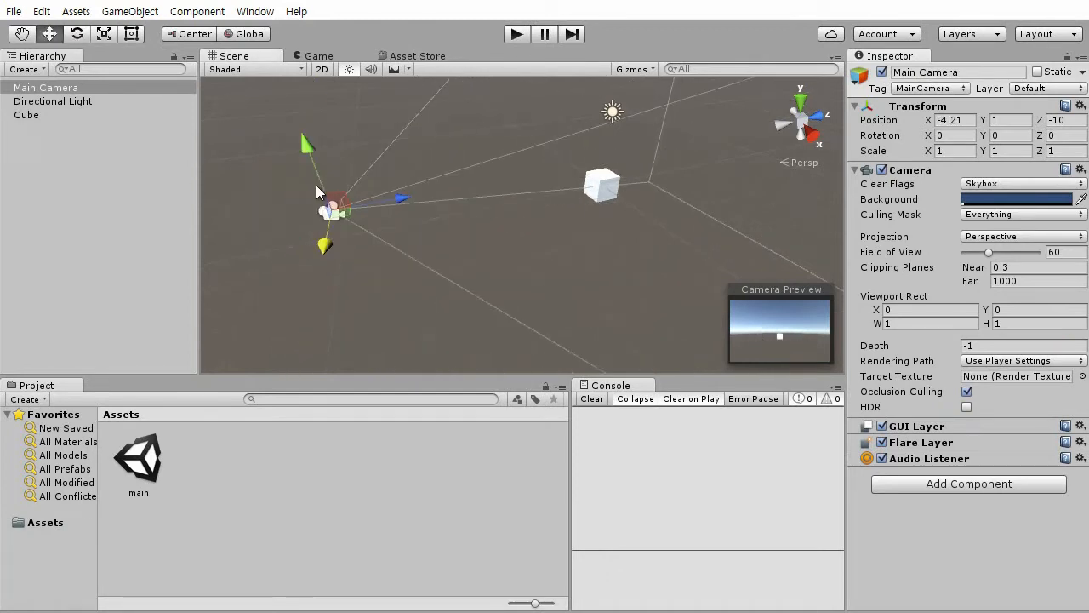
Try rotating the Main Camera about the X axis and undo the rotation.
click(80, 34)
drag(347, 153, 428, 178)
key(ctrl+z)
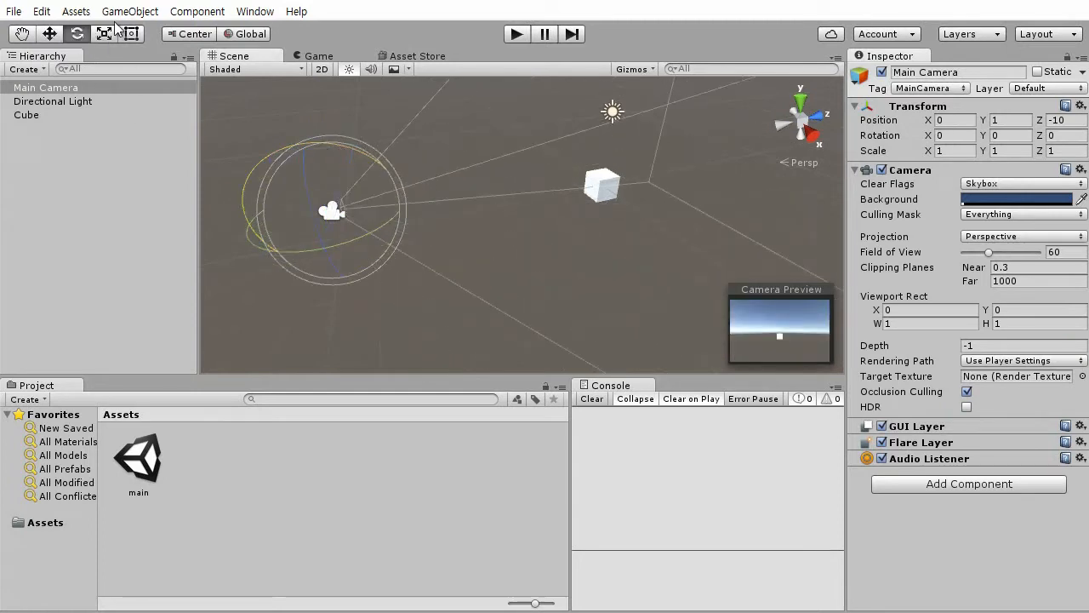
Deselect the Main Camera and practise orbiting, zooming and panning the Scene view around the unselected cube.
click(381, 307)
alt+drag(358, 221, 541, 189)
alt+drag(536, 270, 634, 298)
alt+right_drag(634, 298, 659, 247)
alt+middle_drag(660, 247, 544, 283)
alt+right_drag(544, 283, 661, 372)
alt+drag(545, 285, 533, 261)
alt+middle_drag(580, 255, 637, 243)
alt+drag(638, 242, 607, 326)
alt+right_drag(607, 326, 549, 242)
alt+middle_drag(549, 242, 533, 265)
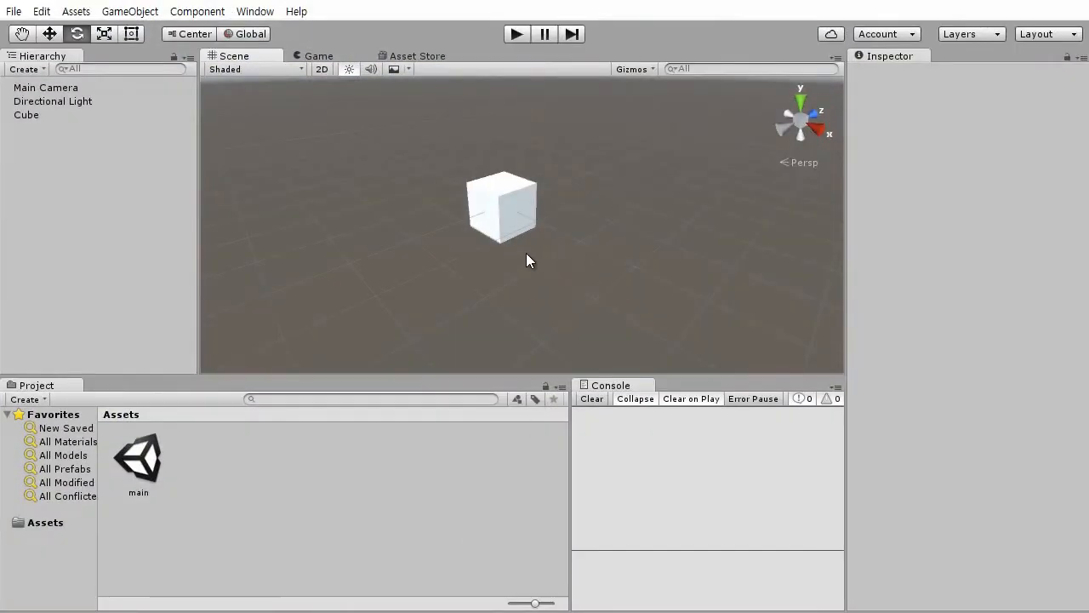
alt+drag(527, 254, 604, 311)
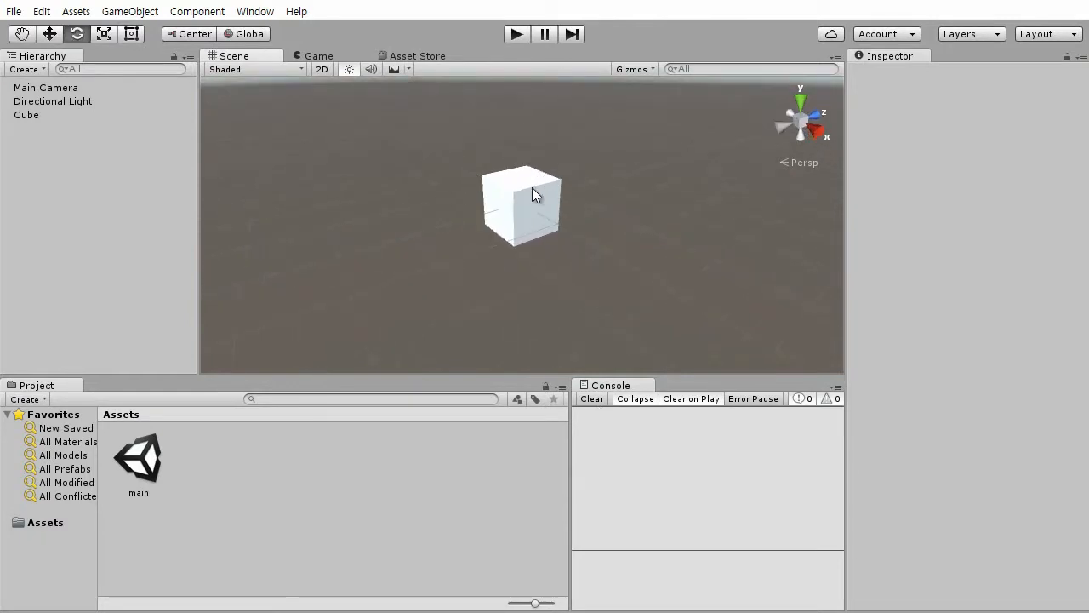
Select the cube, frame it in the Scene view and activate the Move tool.
click(517, 228)
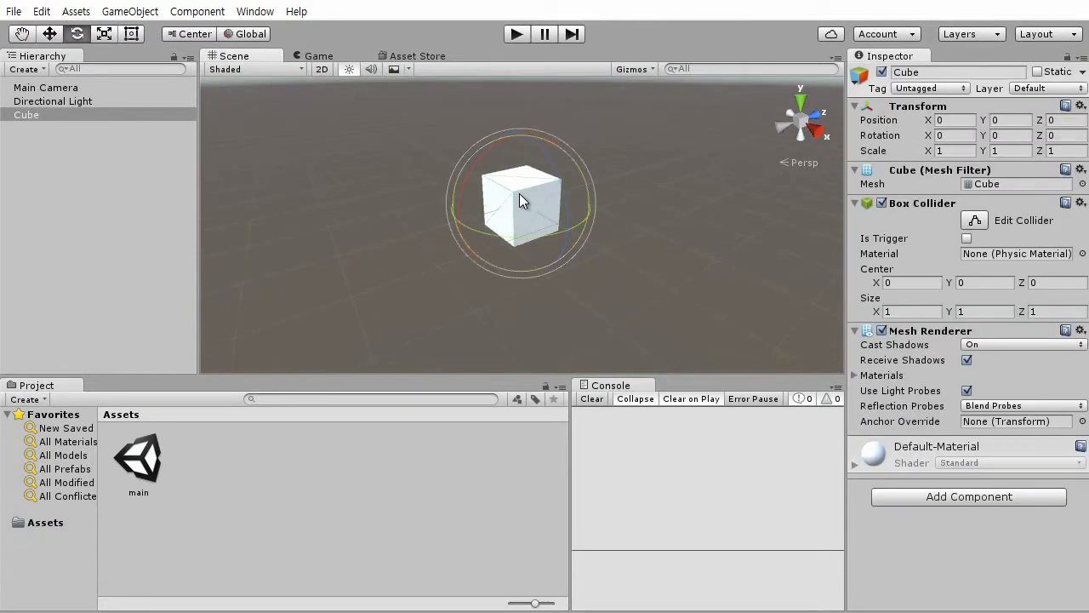
double_click(50, 114)
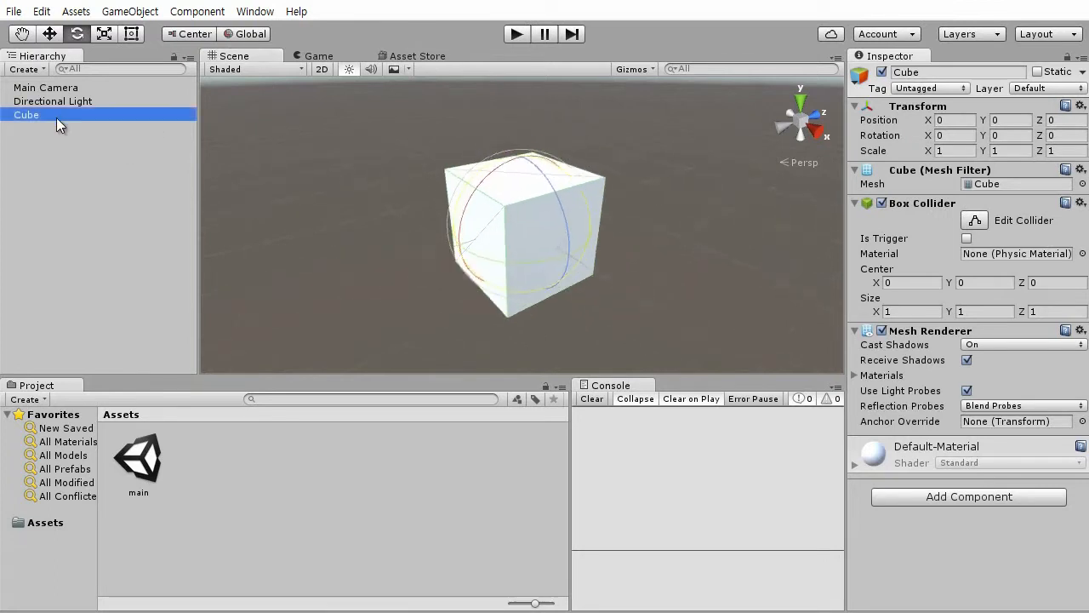
click(42, 37)
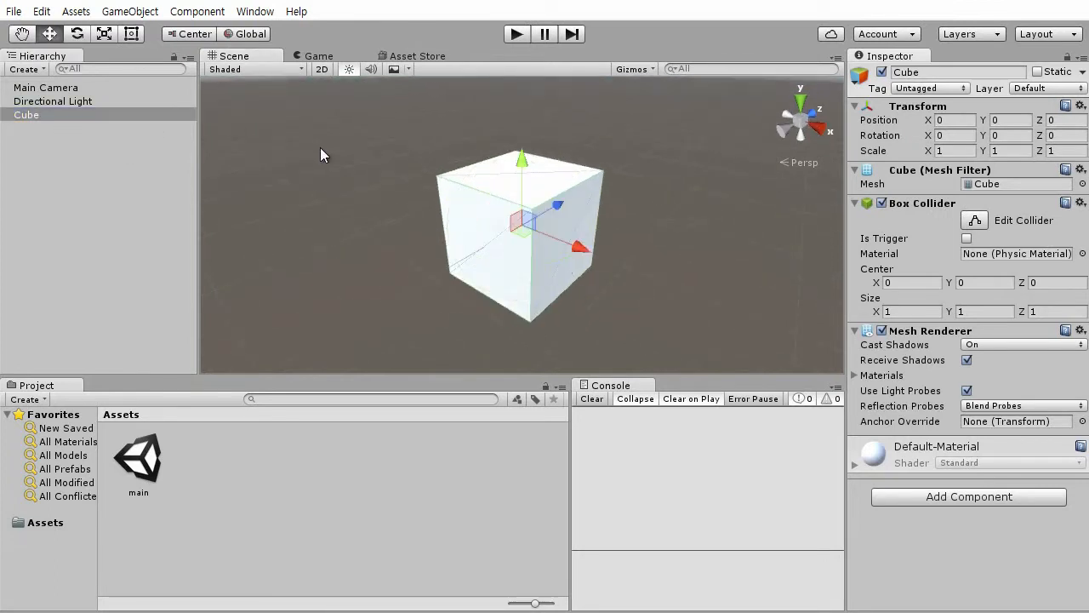
Orbit the Scene view around the selected cube to examine its sides and top from several angles.
key(alt)
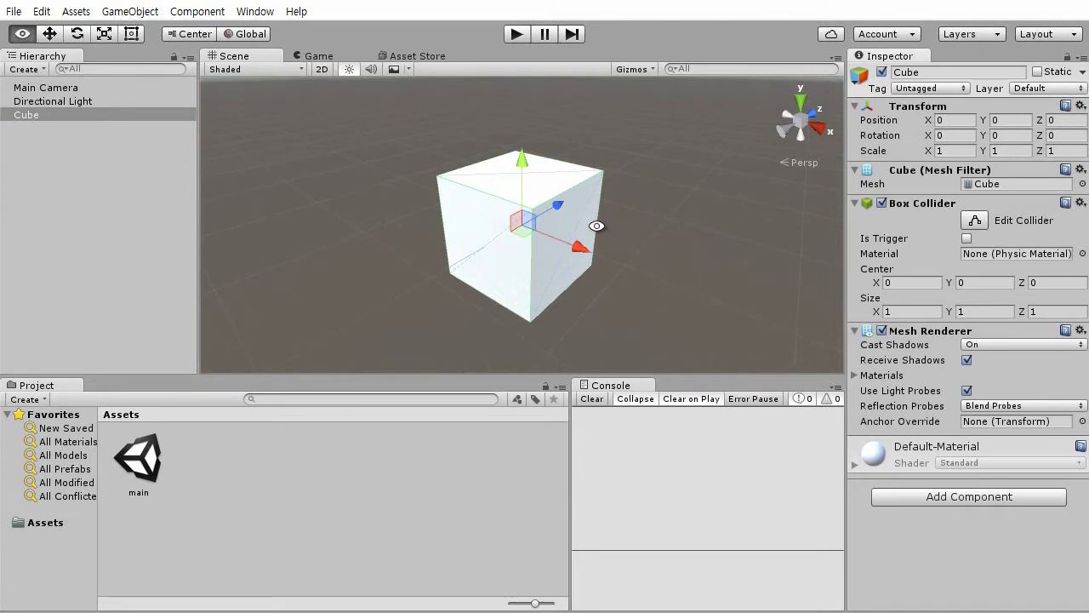
alt+drag(590, 226, 657, 260)
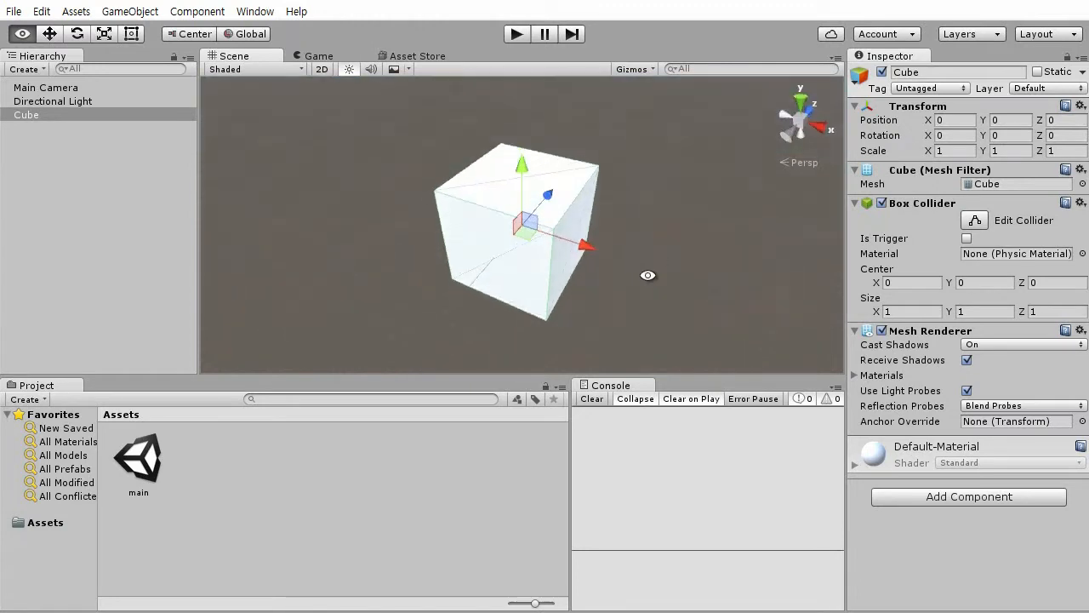
alt+drag(377, 252, 708, 228)
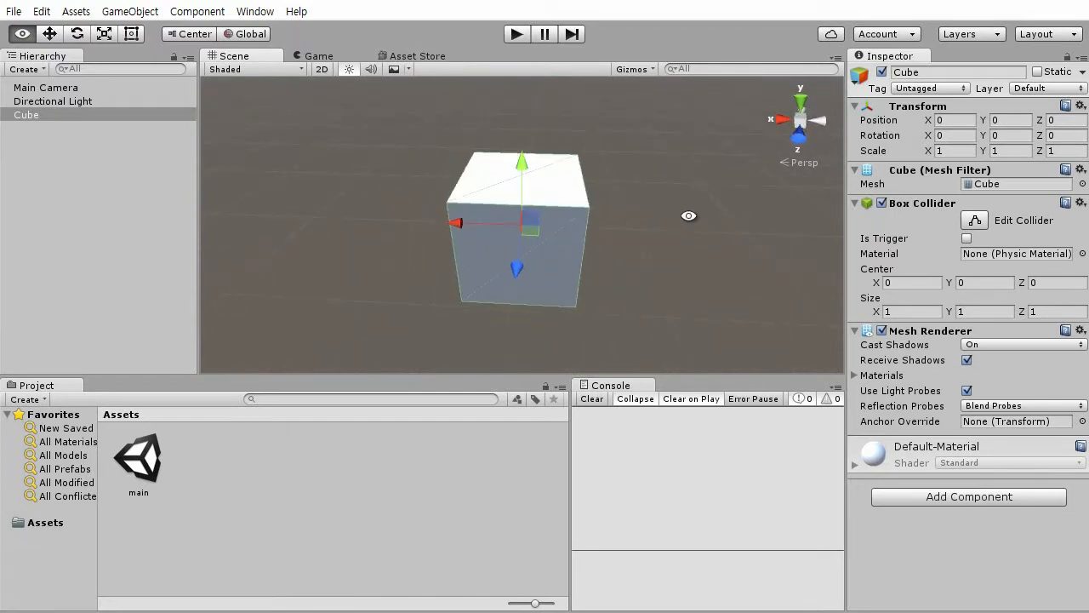
alt+drag(464, 203, 451, 128)
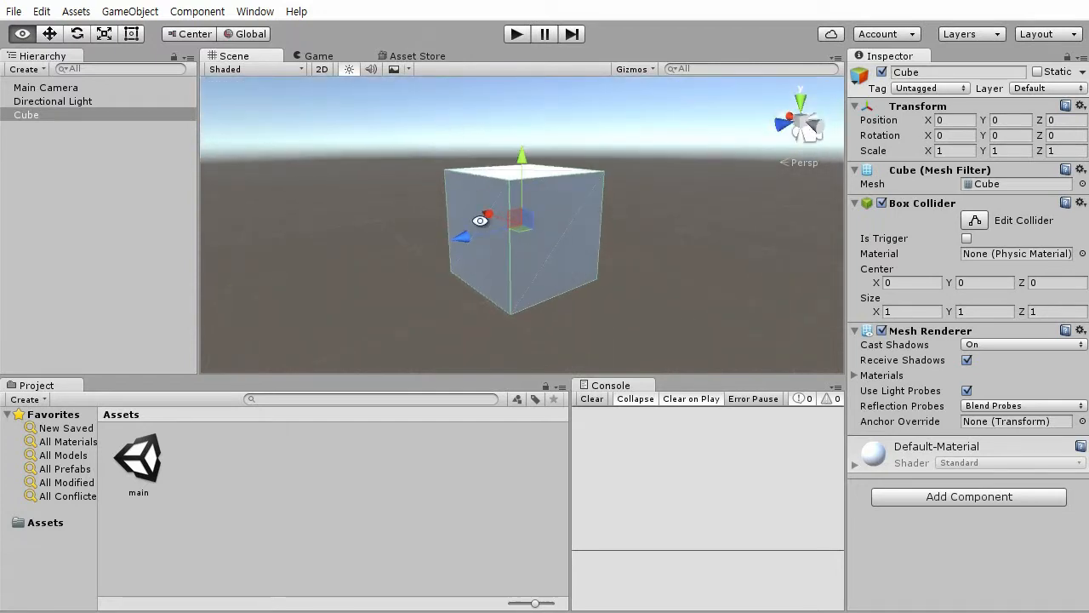
alt+drag(606, 105, 632, 266)
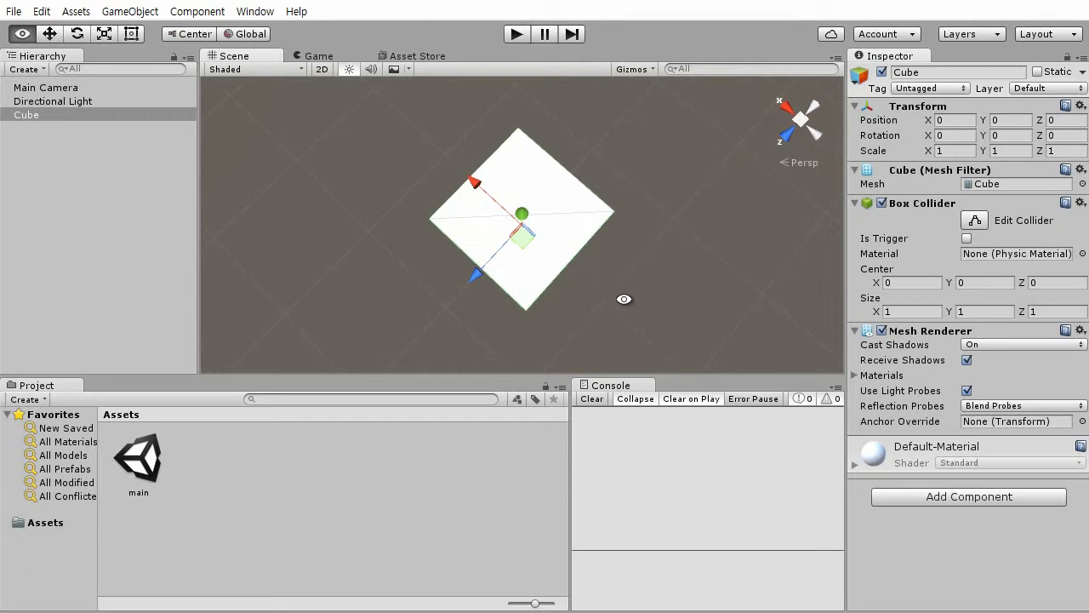
alt+drag(627, 310, 613, 102)
alt+drag(630, 275, 640, 334)
alt+drag(567, 283, 632, 316)
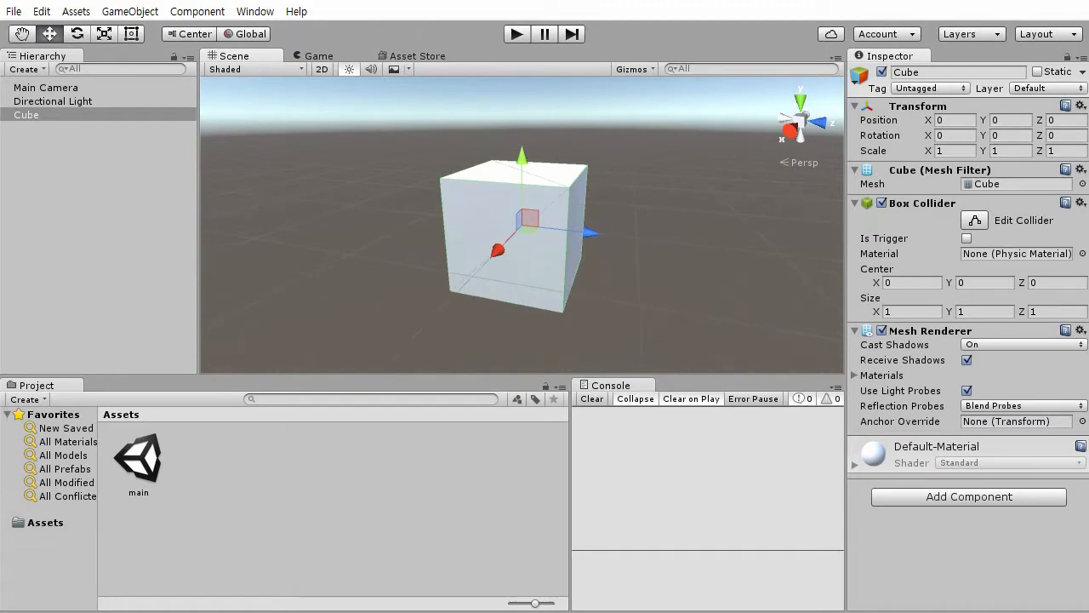
Tilt the Scene view and pan it slightly while keeping the selected cube in sight.
key(alt+Tab)
key(alt)
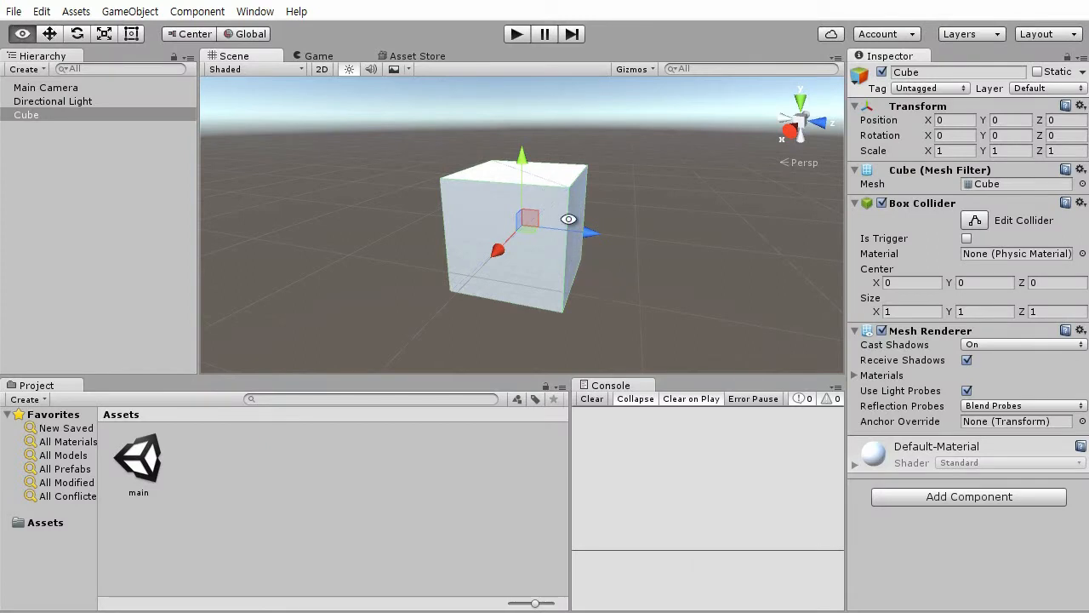
alt+drag(569, 218, 569, 304)
mouse_move(511, 246)
mouse_down()
mouse_move(552, 253)
mouse_move(420, 257)
mouse_move(445, 226)
mouse_move(469, 268)
mouse_move(511, 248)
mouse_up()
mouse_move(600, 260)
middle_down()
mouse_move(609, 270)
mouse_move(559, 258)
mouse_move(601, 253)
middle_up()
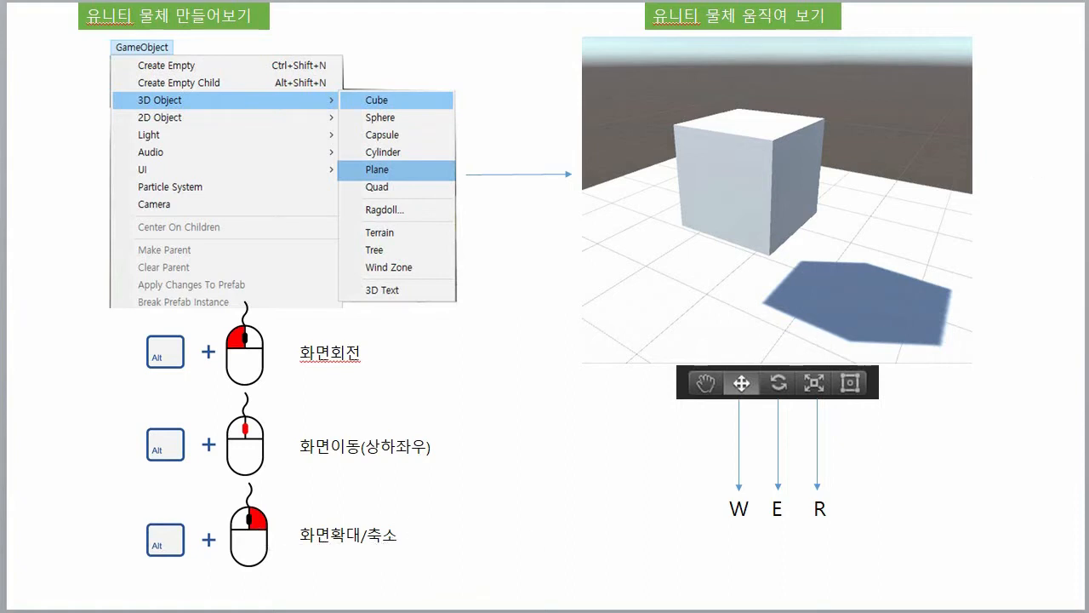
Switch from the slides back to Unity and zoom the Scene view out and in on the cube, orbiting slightly.
key(alt+Tab)
key(alt)
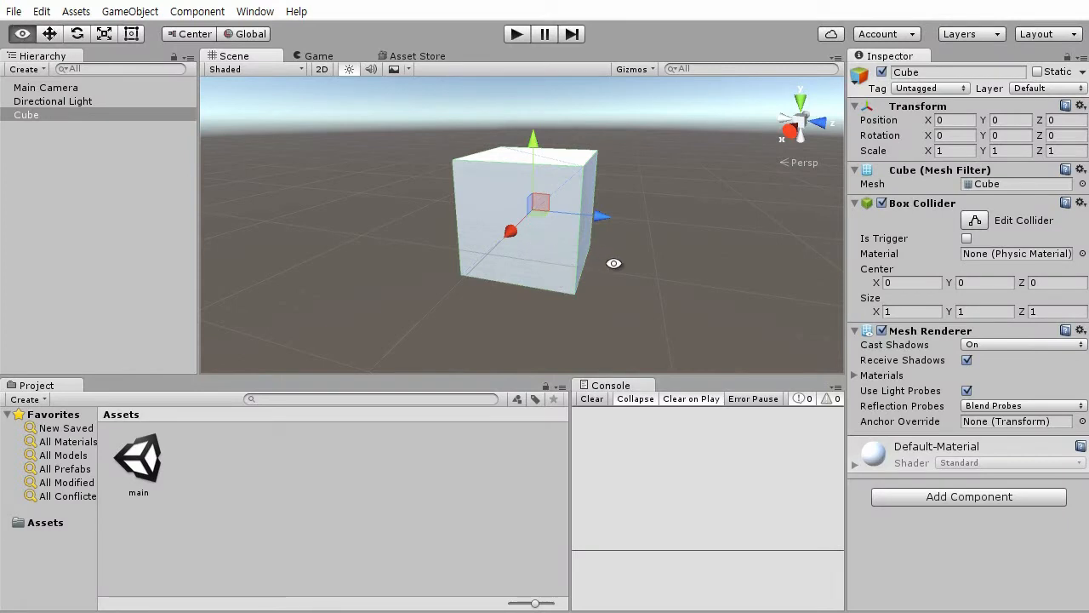
alt+right_drag(613, 264, 613, 264)
alt+right_drag(614, 263, 610, 15)
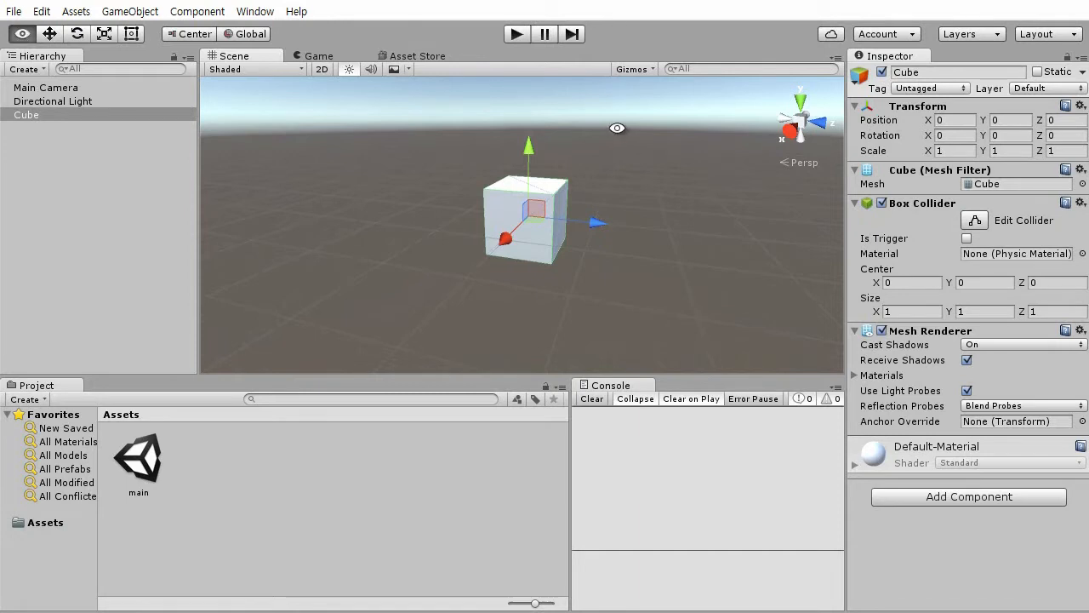
alt+right_drag(618, 128, 654, 612)
alt+right_drag(639, 223, 688, 387)
mouse_move(677, 229)
alt+right_down()
mouse_move(687, 298)
mouse_move(701, 295)
mouse_move(686, 284)
mouse_move(705, 280)
mouse_move(705, 246)
mouse_move(693, 250)
mouse_move(679, 296)
mouse_move(664, 182)
mouse_move(678, 182)
mouse_move(688, 144)
mouse_move(705, 338)
mouse_move(686, 99)
mouse_move(664, 138)
mouse_move(663, 329)
mouse_move(679, 212)
mouse_move(680, 231)
alt+right_up()
alt+drag(667, 258, 647, 260)
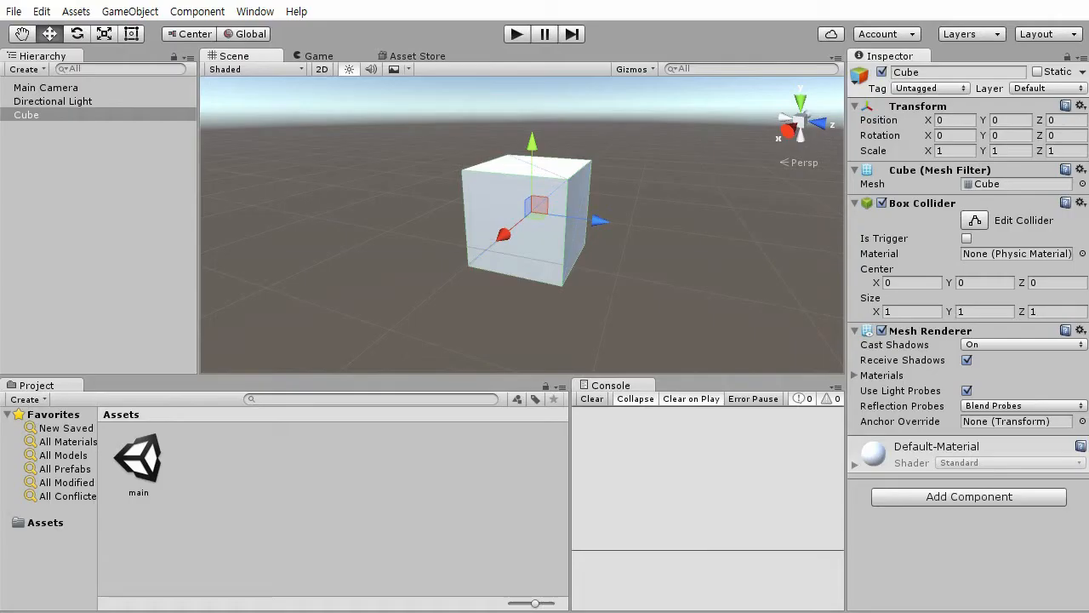
Deselect the cube and switch repeatedly between the Move, Rotate and Scale tools, finishing with the Scale tool active.
click(369, 227)
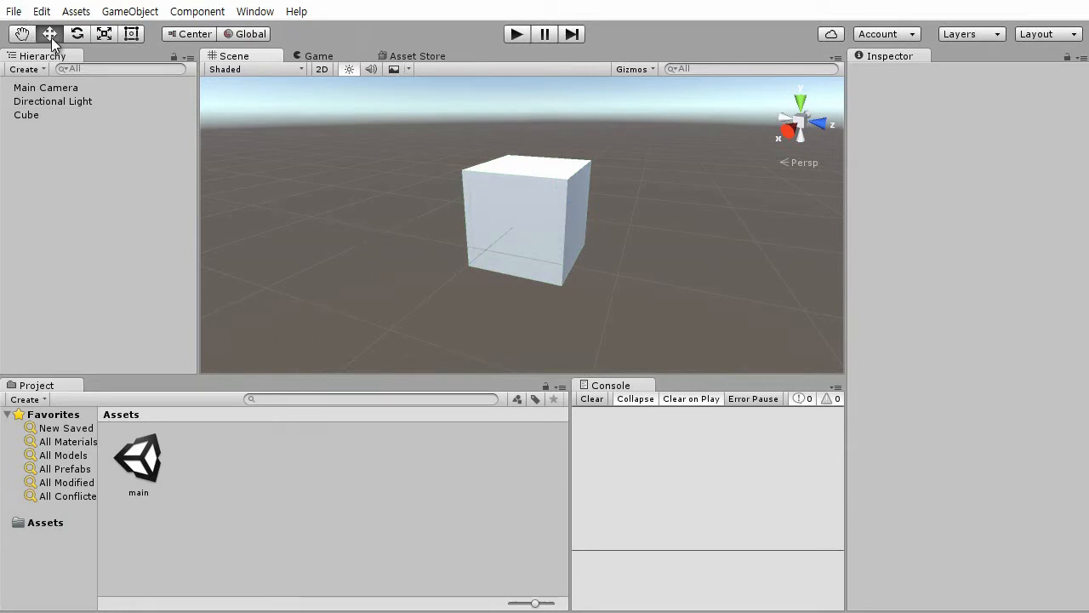
key(e)
key(r)
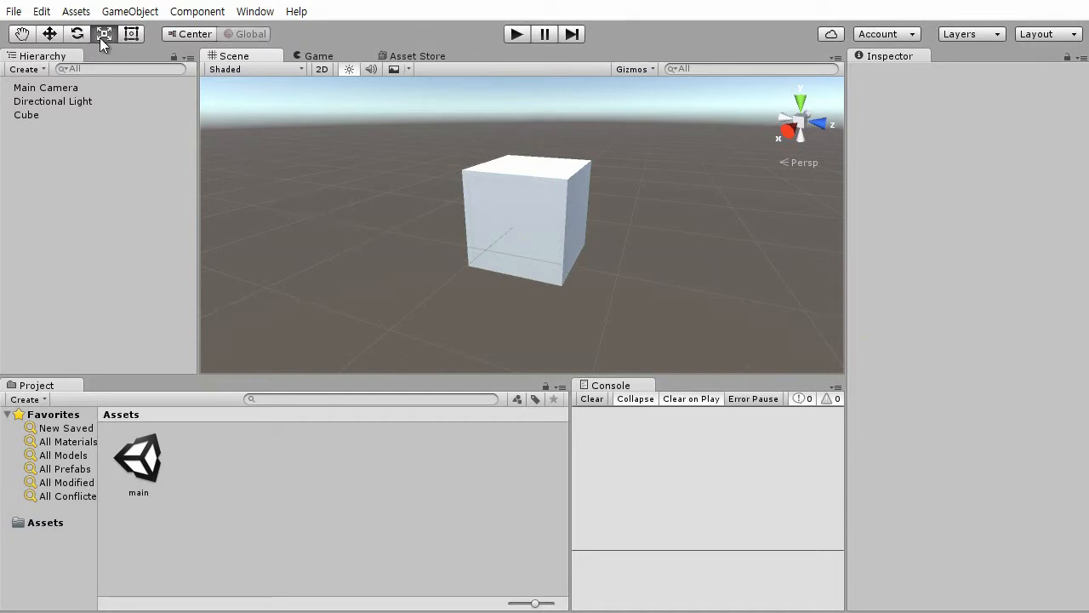
key(w)
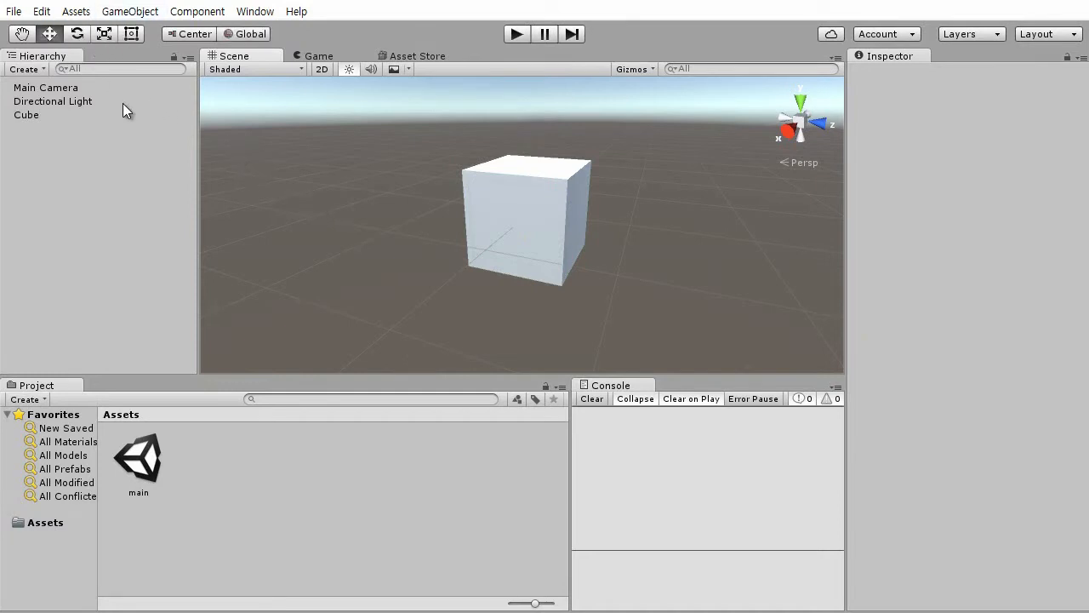
click(76, 34)
click(104, 34)
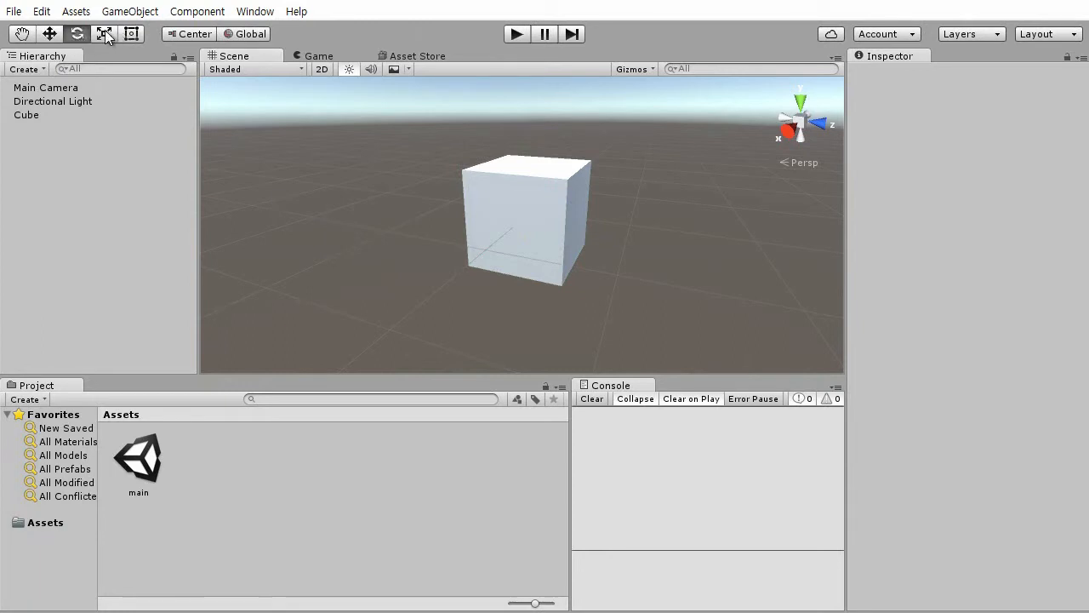
key(w)
key(e)
key(r)
key(w)
key(r)
key(w)
key(r)
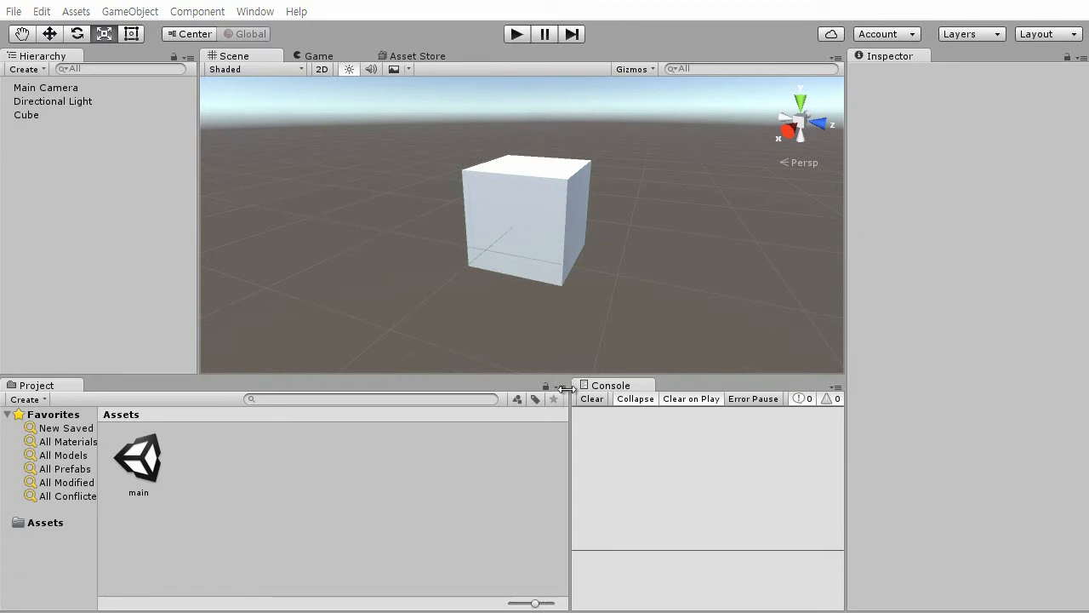
Orbit the Scene view around the cube and switch its projection to isometric and back to perspective.
alt+drag(642, 232, 596, 273)
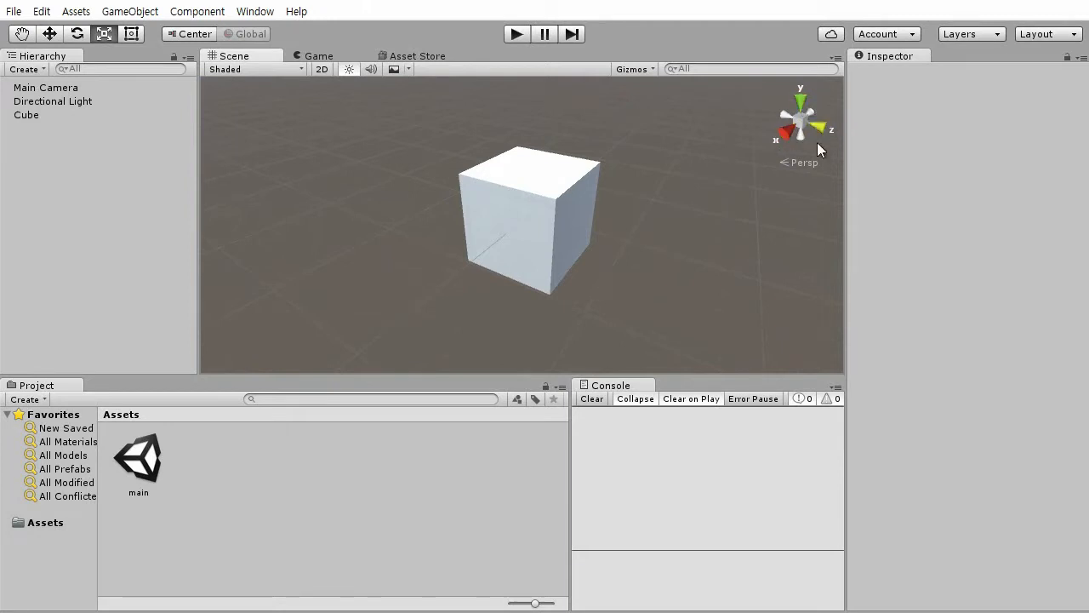
alt+drag(841, 137, 562, 258)
alt+drag(476, 229, 596, 225)
alt+drag(579, 164, 718, 330)
alt+drag(695, 165, 559, 241)
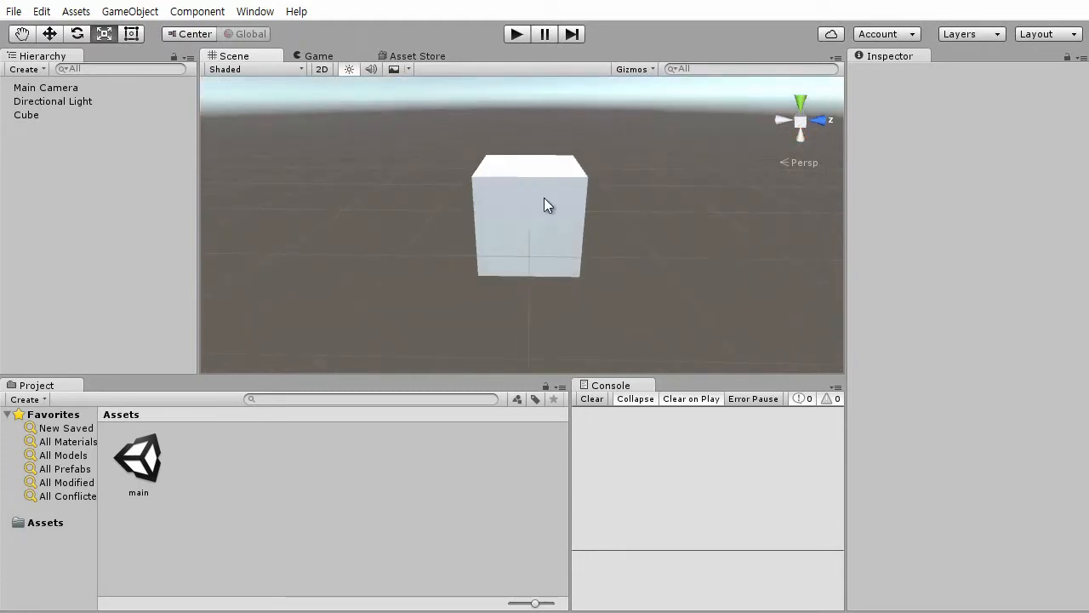
alt+drag(664, 292, 677, 267)
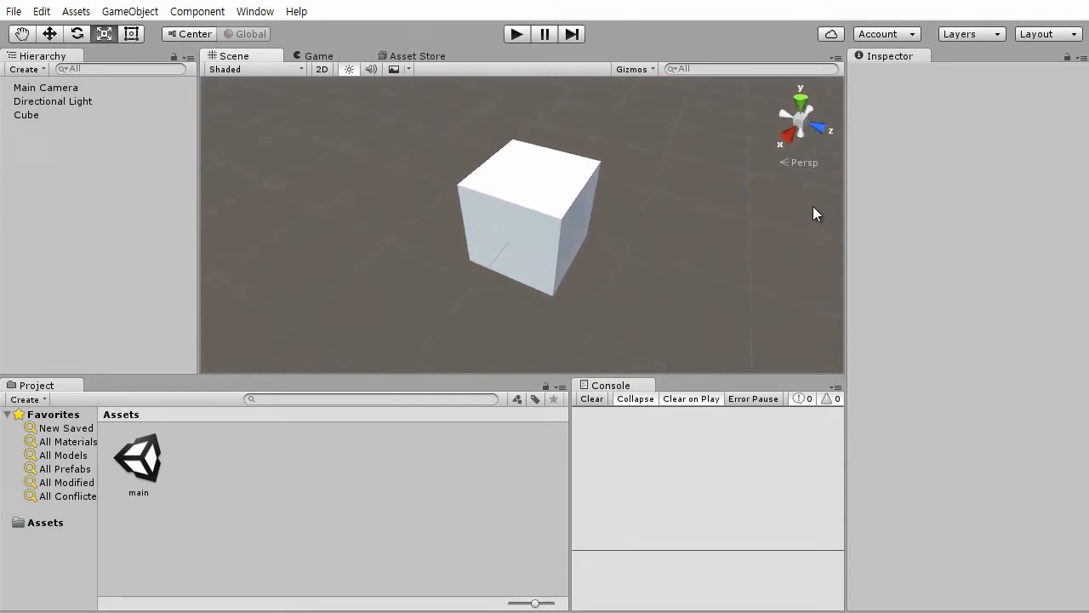
click(776, 159)
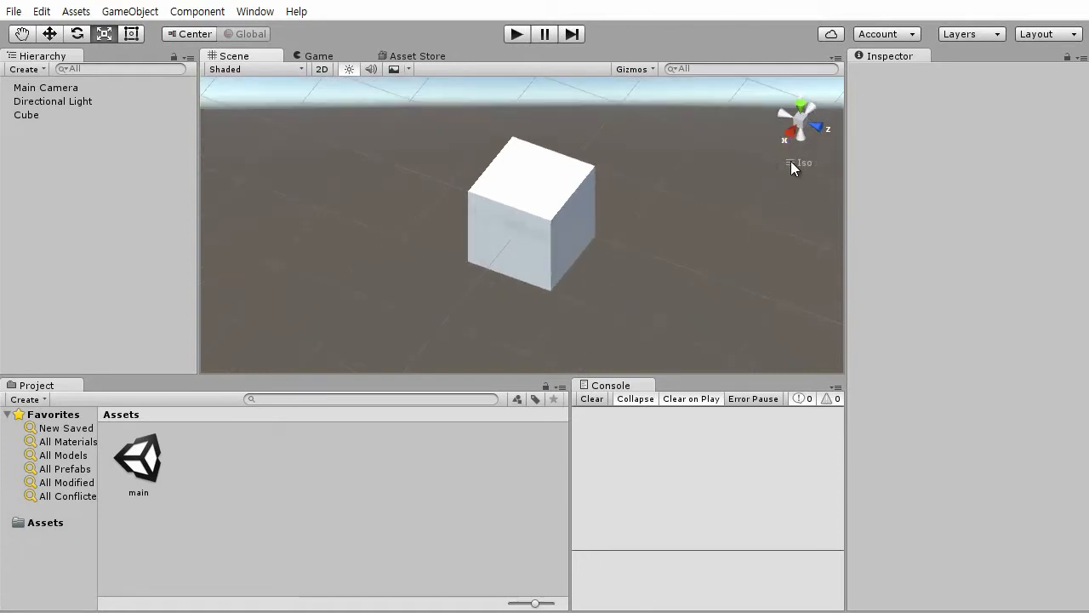
click(791, 162)
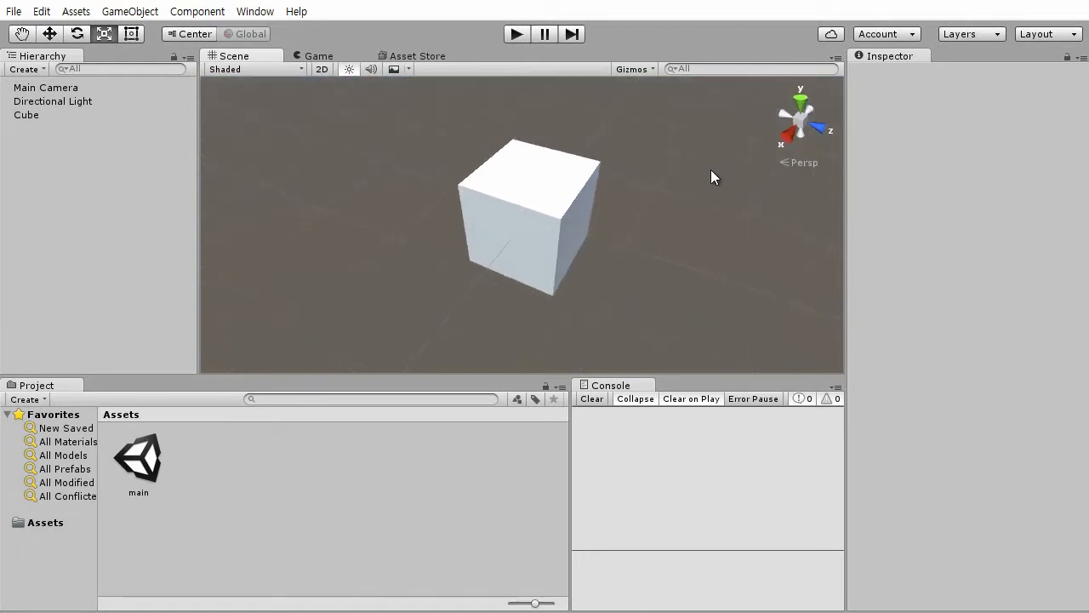
Align the Scene view to the right, front and top of the cube, orbiting away from each aligned view.
click(787, 134)
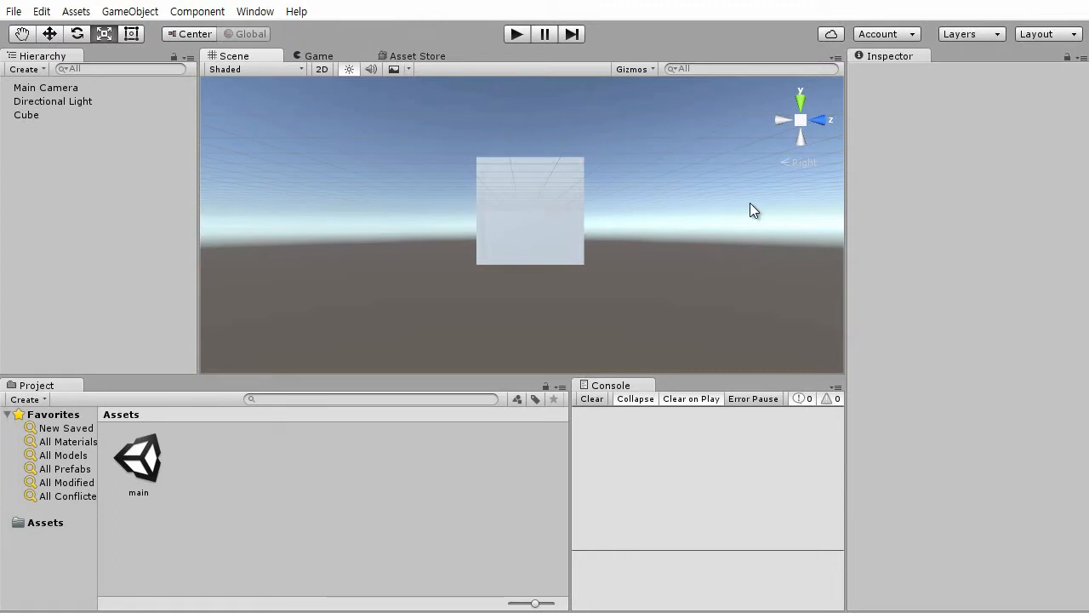
alt+drag(681, 174, 460, 199)
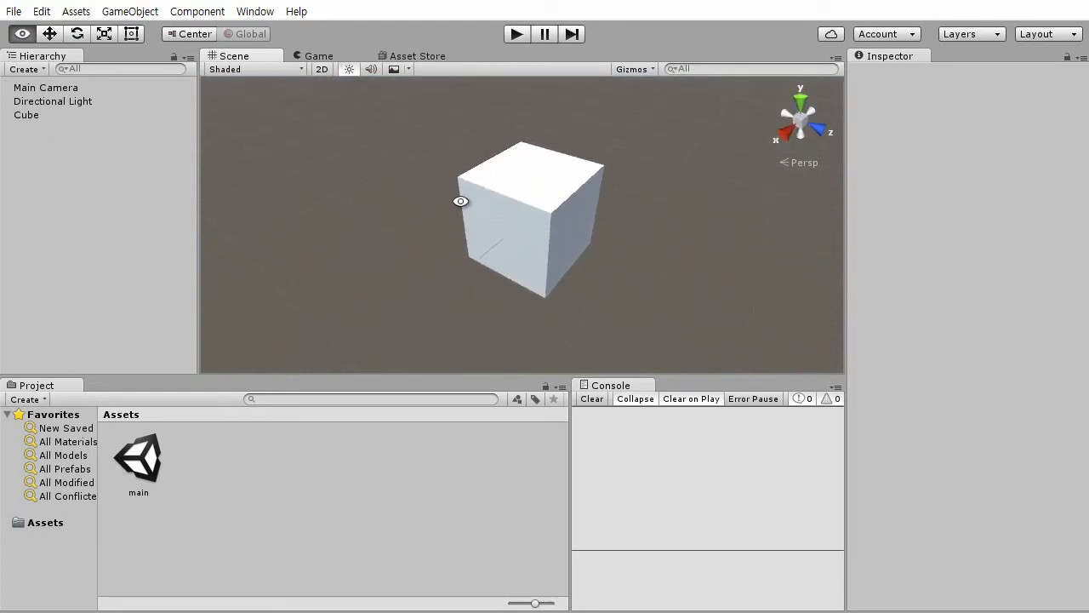
click(826, 135)
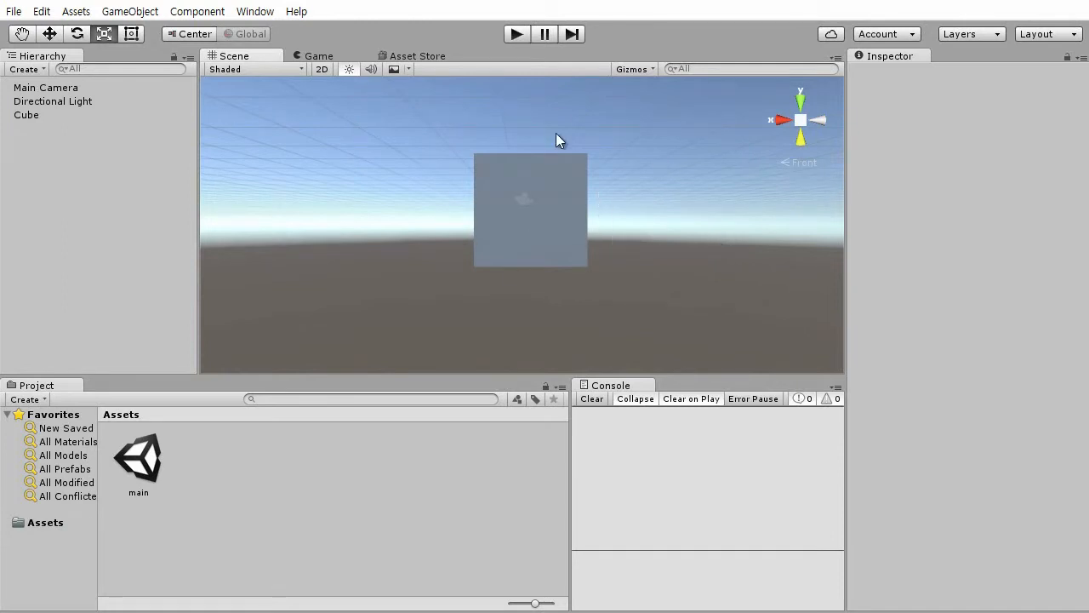
alt+drag(737, 230, 788, 225)
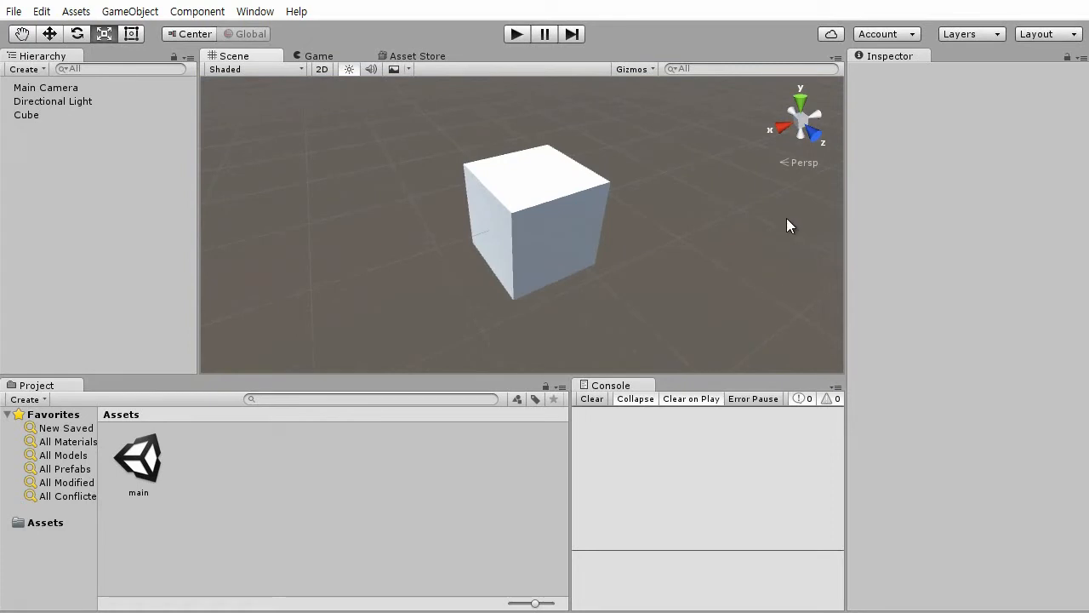
click(799, 100)
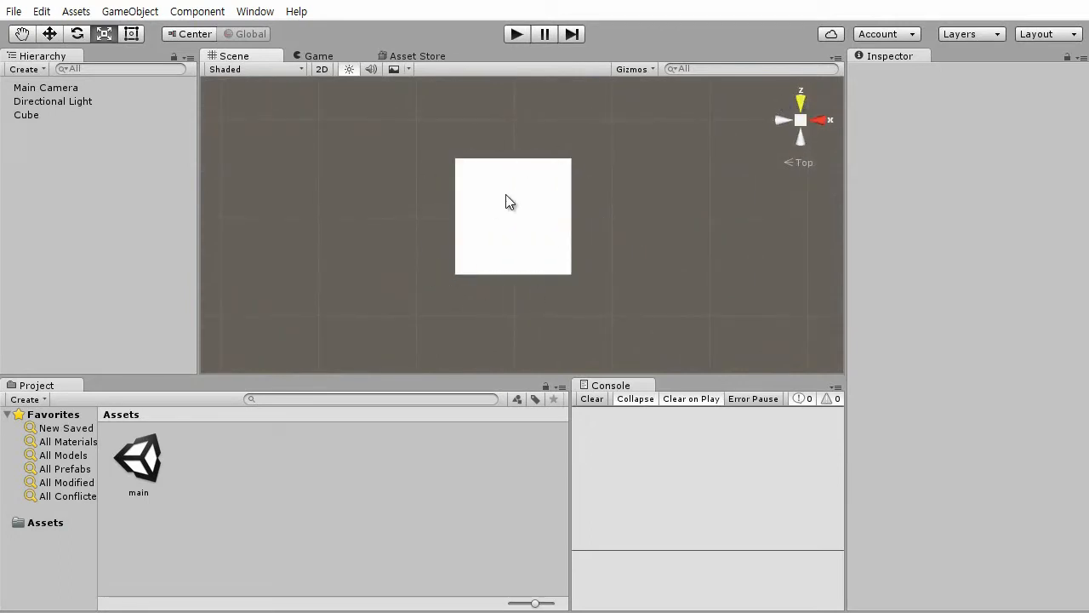
alt+drag(705, 314, 539, 231)
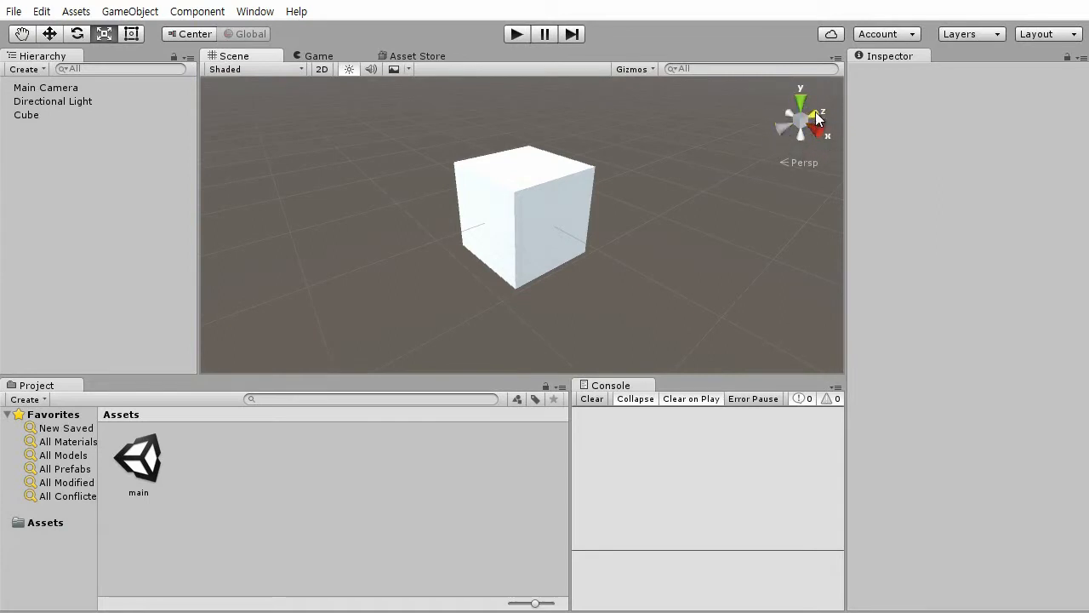
Orbit around the cube to examine the axis directions and align the Scene view to the front along Z.
alt+drag(717, 181, 678, 244)
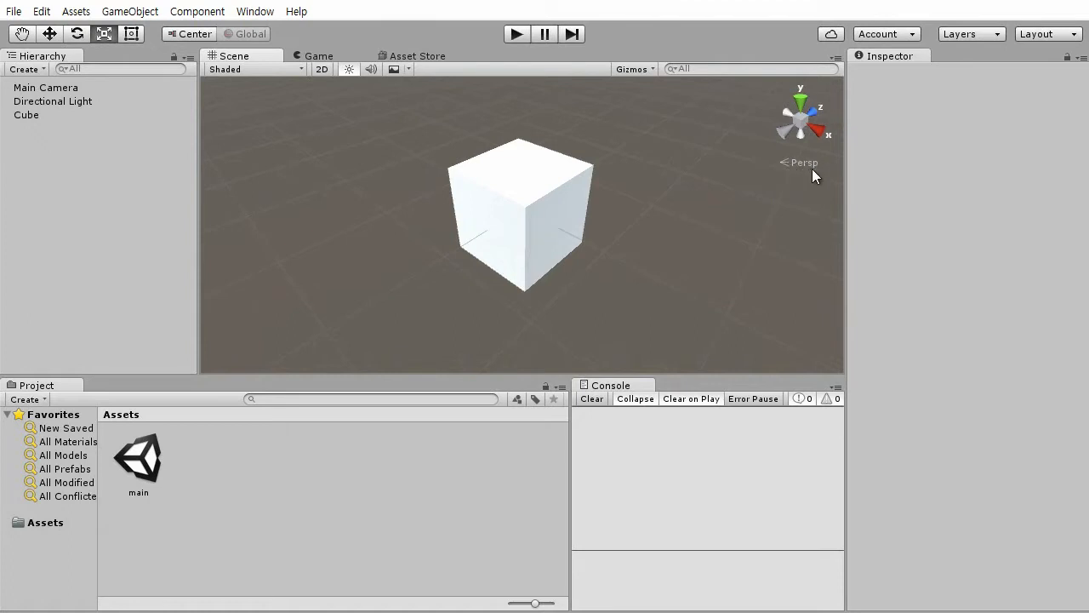
alt+drag(699, 255, 630, 214)
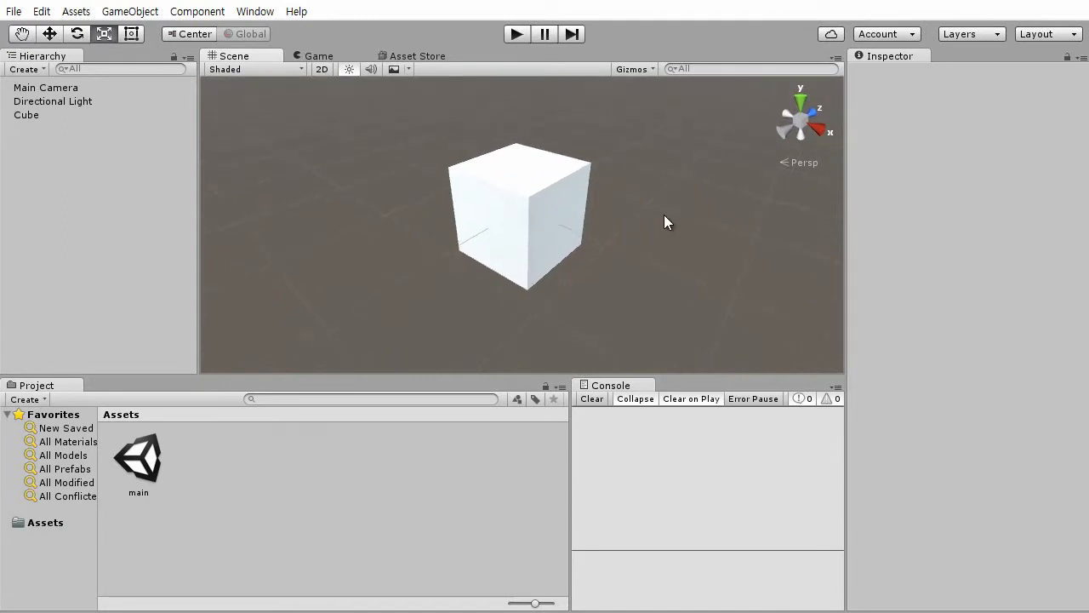
alt+drag(768, 196, 823, 155)
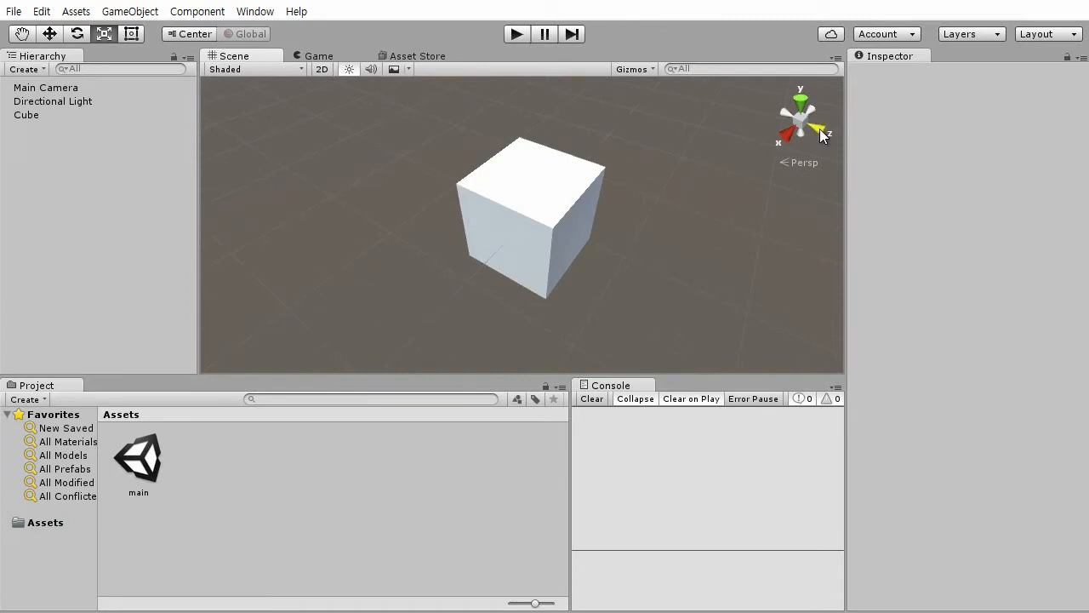
click(822, 131)
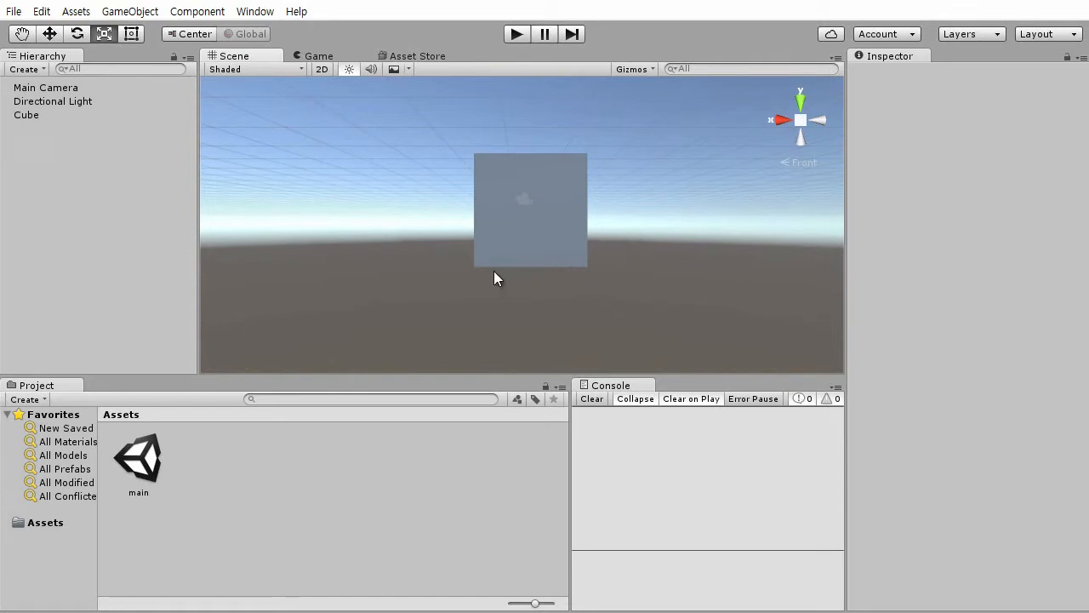
Toggle the front view between isometric and perspective three times to compare how the camera and cube appear, ending in perspective.
click(800, 162)
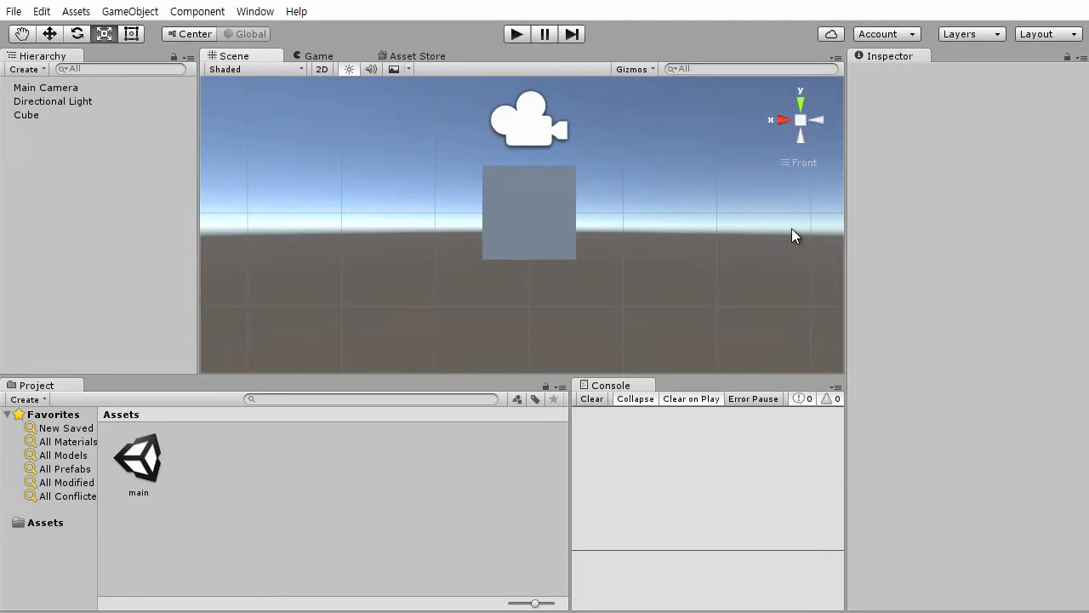
click(800, 164)
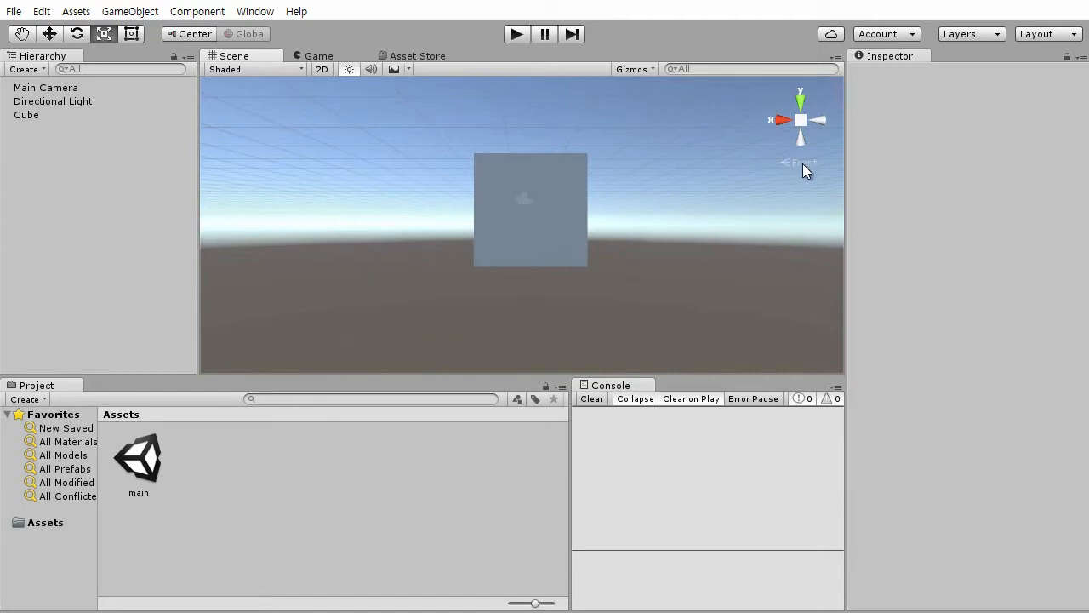
click(803, 163)
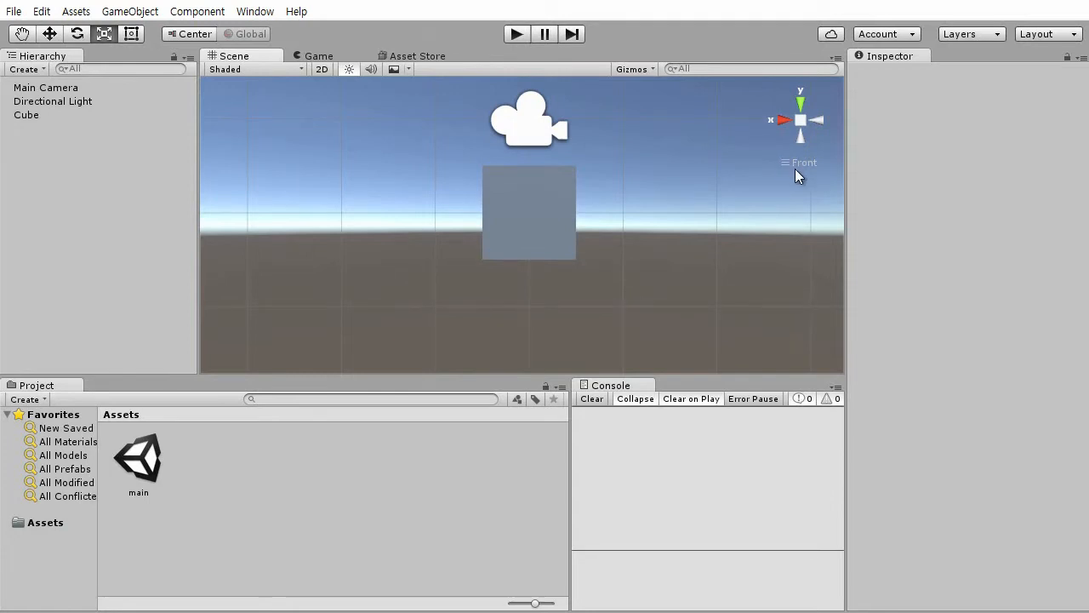
click(806, 164)
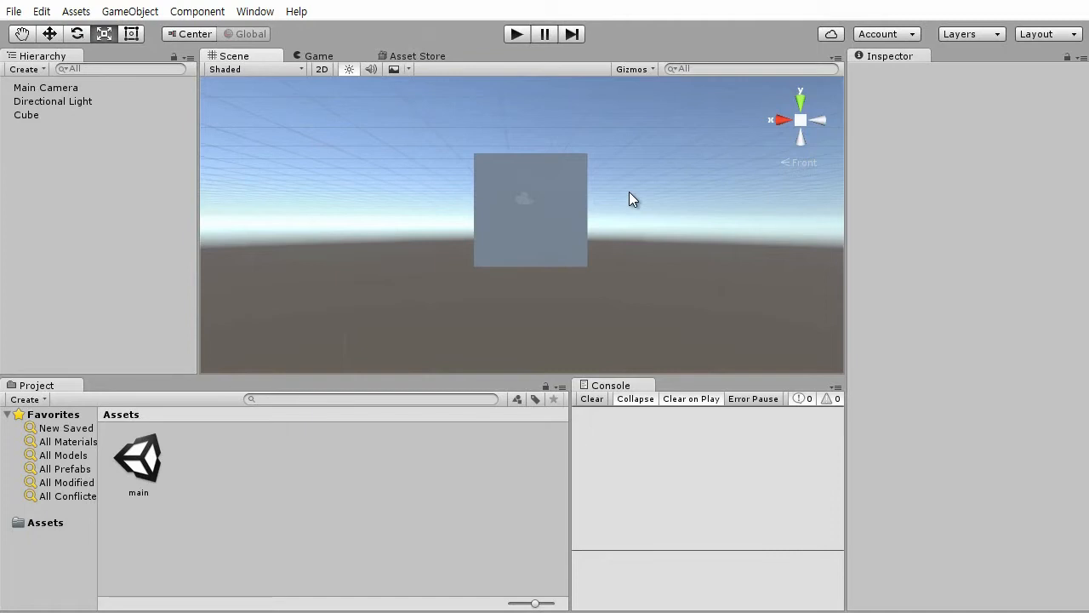
click(786, 164)
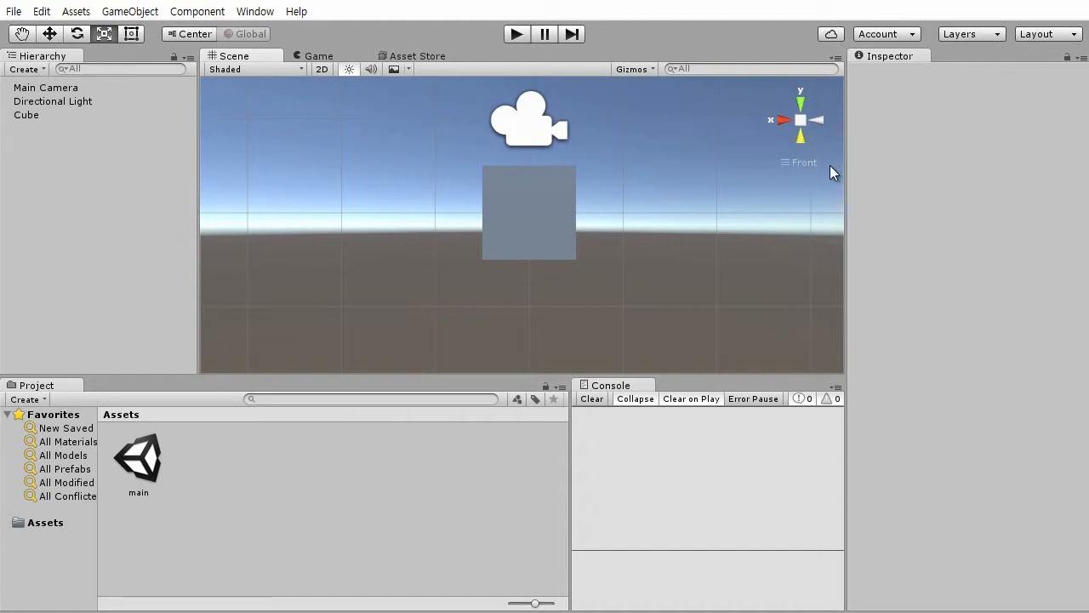
click(786, 166)
Orbit around the cube in perspective and realign the Scene view to its front, right and top, finishing at an angle.
alt+drag(778, 197, 512, 354)
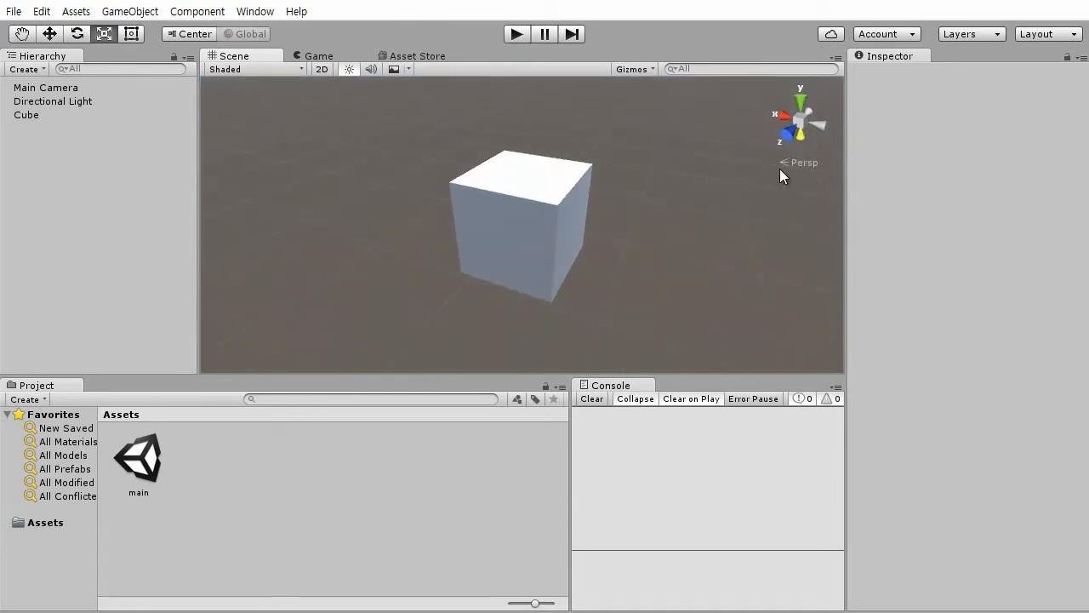
alt+drag(784, 195, 615, 287)
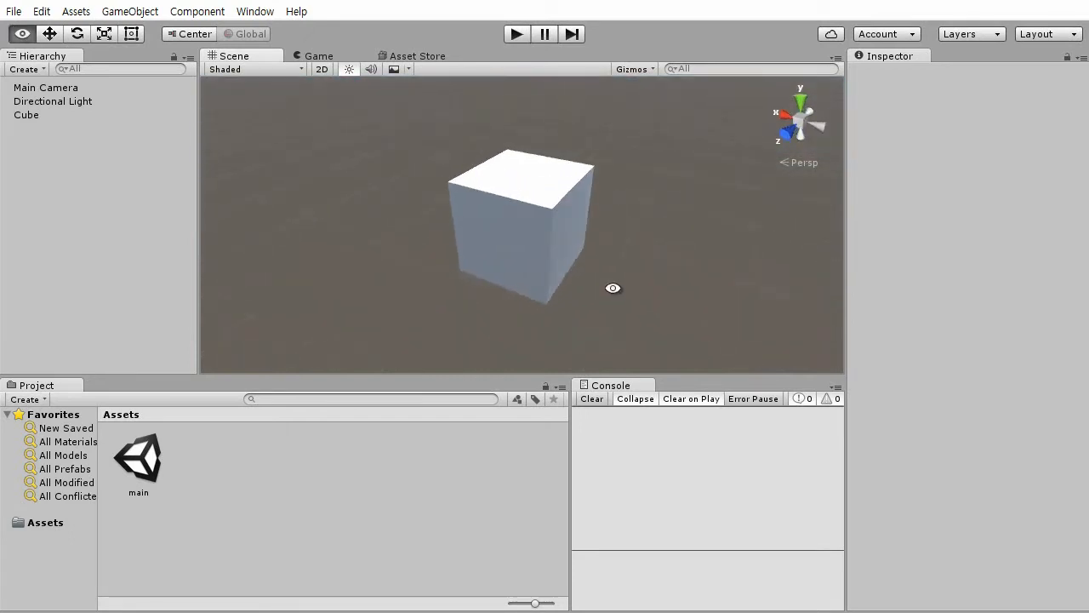
click(788, 134)
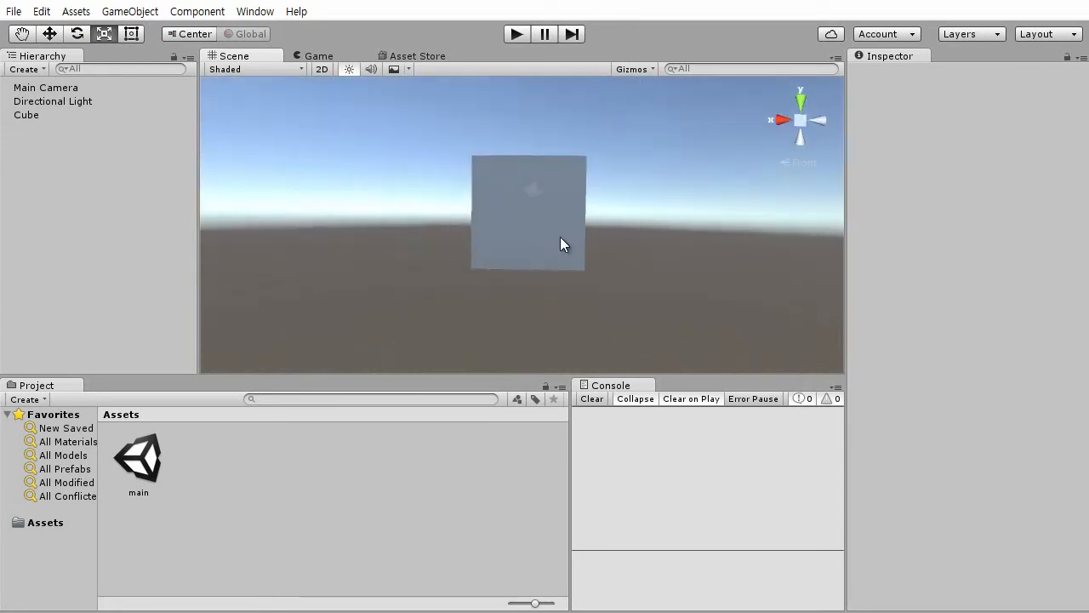
click(772, 121)
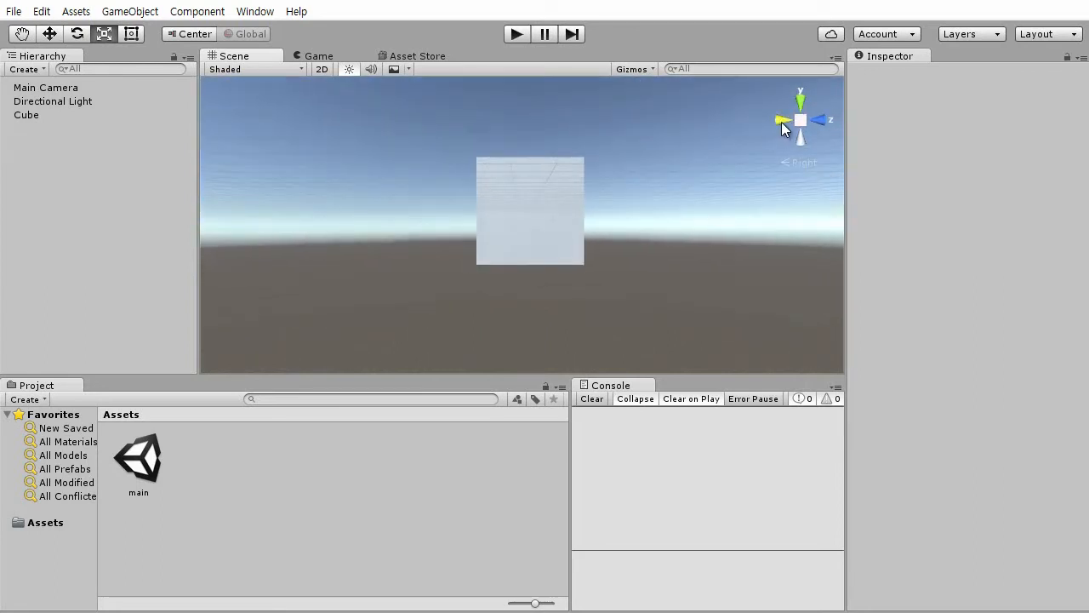
click(800, 101)
alt+drag(678, 277, 394, 280)
mouse_move(547, 284)
alt+mouse_down()
mouse_move(692, 256)
mouse_move(618, 221)
mouse_move(612, 236)
mouse_move(502, 275)
mouse_move(398, 255)
mouse_move(513, 308)
mouse_move(455, 192)
mouse_move(471, 236)
mouse_move(549, 267)
alt+mouse_up()
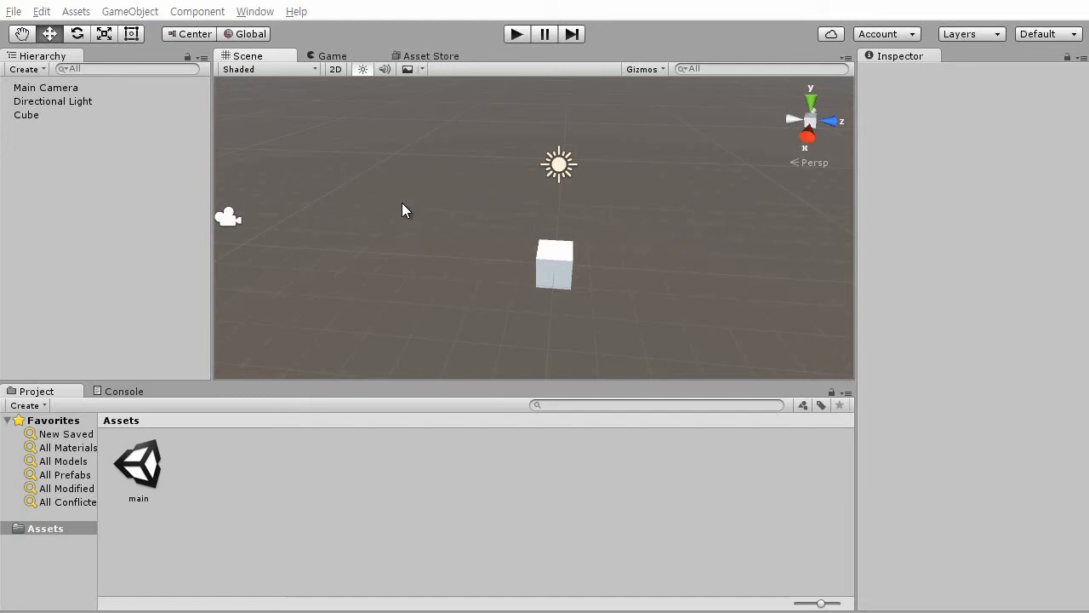
Select the main camera and directional light in turn, and examine the light from several angles and distances in the Scene view.
click(73, 89)
click(73, 102)
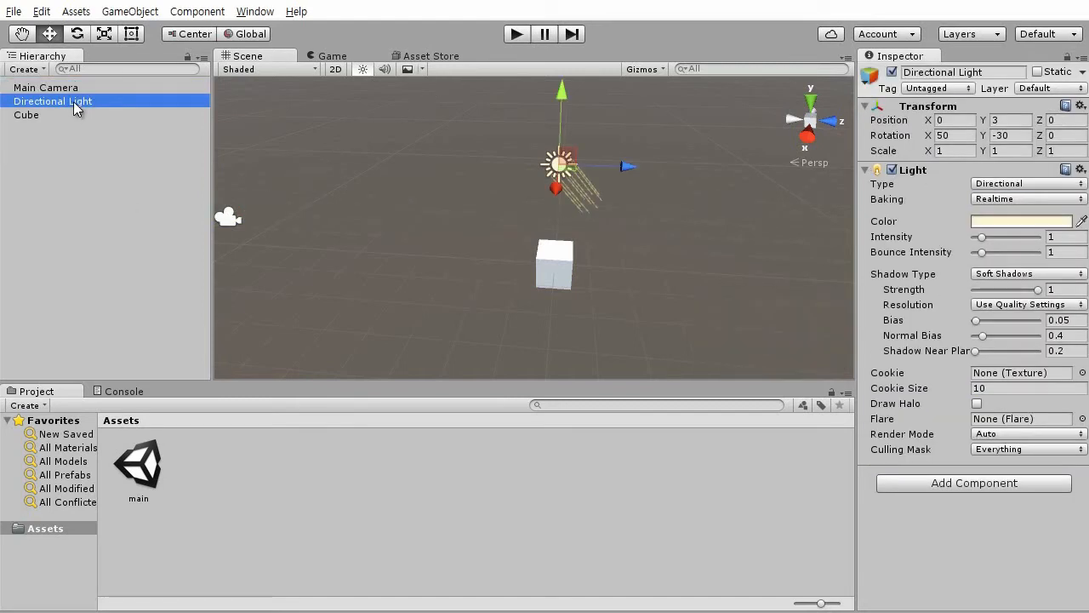
key(Up)
click(76, 101)
alt+drag(473, 311, 584, 283)
alt+right_drag(559, 254, 494, 226)
alt+drag(494, 227, 539, 229)
alt+right_drag(540, 229, 562, 282)
alt+drag(562, 282, 600, 236)
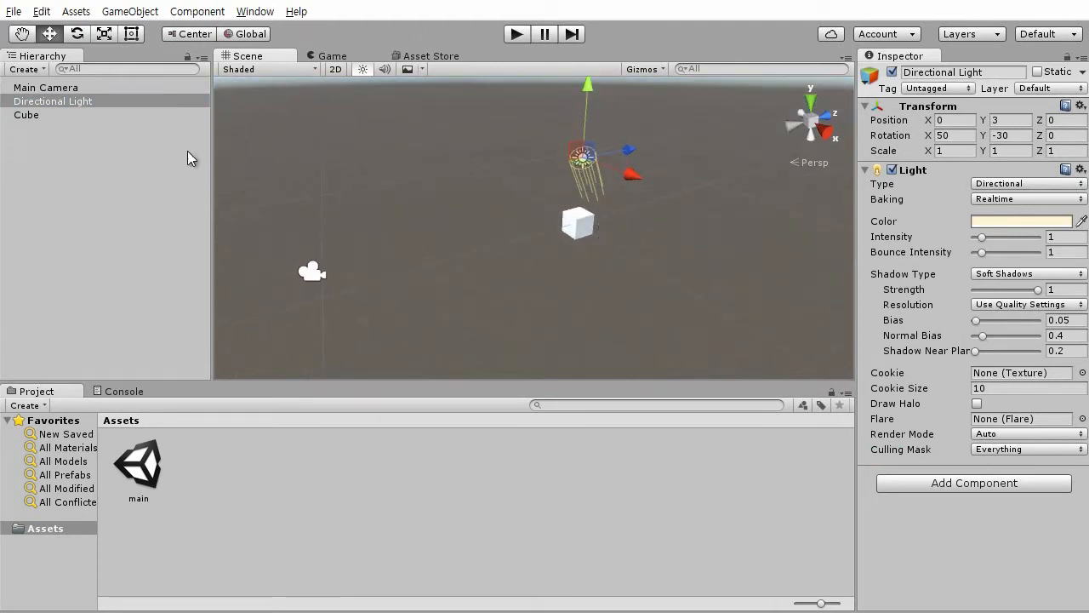
Delete the main camera and directional light together, and inspect the remaining cube in the Scene view.
click(120, 90)
click(107, 103)
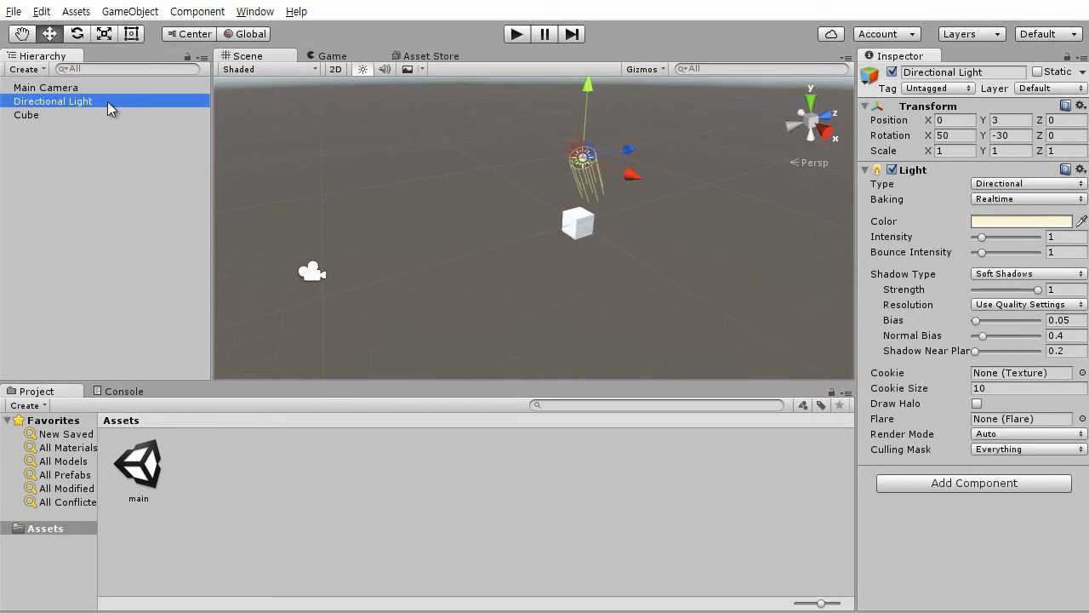
ctrl+click(81, 93)
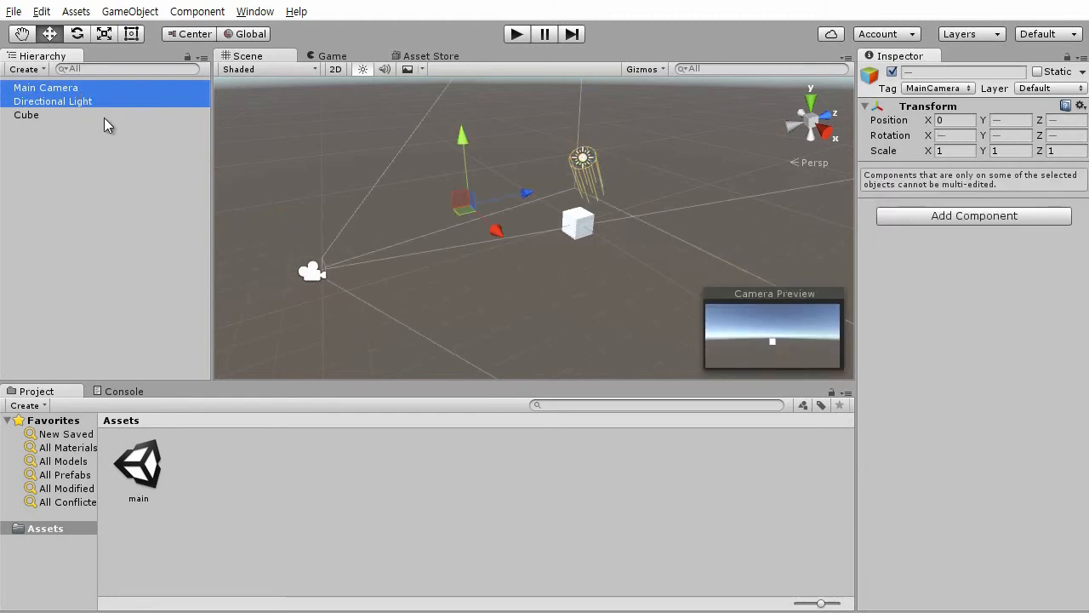
key(Delete)
mouse_move(649, 230)
alt+mouse_down()
mouse_move(690, 88)
mouse_move(437, 241)
mouse_move(703, 243)
mouse_move(657, 250)
alt+mouse_up()
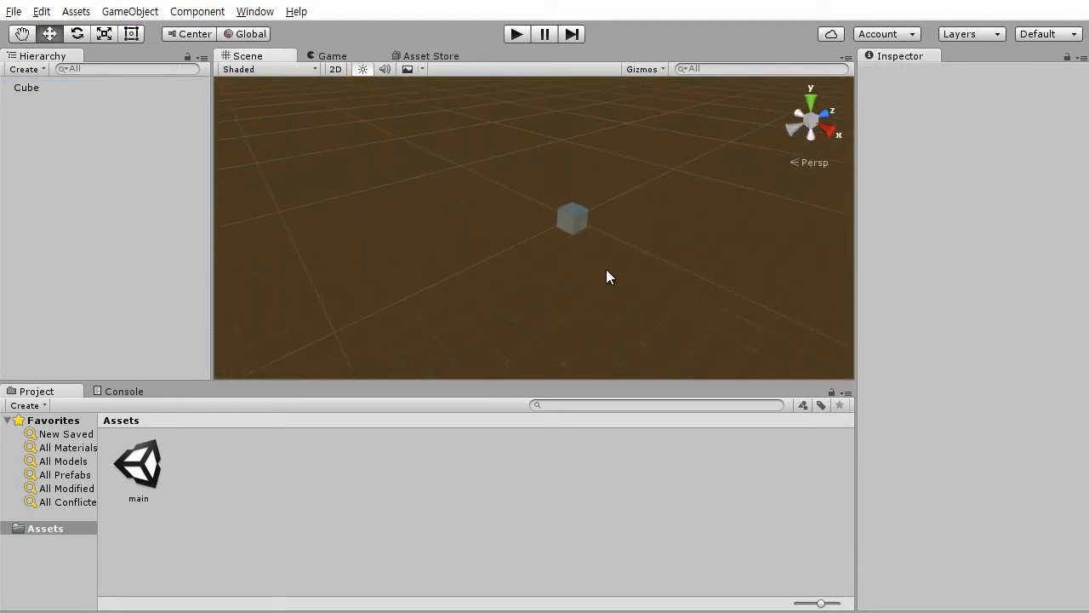
Add a new camera to the scene containing only the cube.
middle_drag(652, 234, 601, 259)
alt+right_drag(567, 279, 610, 368)
alt+right_drag(564, 260, 604, 328)
alt+drag(604, 328, 596, 247)
click(127, 12)
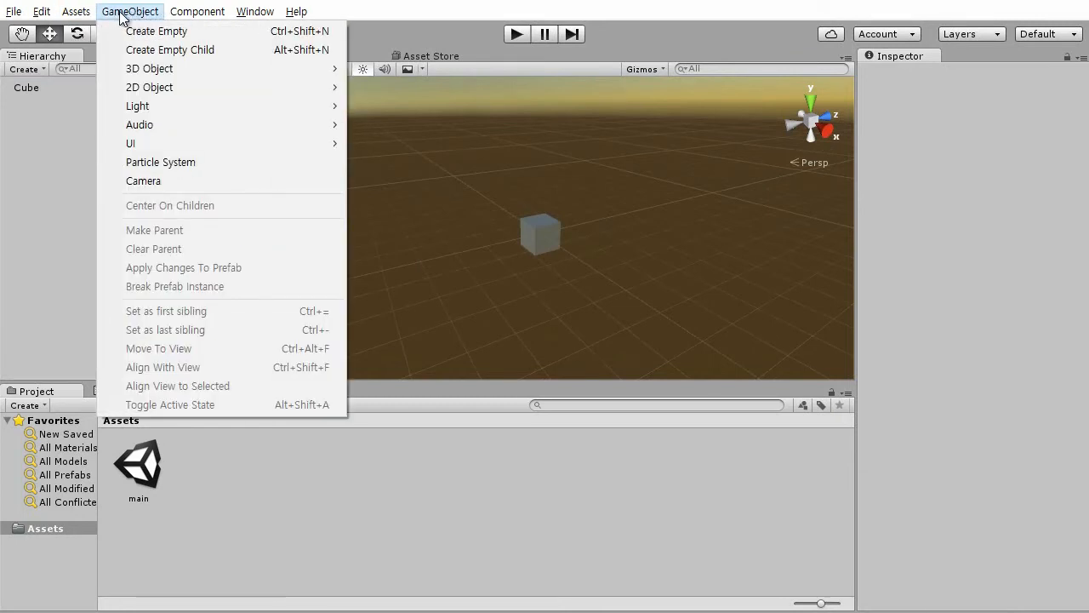
click(177, 182)
Move the new camera back from the cube along the Z axis to about -5.61, checking its view cone from several angles.
mouse_move(517, 259)
alt+mouse_down()
mouse_move(352, 309)
mouse_move(380, 315)
mouse_move(527, 263)
alt+mouse_up()
alt+right_drag(454, 259, 415, 165)
alt+drag(472, 280, 570, 308)
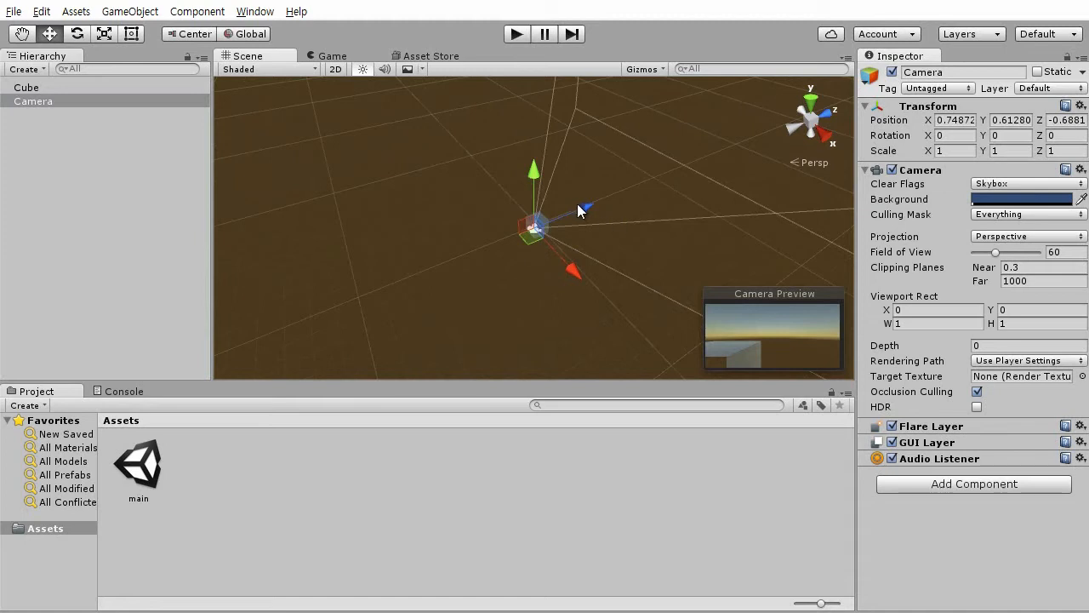
drag(587, 207, 562, 243)
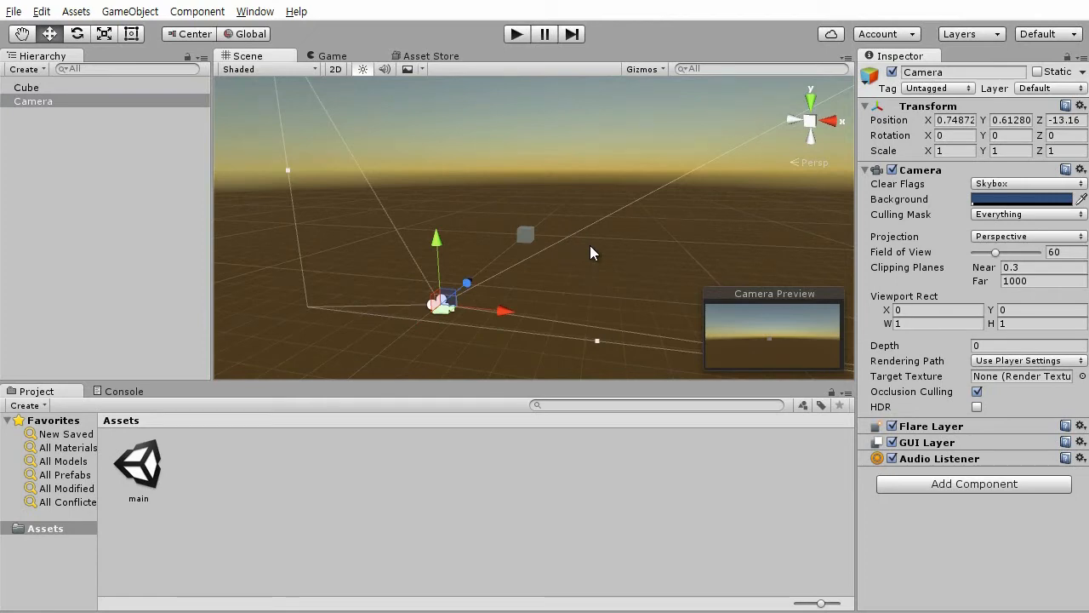
alt+drag(576, 240, 506, 274)
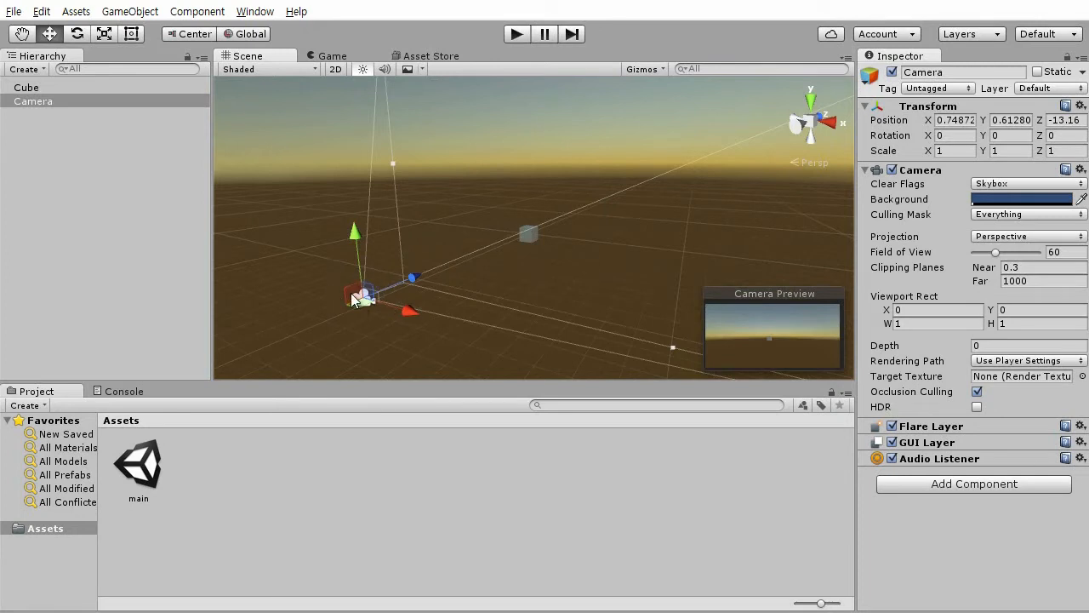
alt+drag(361, 318, 387, 300)
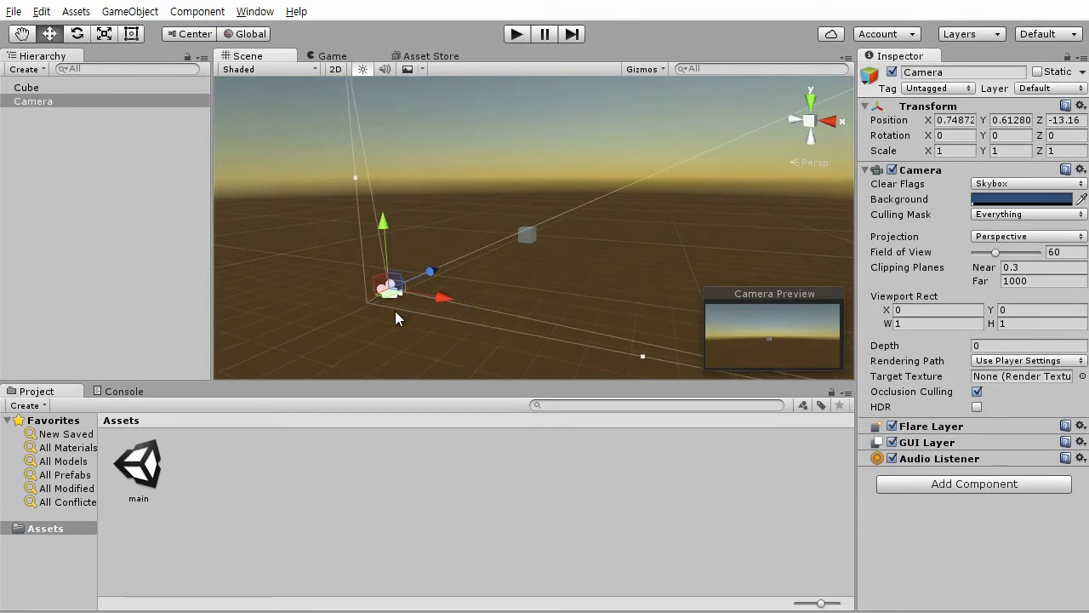
alt+drag(407, 294, 518, 311)
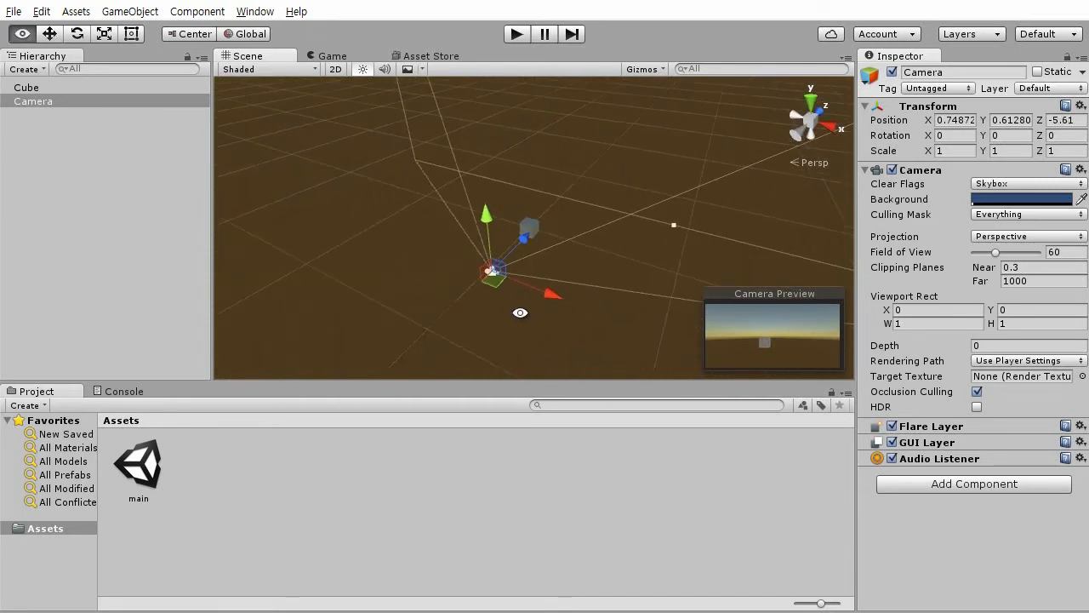
Check how the cube looks through the camera in the Game view, and return to the Scene view.
click(330, 57)
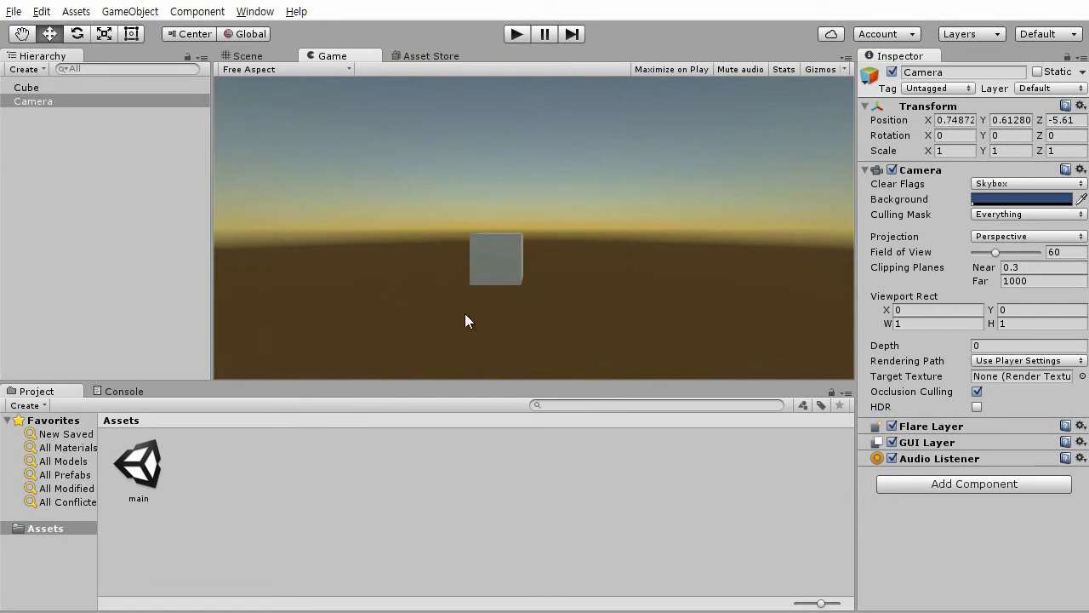
click(254, 57)
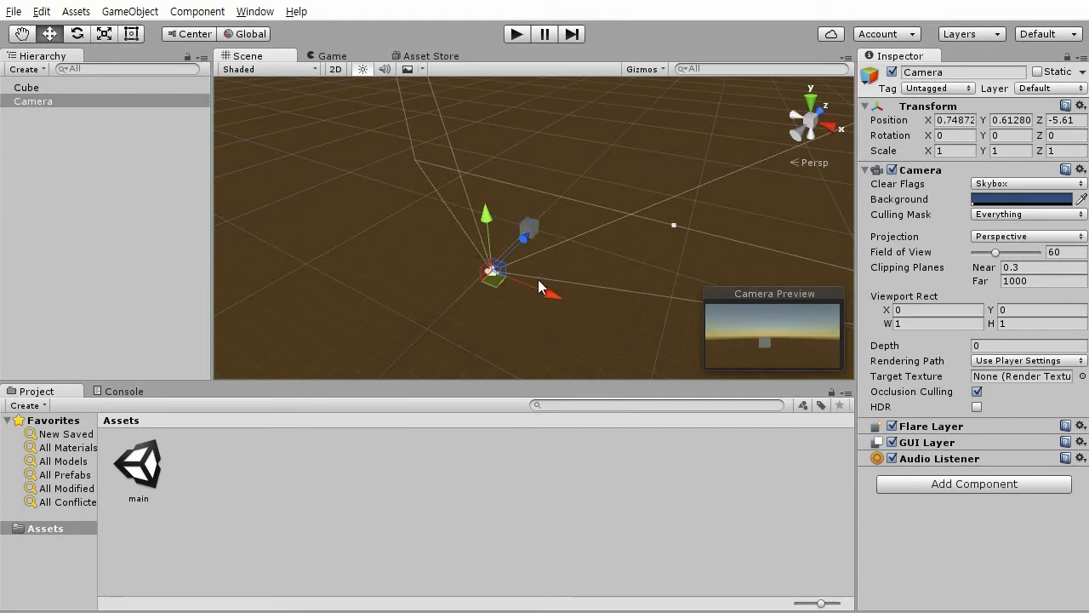
alt+drag(447, 260, 439, 230)
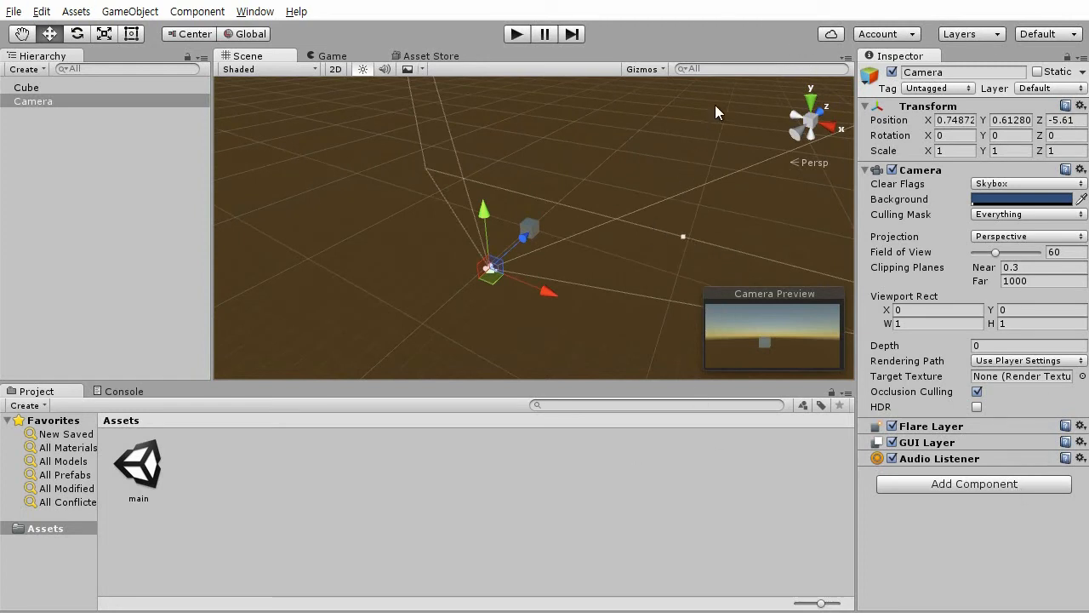
Switch the editor layout to 2 by 3 and compare the camera and cube in the Scene view with the Game view.
click(1060, 41)
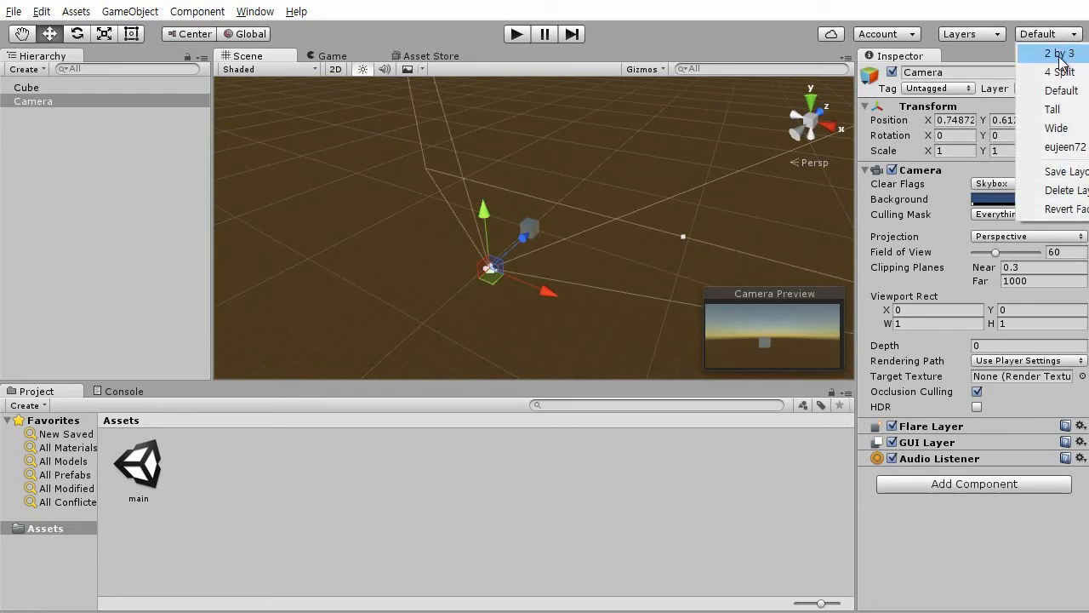
click(1060, 55)
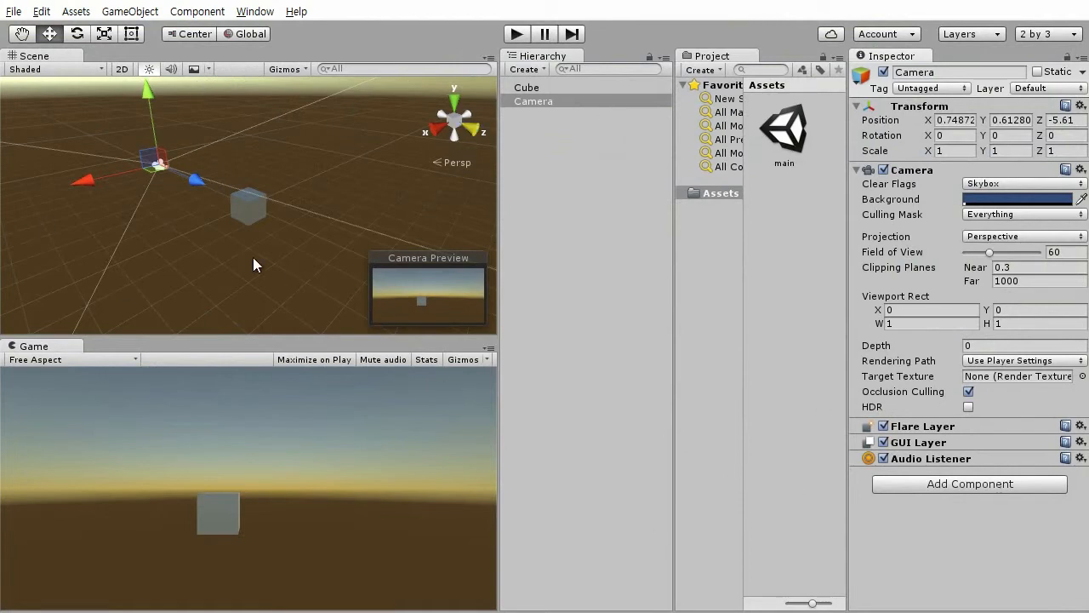
right_drag(225, 226, 209, 218)
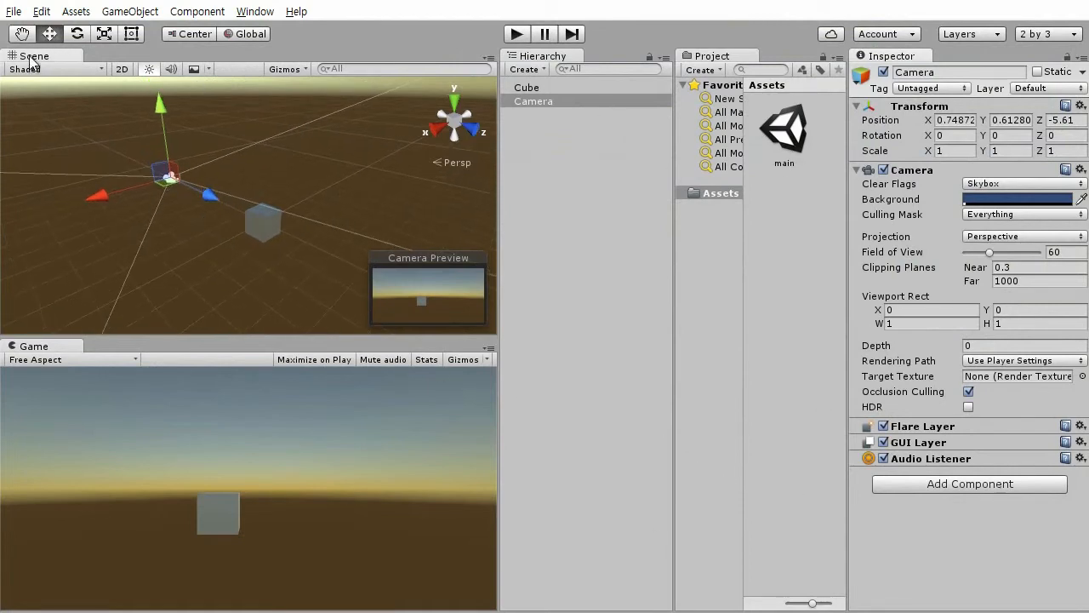
right_drag(243, 270, 268, 211)
click(126, 445)
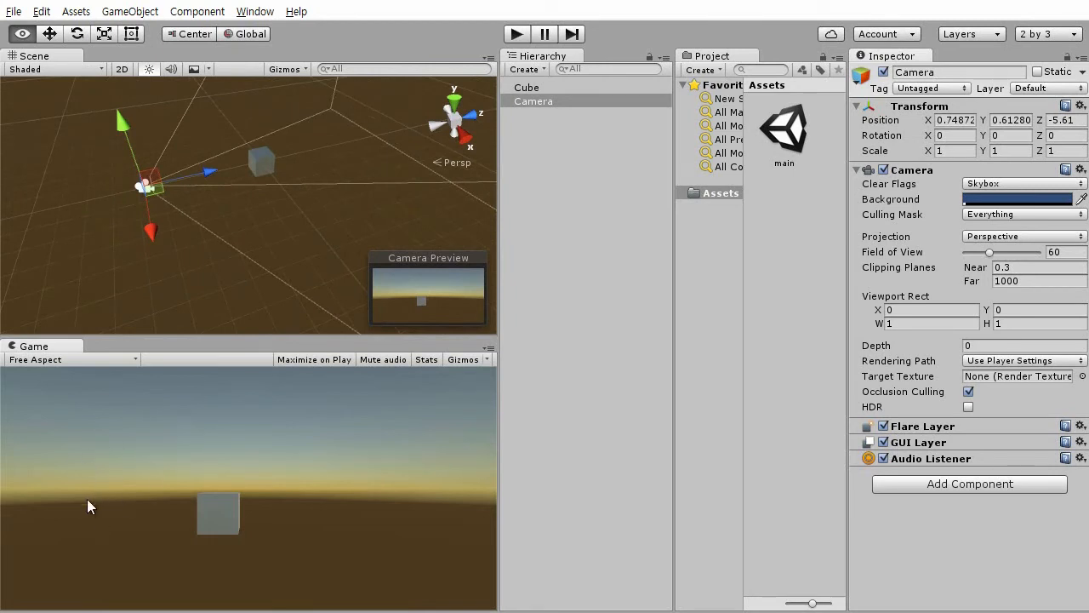
alt+drag(140, 230, 165, 211)
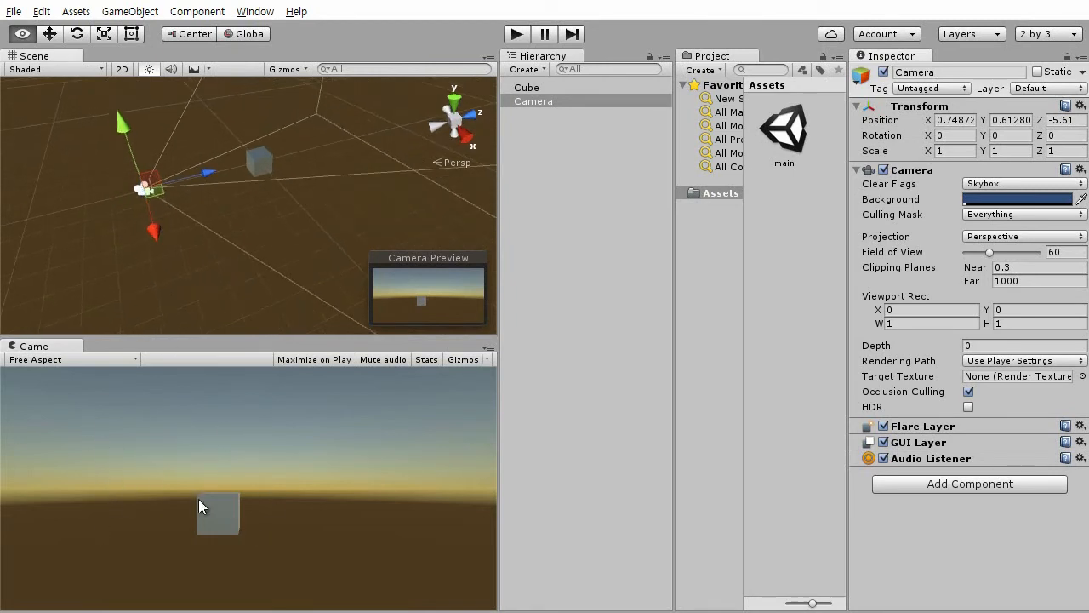
alt+drag(244, 281, 257, 236)
alt+right_drag(258, 236, 304, 342)
alt+drag(312, 310, 266, 261)
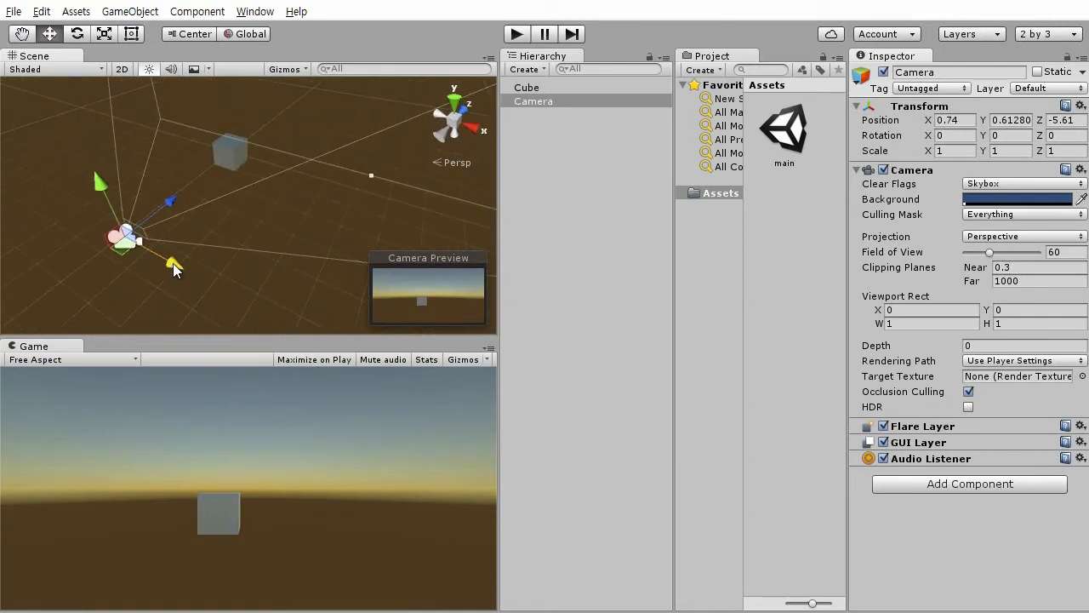
Set the camera's position to 0 on the X, Y and Z axes.
mouse_move(173, 263)
mouse_down()
mouse_move(245, 305)
mouse_move(40, 209)
mouse_move(162, 265)
mouse_move(84, 243)
mouse_move(219, 315)
mouse_move(174, 274)
mouse_up()
click(955, 120)
text(0)
key(Tab)
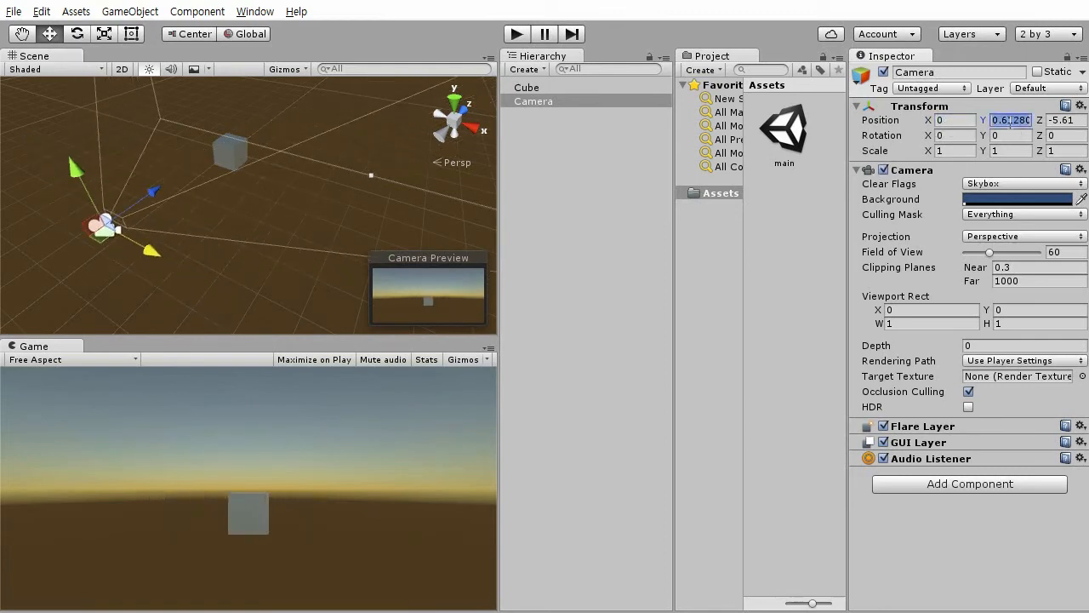
text(0)
key(Tab)
text(0)
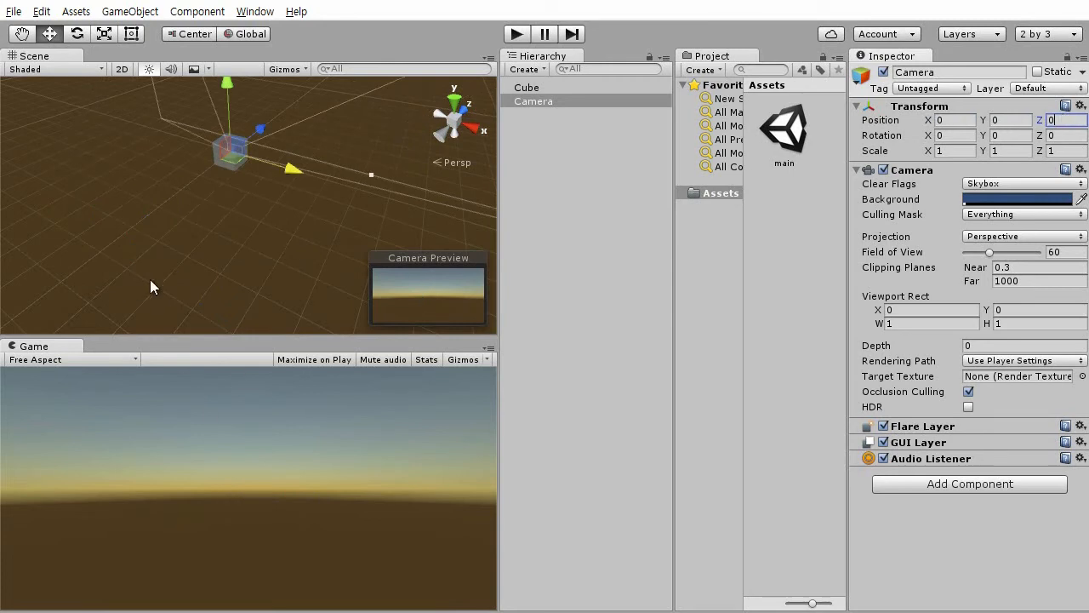
Move the camera back from the cube along the Z axis to about -5.99.
alt+drag(244, 203, 238, 160)
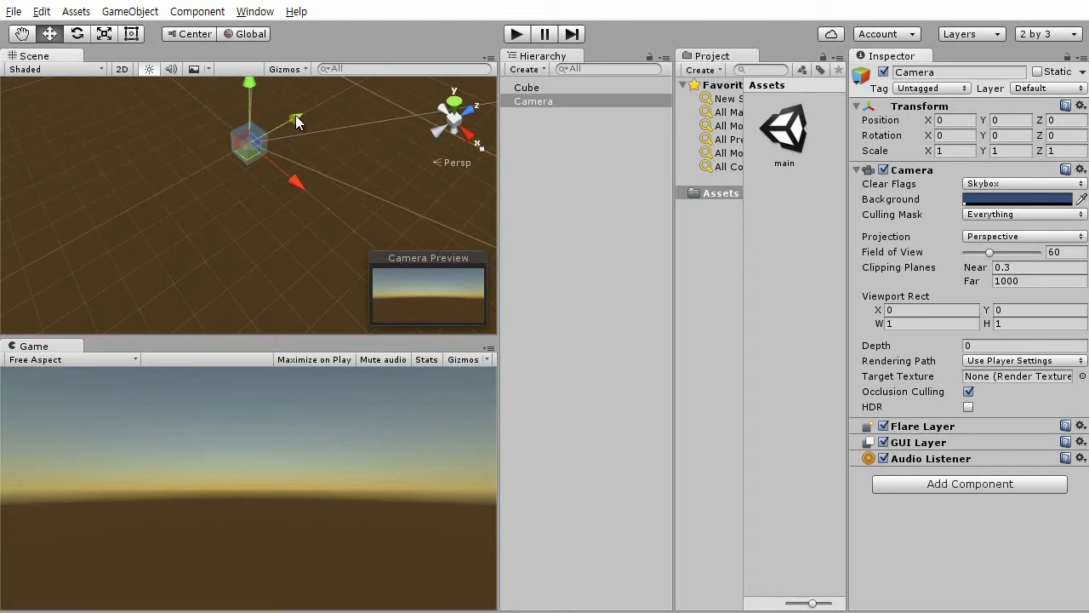
drag(296, 115, 194, 220)
alt+drag(272, 315, 228, 323)
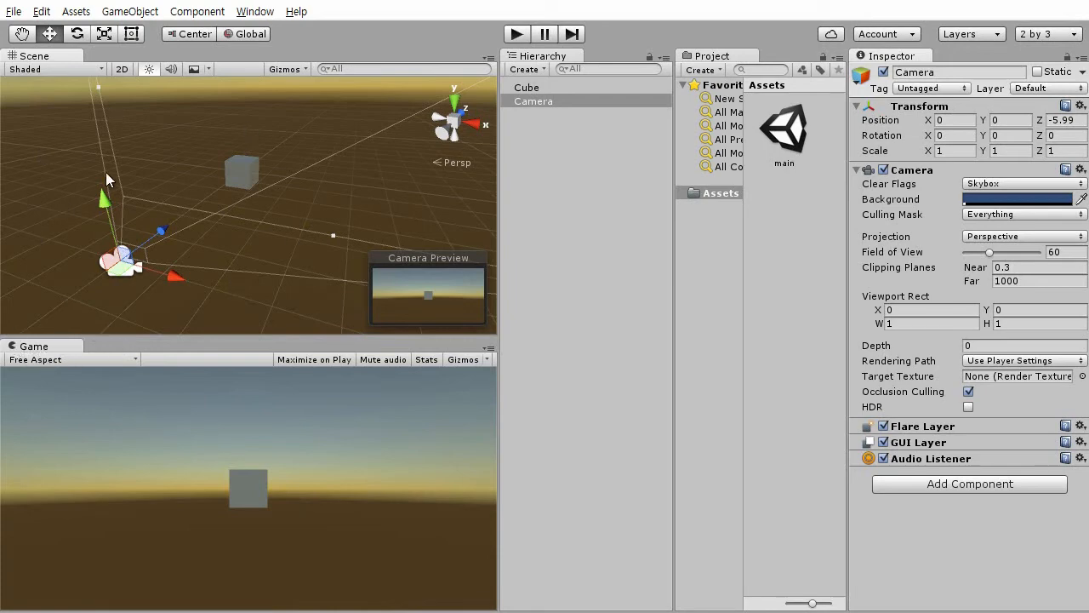
alt+drag(267, 263, 200, 278)
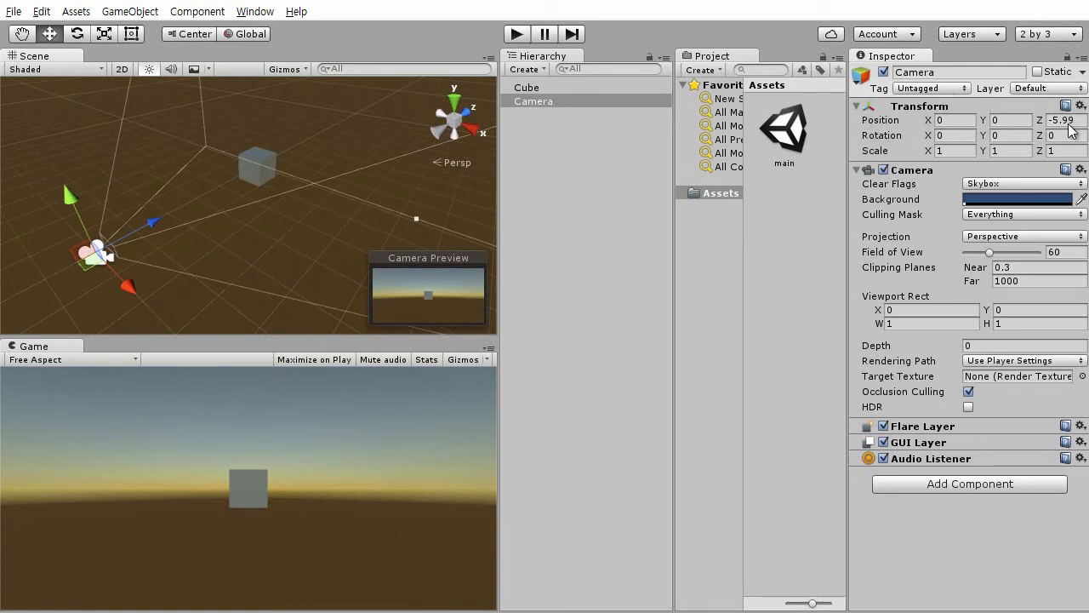
Set the camera's Z position to -10 and bring it into the Scene view together with the cube.
click(525, 106)
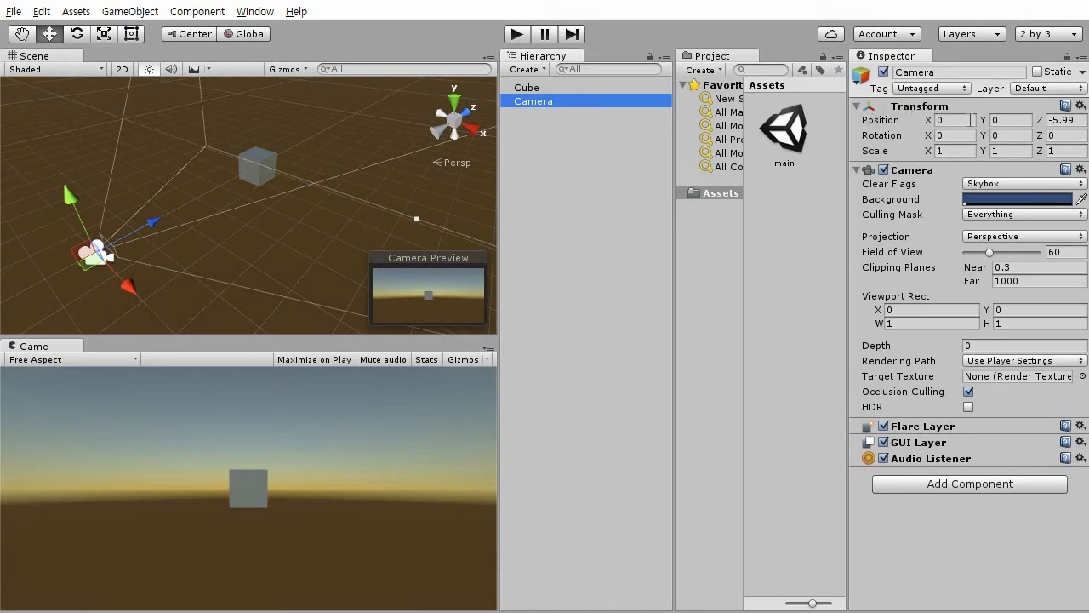
click(1078, 122)
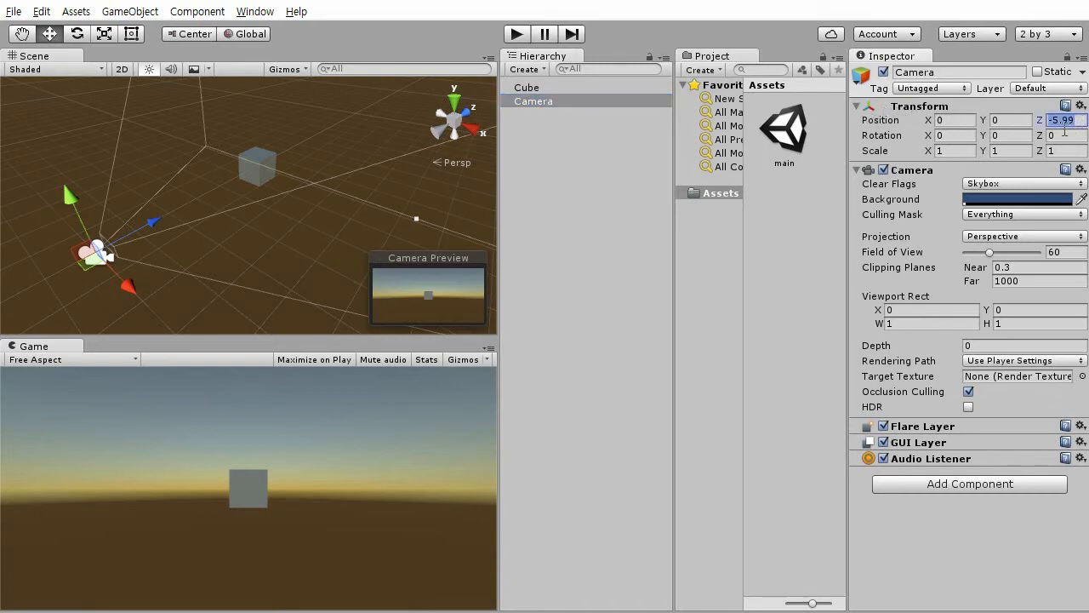
text(-10)
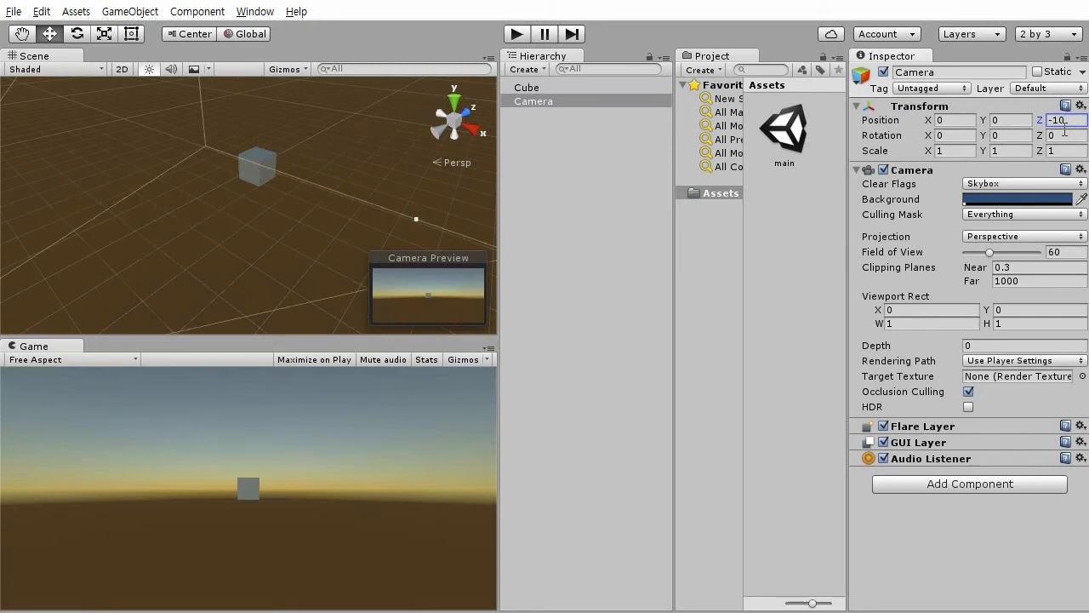
alt+right_drag(222, 238, 191, 237)
mouse_move(241, 228)
alt+mouse_down()
mouse_move(242, 197)
mouse_move(245, 241)
alt+mouse_up()
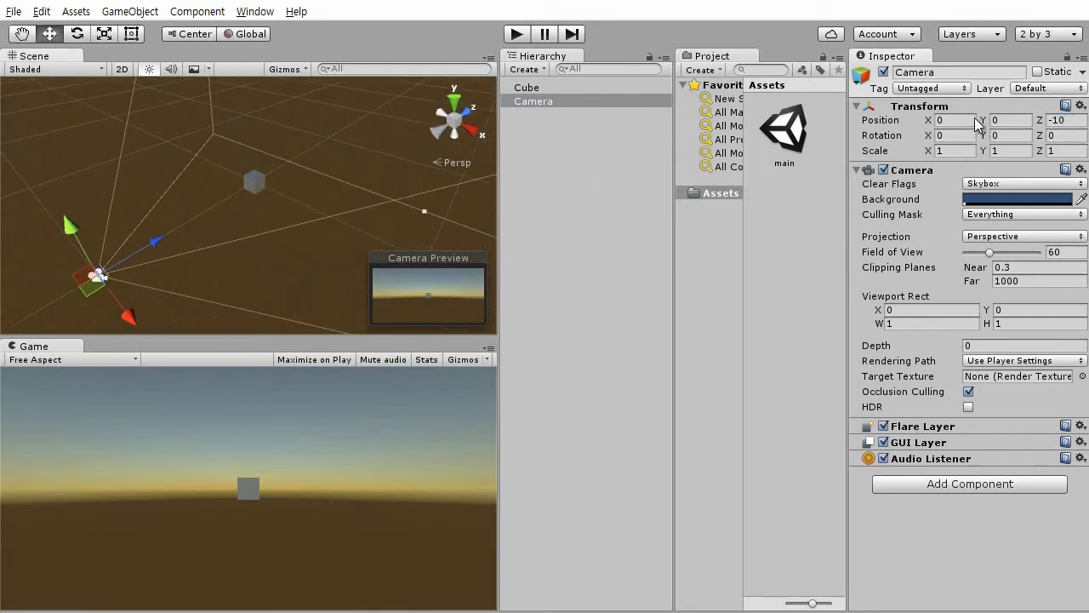
Restore the Default editor layout, view the camera and cube at an angle, and clear the selection.
click(1070, 36)
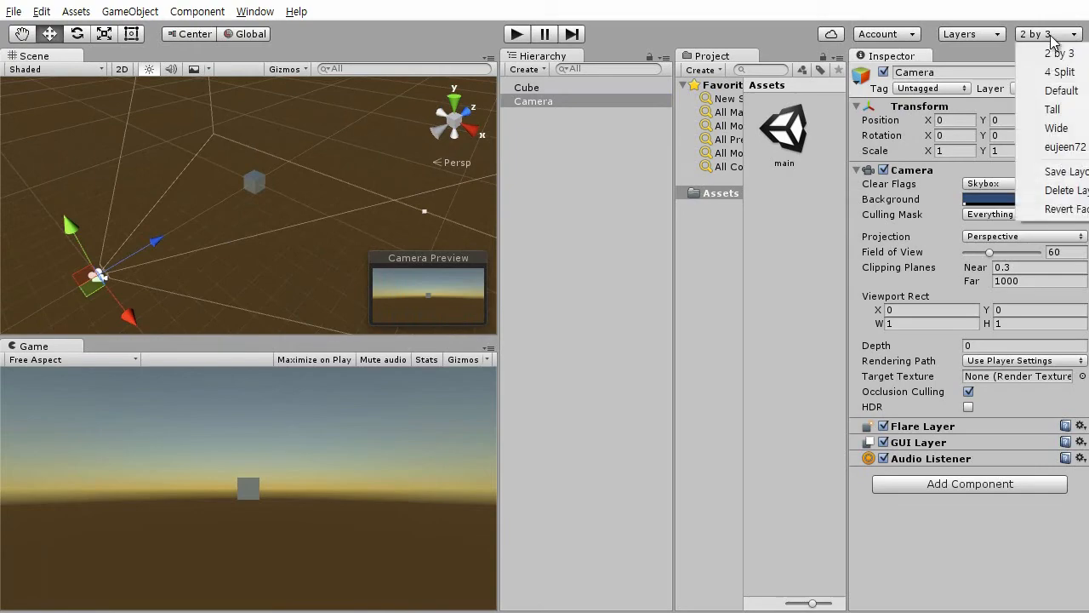
click(1048, 90)
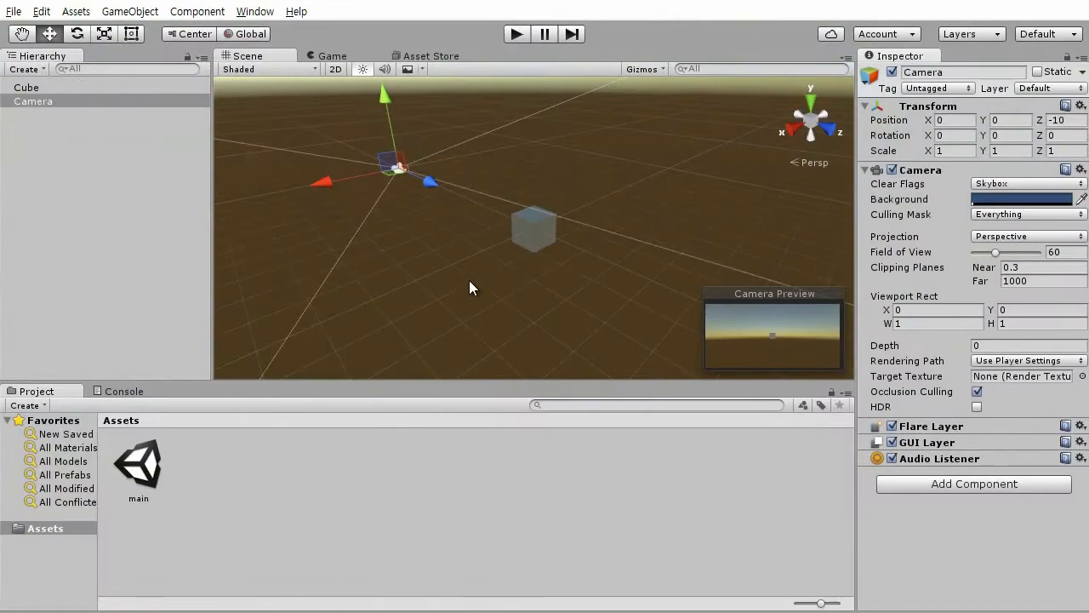
alt+drag(469, 282, 530, 204)
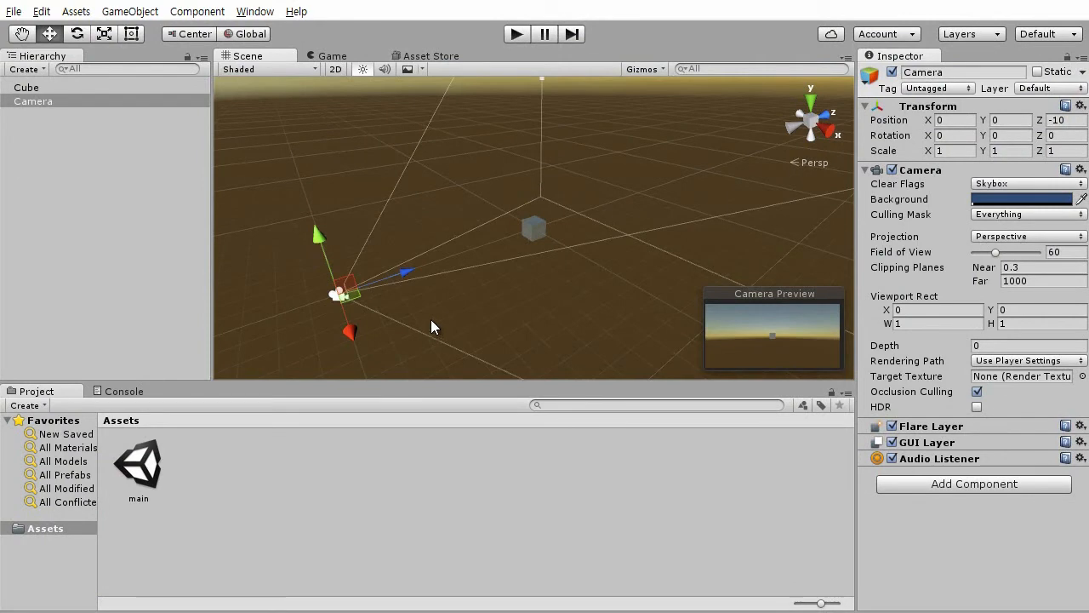
alt+drag(413, 288, 557, 237)
click(544, 169)
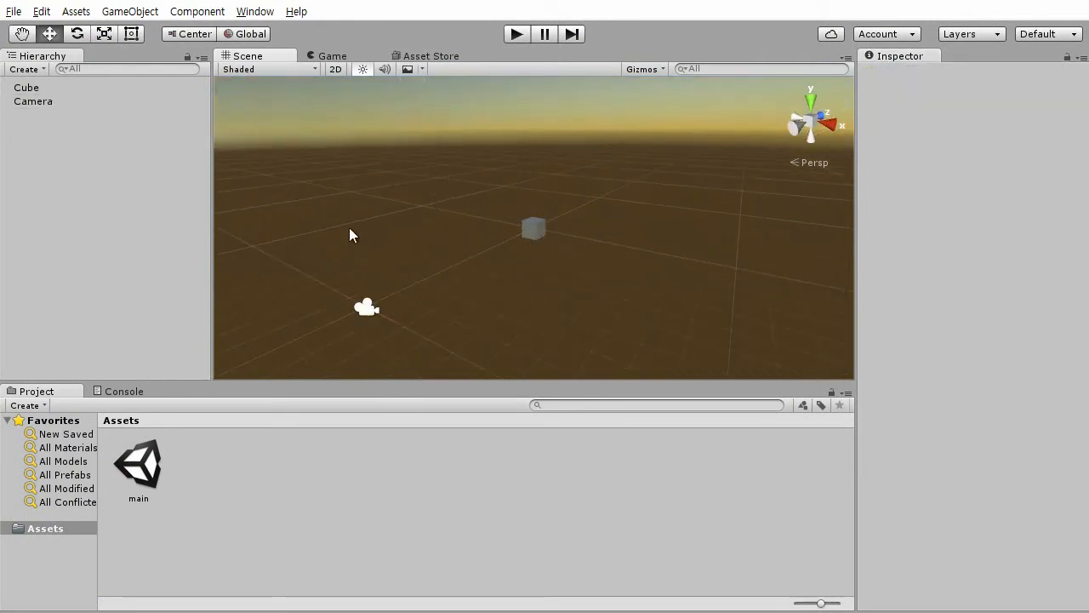
Add a directional light to the scene.
click(123, 11)
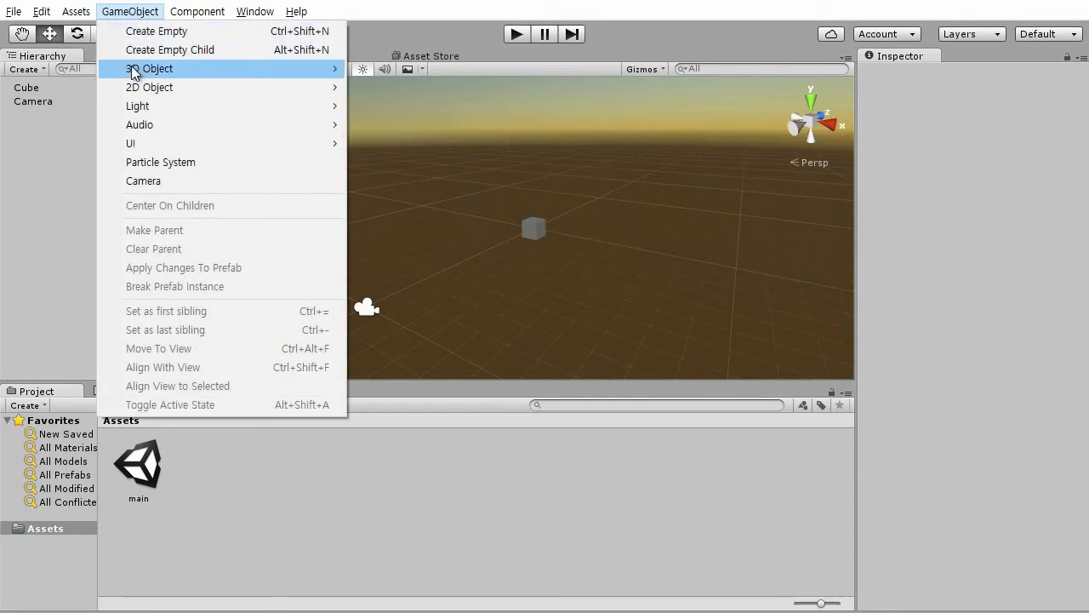
mouse_move(144, 109)
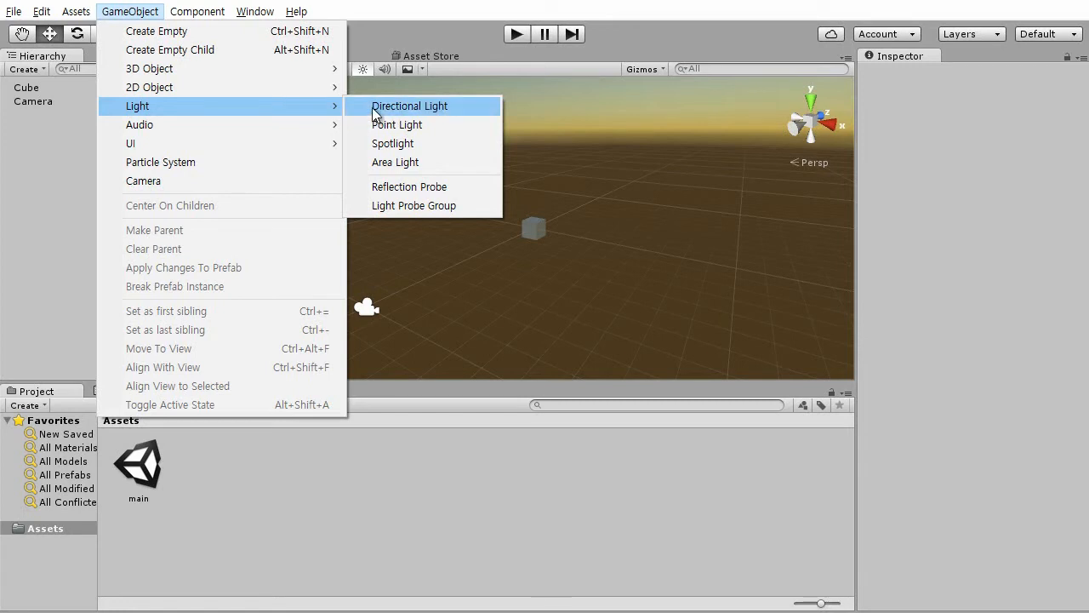
click(417, 108)
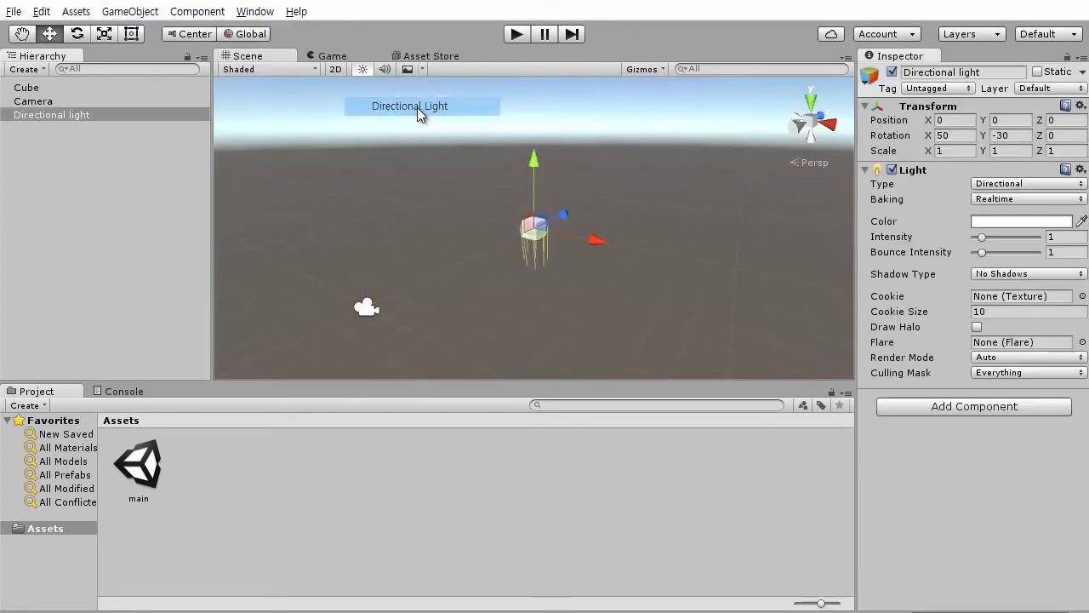
Raise the directional light above the cube to a Y position of about 5.79, and inspect the direction of its rays.
alt+drag(526, 273, 356, 255)
drag(533, 164, 540, 68)
alt+drag(528, 204, 385, 223)
alt+drag(515, 183, 382, 201)
scroll(647, 354, up, 5)
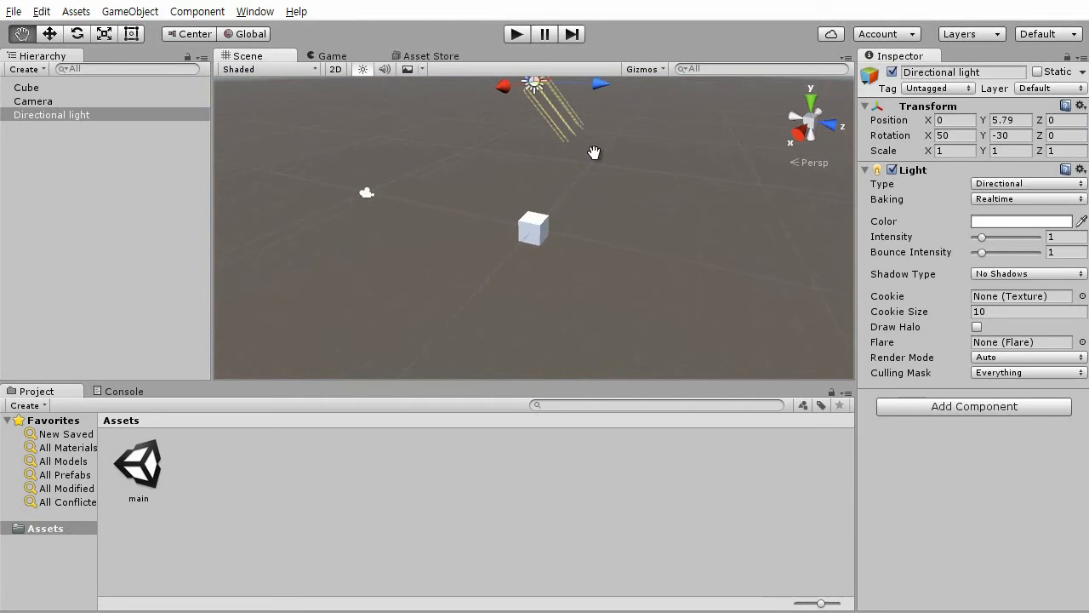
alt+middle_drag(596, 153, 575, 215)
alt+right_drag(574, 214, 662, 391)
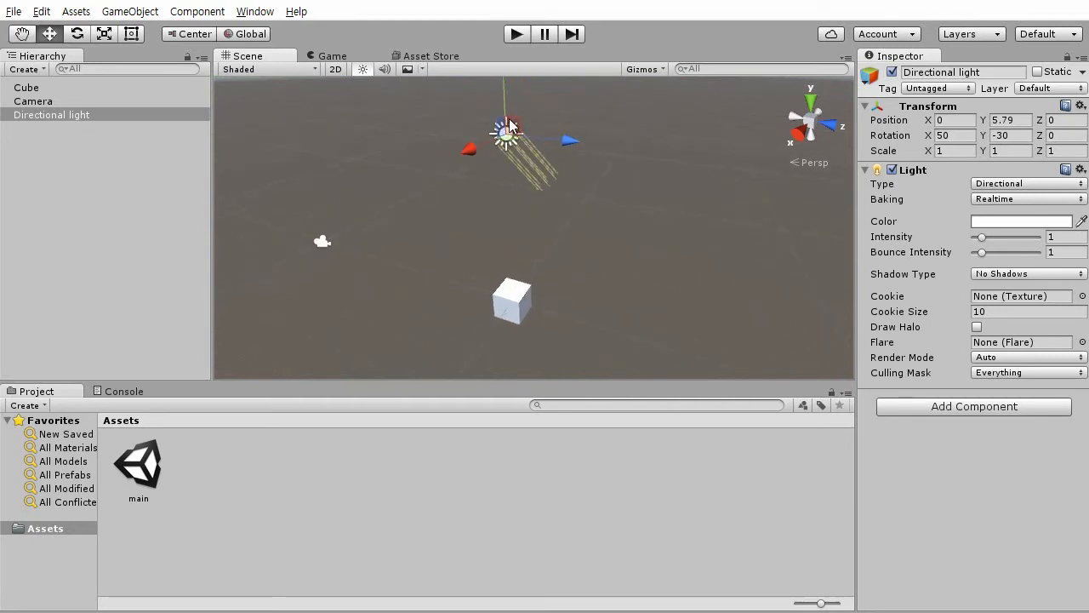
alt+drag(545, 264, 491, 268)
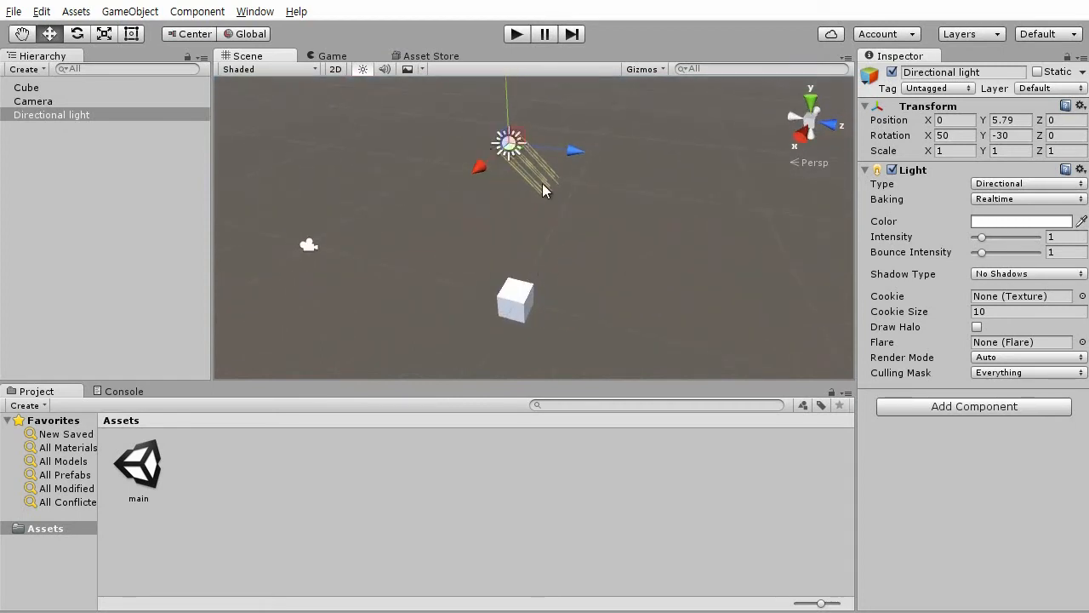
Set the directional light's X and Y rotation to 0 and view its horizontal rays above the cube.
click(962, 137)
text(0)
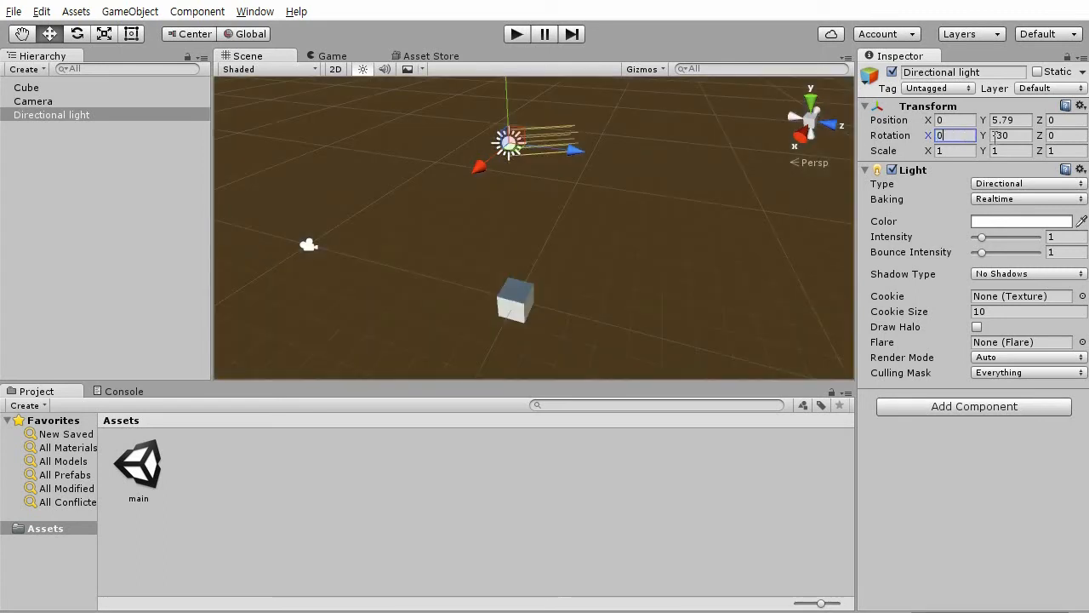
click(1021, 137)
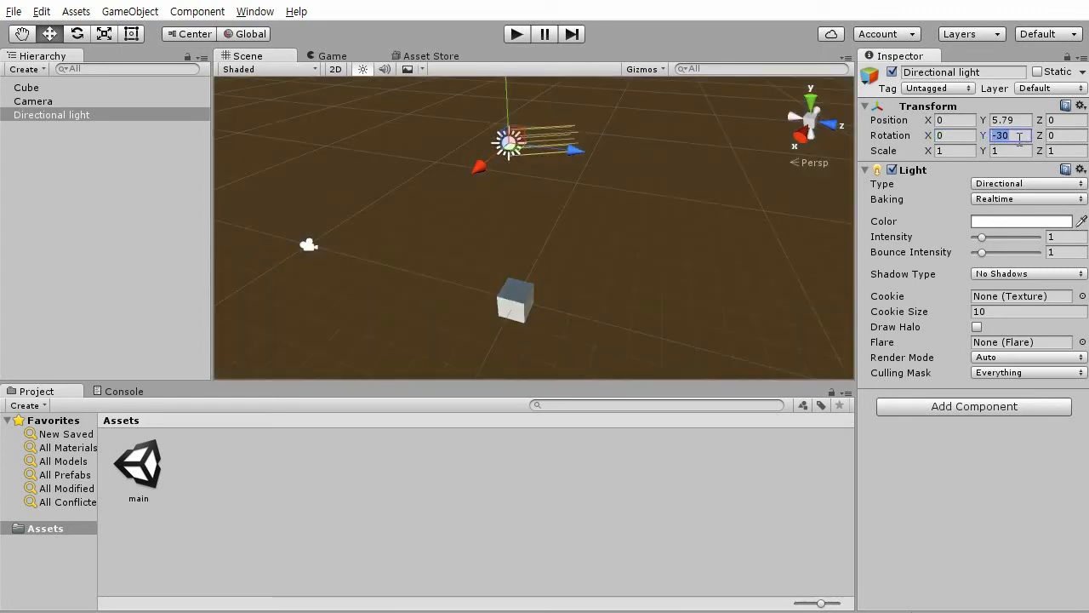
text(0)
alt+drag(505, 231, 554, 306)
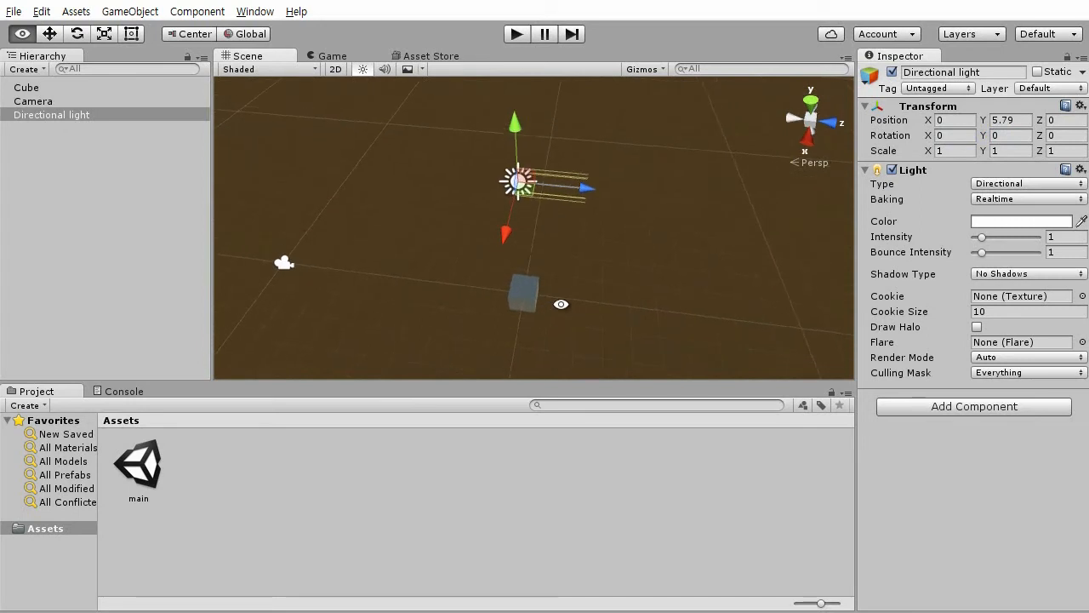
alt+drag(608, 238, 625, 185)
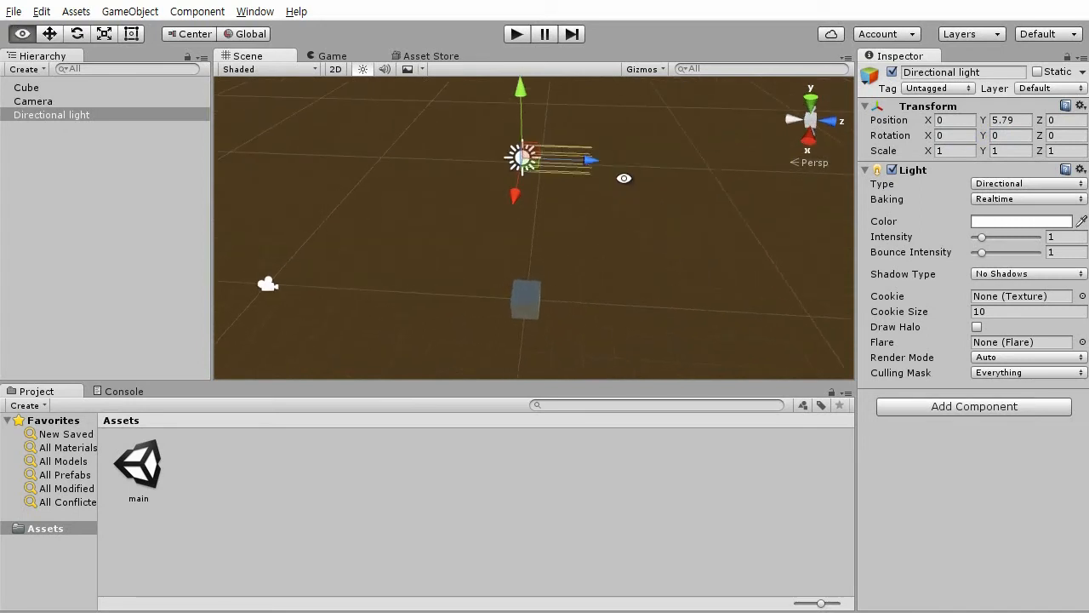
alt+middle_drag(626, 186, 631, 224)
Rotate the directional light about its X axis to aim down at an angle, and set its X rotation to 50.
click(70, 36)
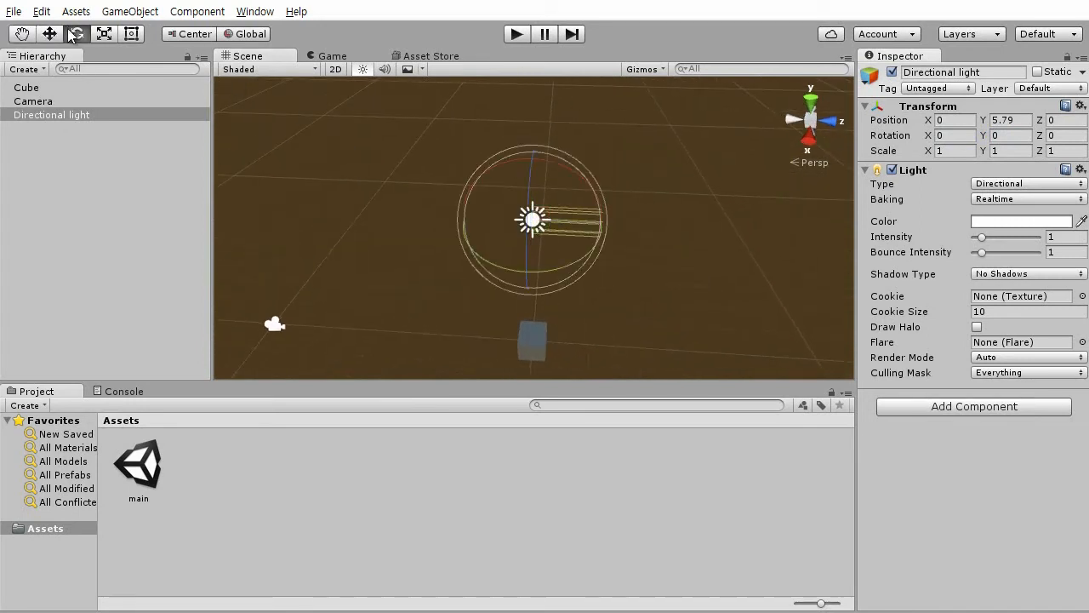
drag(554, 161, 549, 196)
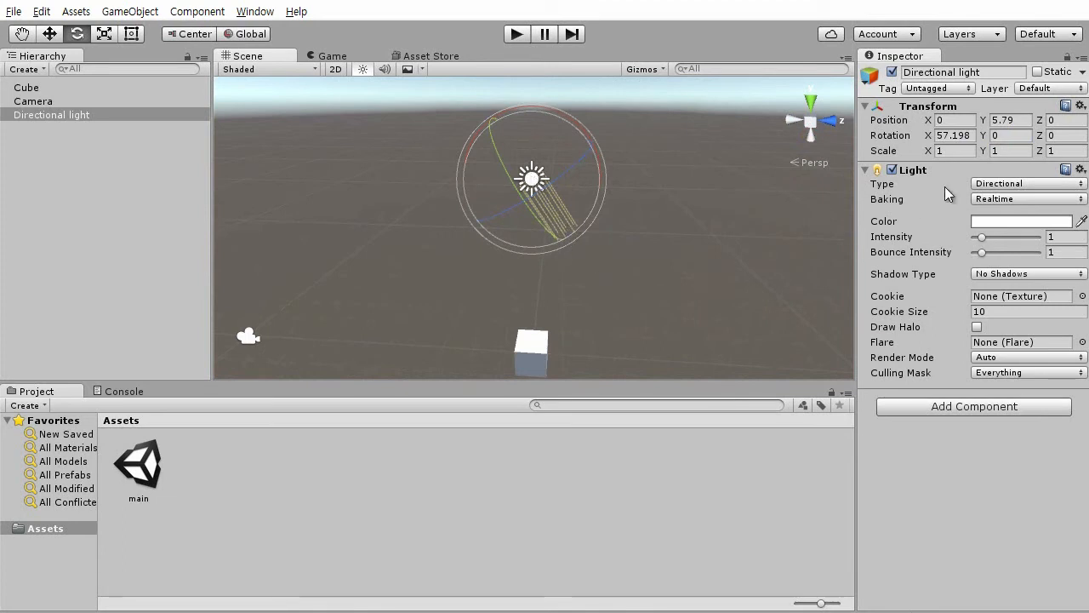
click(970, 137)
text(50)
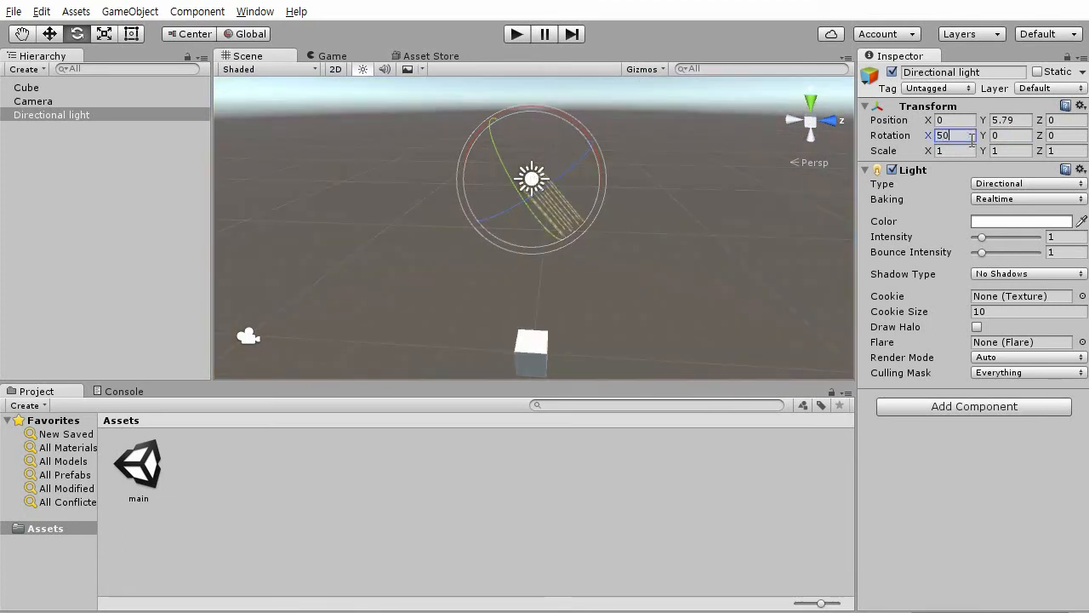
alt+drag(558, 249, 681, 282)
alt+right_drag(681, 282, 641, 250)
alt+drag(622, 269, 667, 263)
middle_drag(507, 264, 431, 269)
Select the camera and then the directional light, and inspect the light's direction relative to the cube.
click(40, 102)
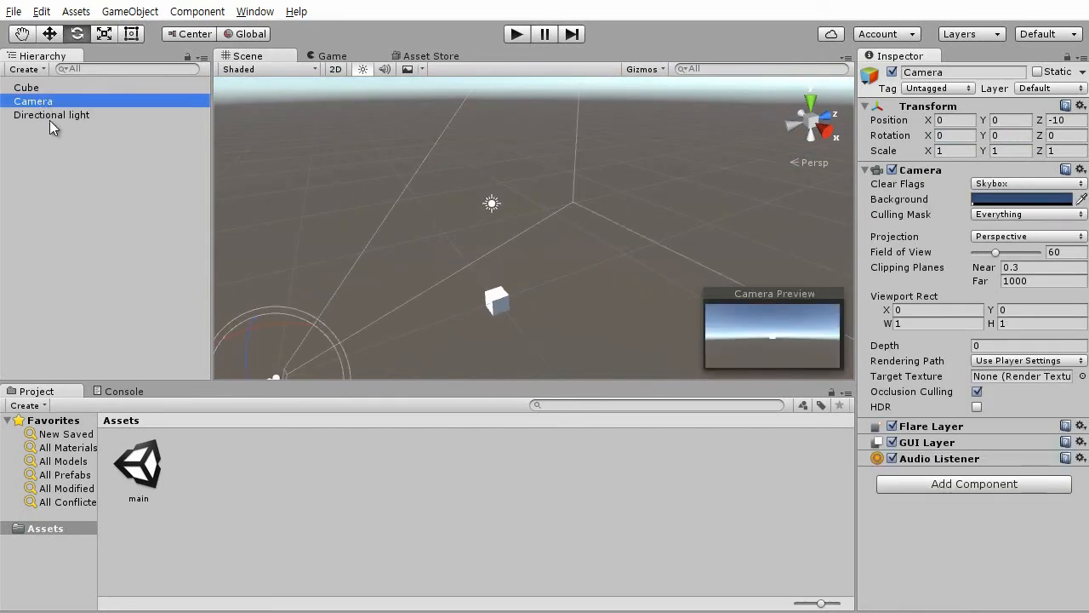
click(50, 116)
alt+drag(419, 258, 599, 293)
click(71, 116)
alt+drag(716, 276, 904, 208)
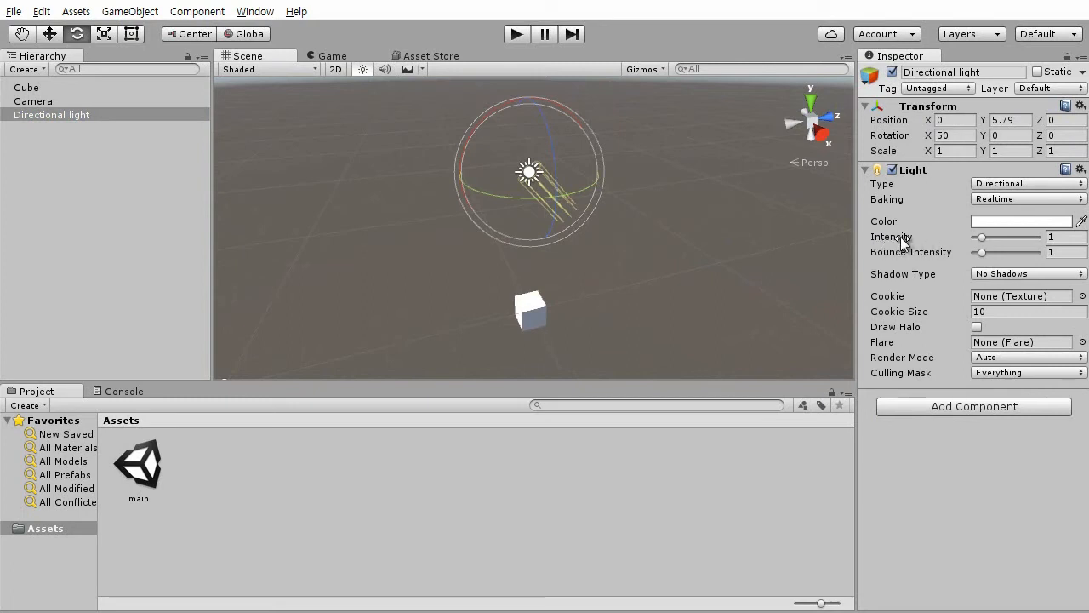
Change the directional light's color to pure red (FF0000FF) and view its effect on the cube.
click(950, 222)
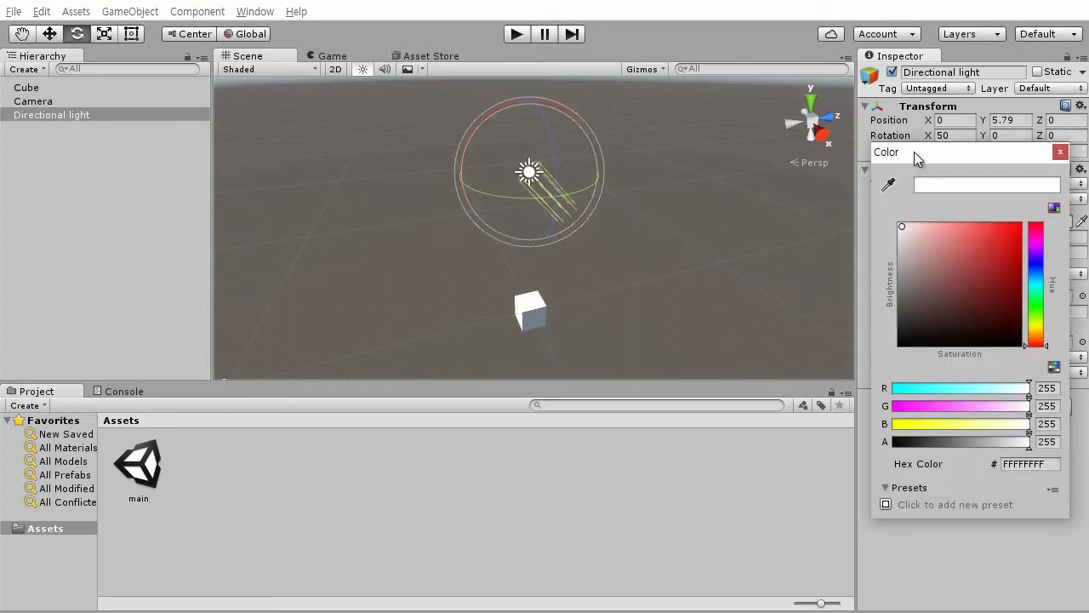
drag(909, 157, 784, 160)
drag(818, 264, 937, 195)
alt+drag(571, 318, 404, 272)
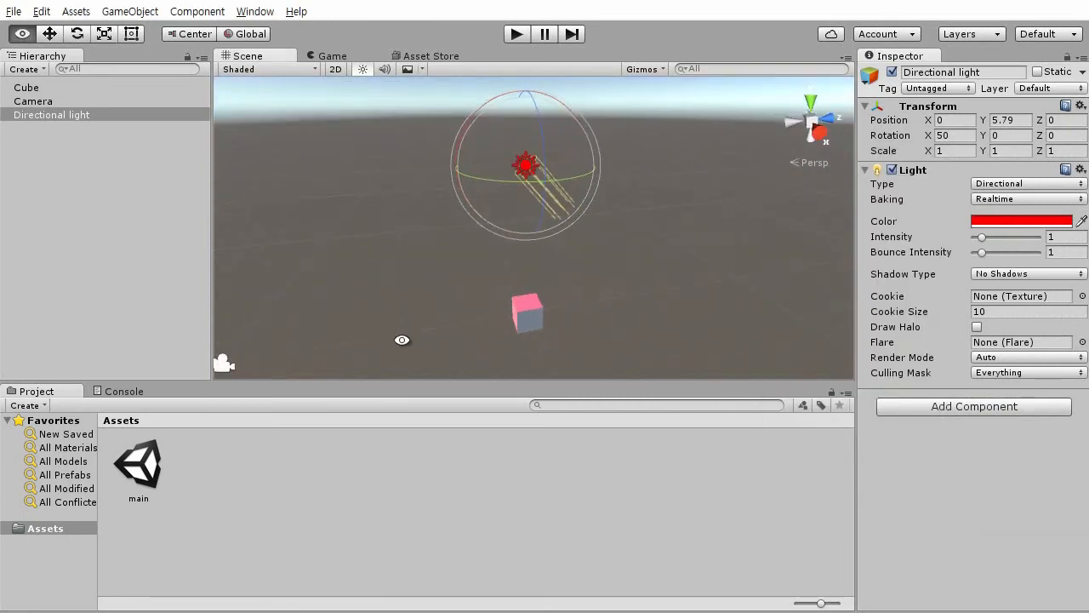
Change the directional light's color to blue and view how it tints the cube.
click(992, 219)
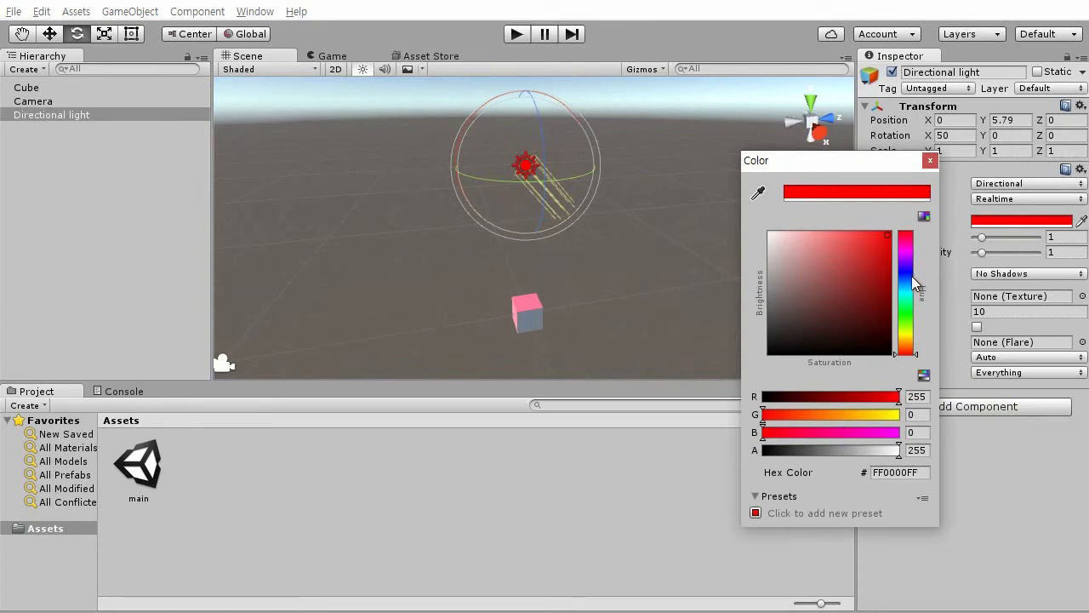
drag(909, 297, 907, 285)
alt+click(526, 331)
alt+drag(519, 321, 528, 275)
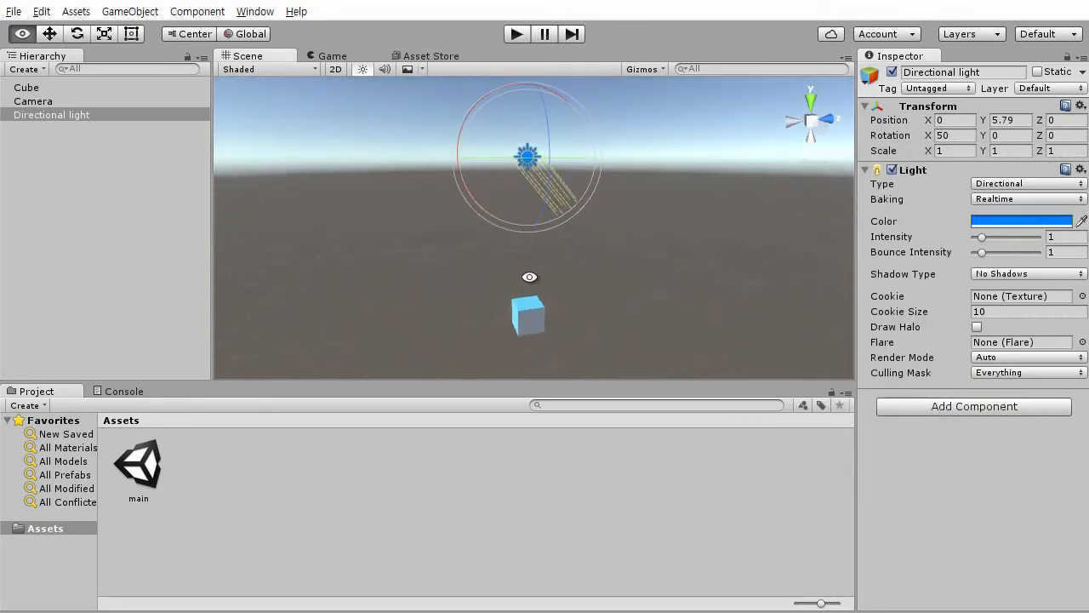
Set the directional light's color to white (FFFFFFFF) and close the color picker.
click(992, 223)
drag(806, 297, 729, 180)
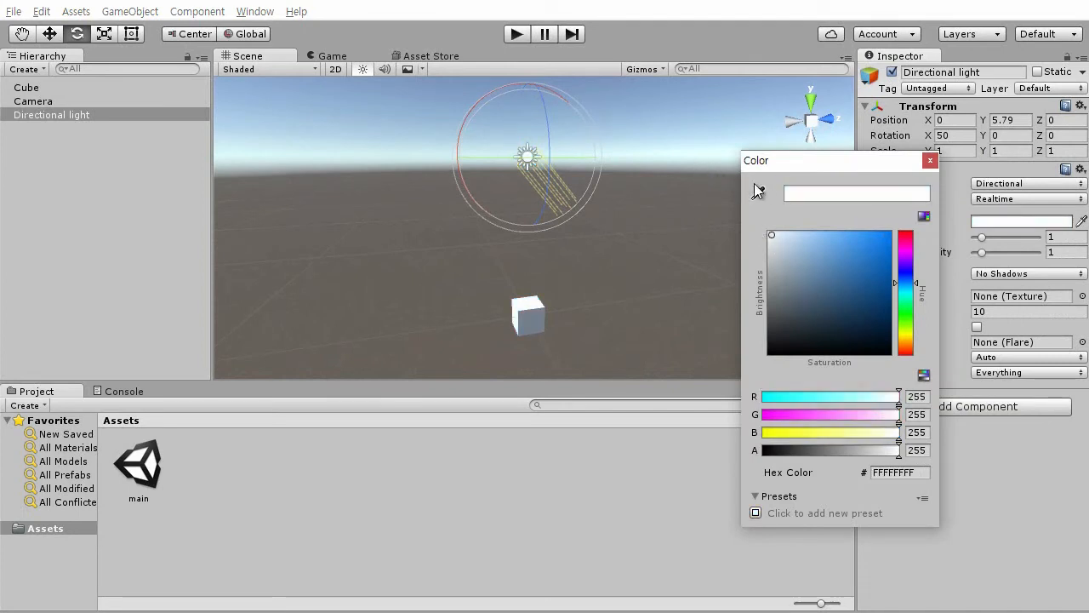
click(930, 160)
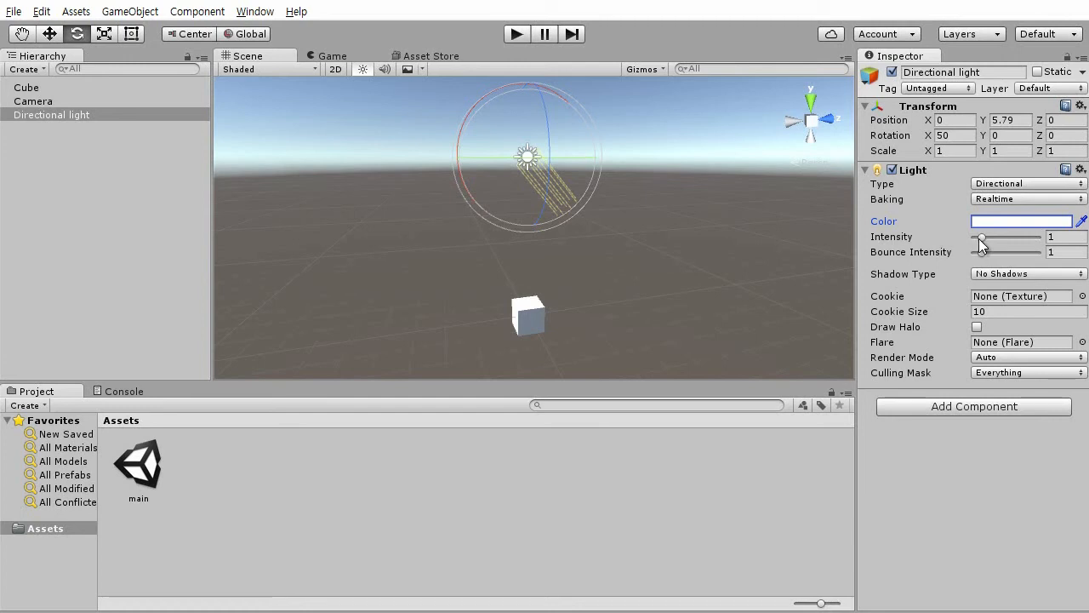
Try a much higher and then a much lower intensity for the directional light, viewing the cube each time.
alt+drag(681, 270, 656, 261)
middle_drag(656, 262, 645, 226)
drag(984, 238, 1020, 242)
alt+drag(585, 322, 689, 292)
drag(1019, 238, 976, 239)
alt+drag(792, 294, 653, 400)
Set the directional light's intensity to 1 and view the lit cube.
click(1064, 237)
text(1)
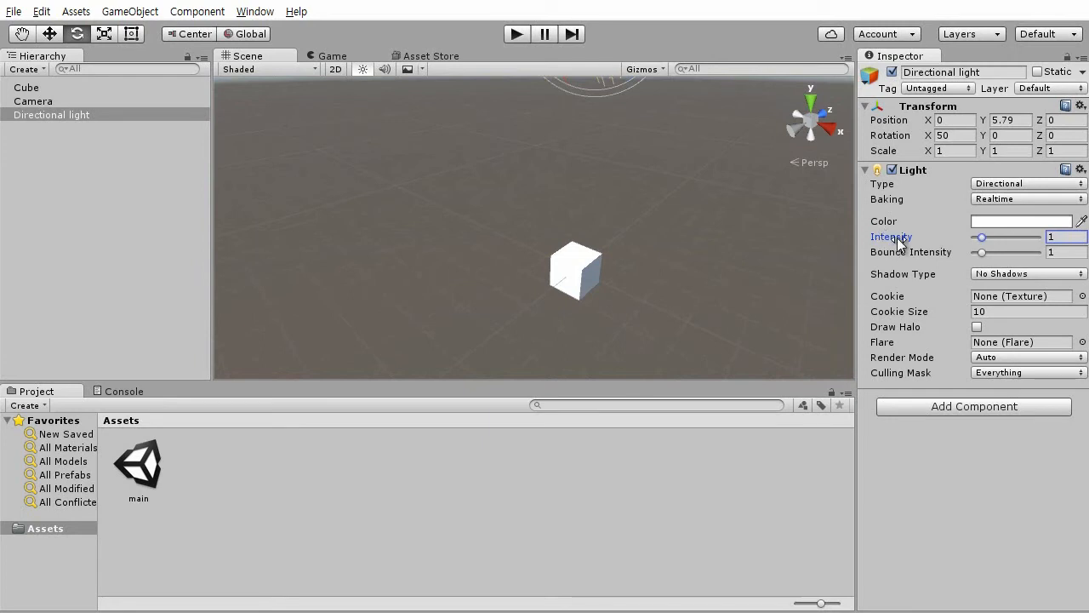
alt+drag(621, 311, 647, 257)
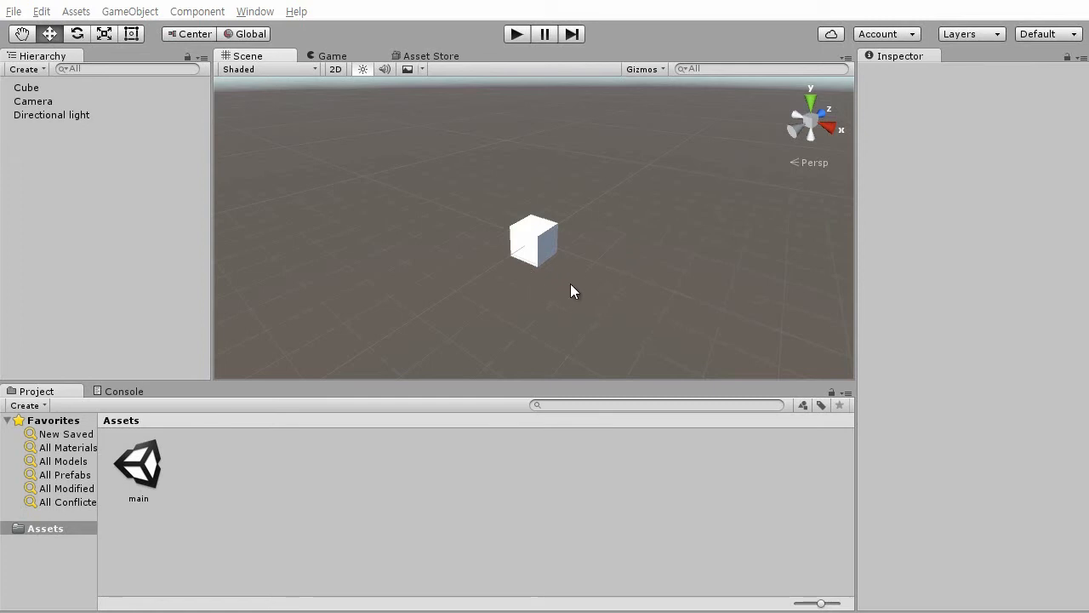
Scale the cube to 10 in X and 10 in Z to form a flat square slab.
alt+drag(565, 289, 571, 316)
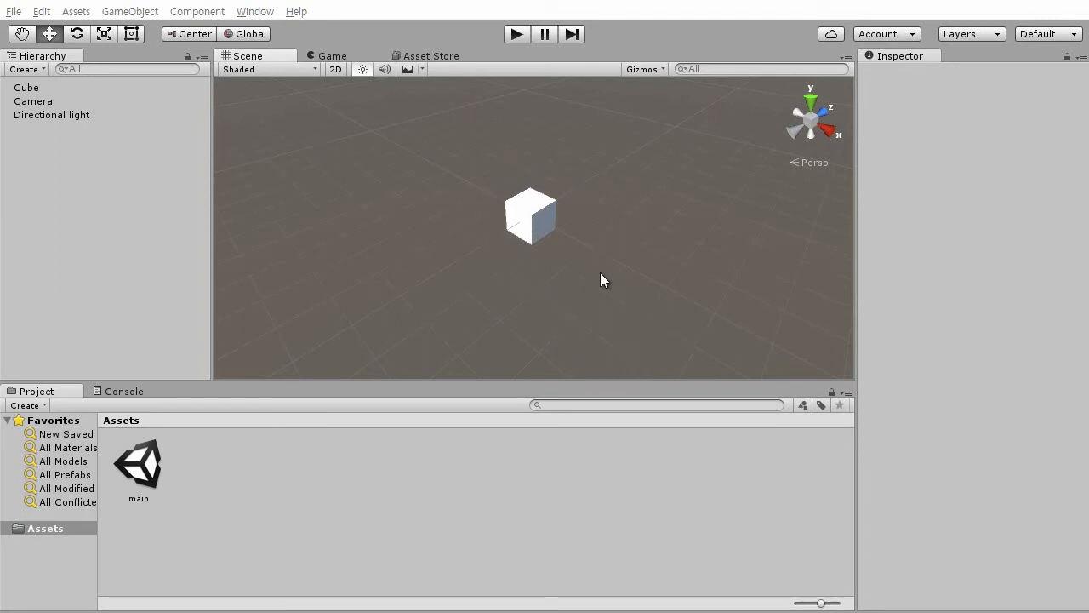
alt+right_drag(598, 253, 562, 235)
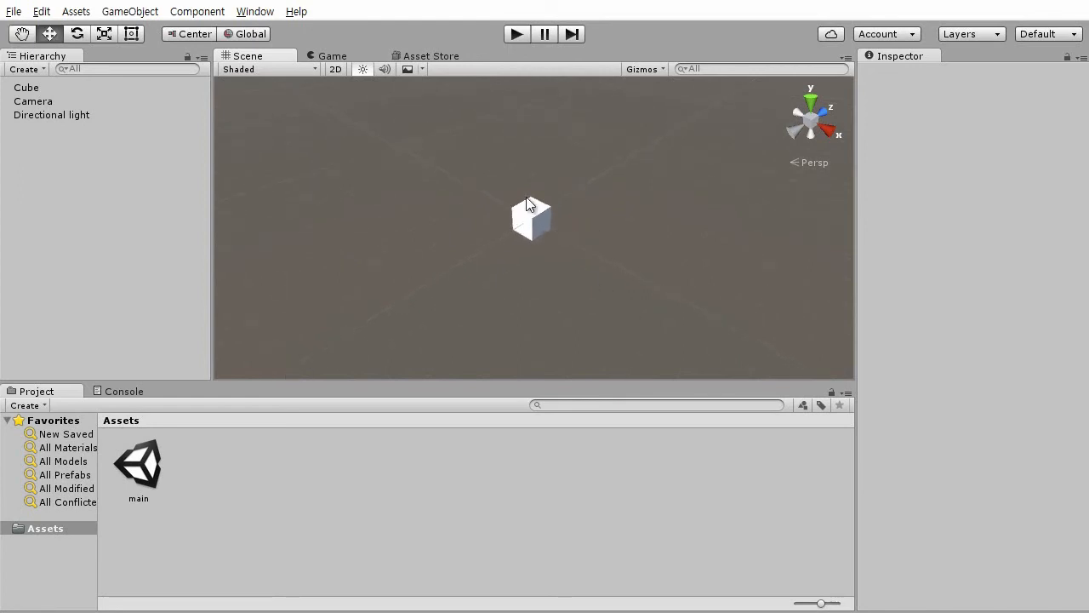
click(545, 228)
alt+drag(608, 281, 644, 365)
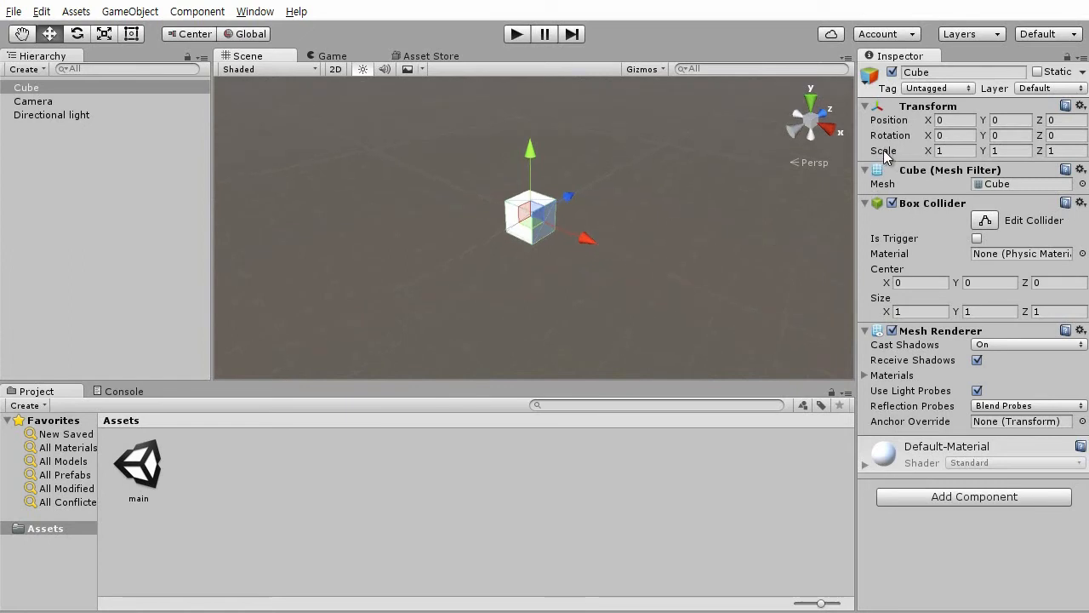
click(959, 151)
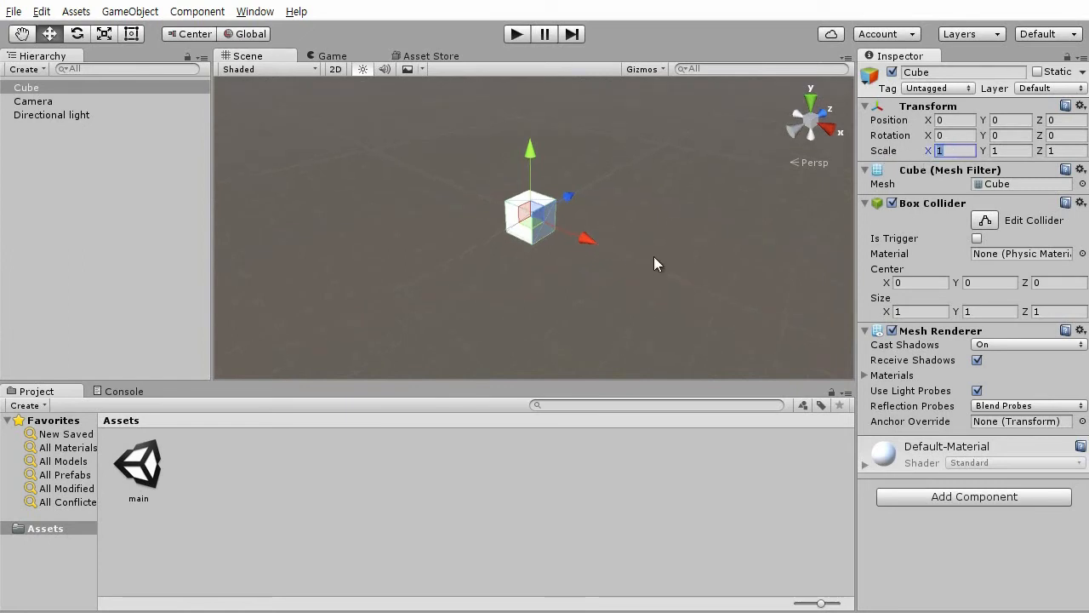
text(10)
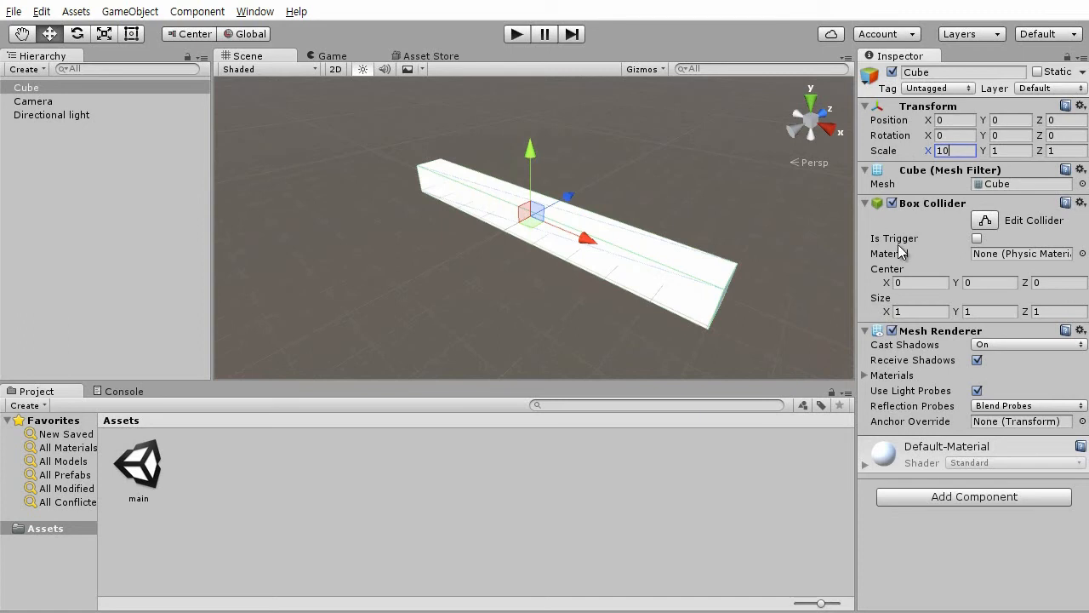
click(1062, 150)
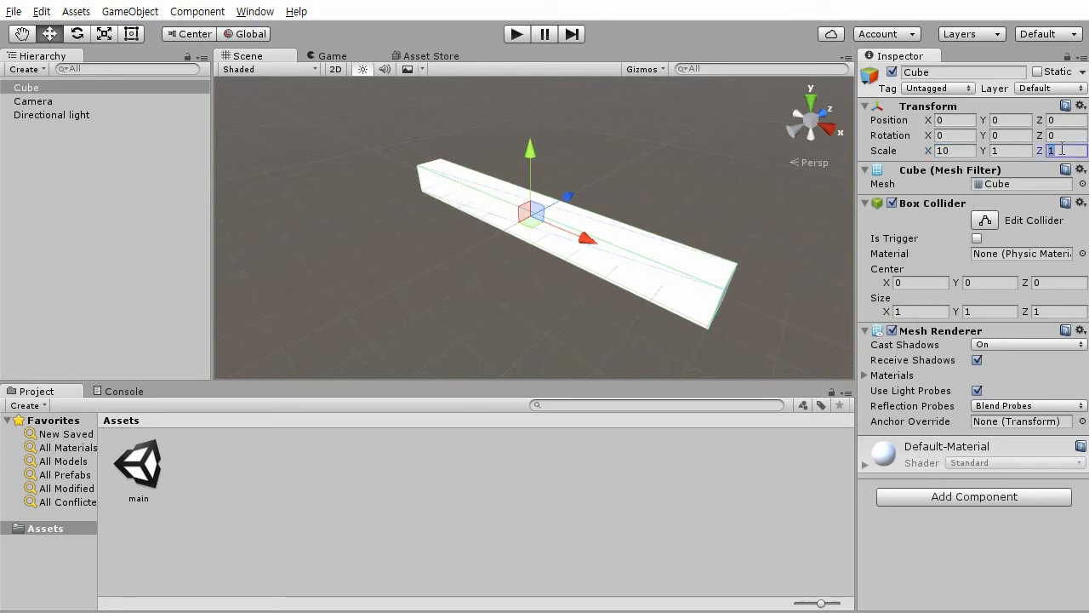
text(10)
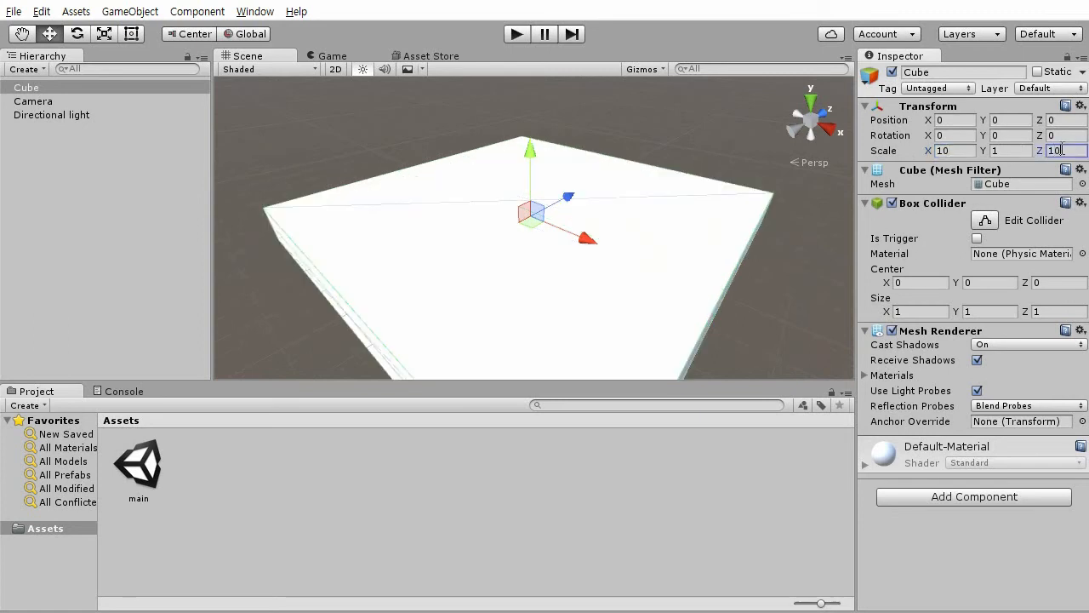
alt+drag(707, 338, 643, 318)
alt+right_drag(643, 318, 672, 264)
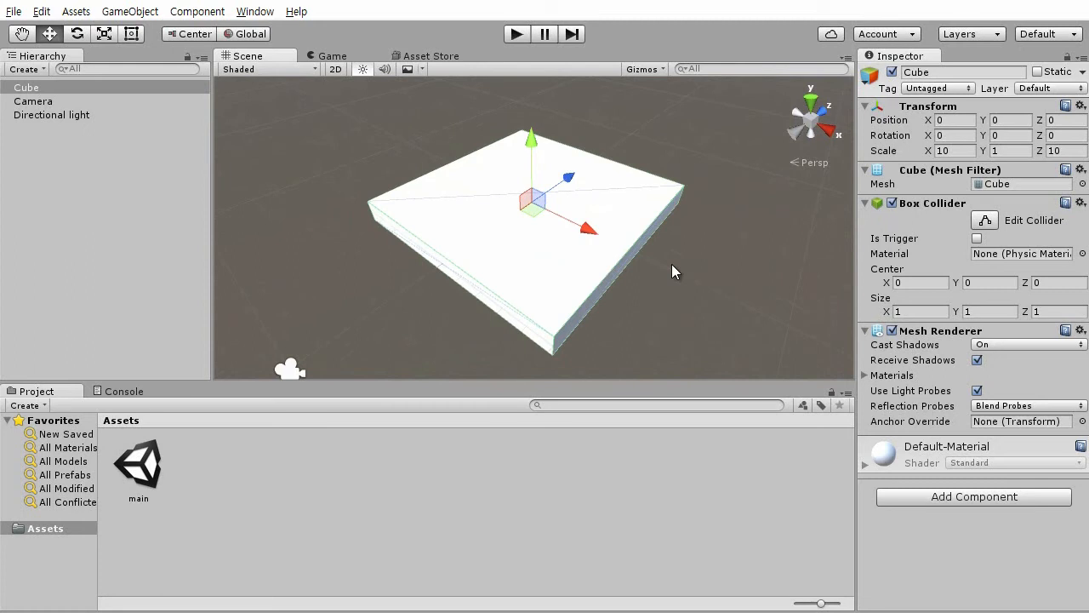
Create a material named cubeMaterial in the Assets folder and clear the selection.
click(408, 477)
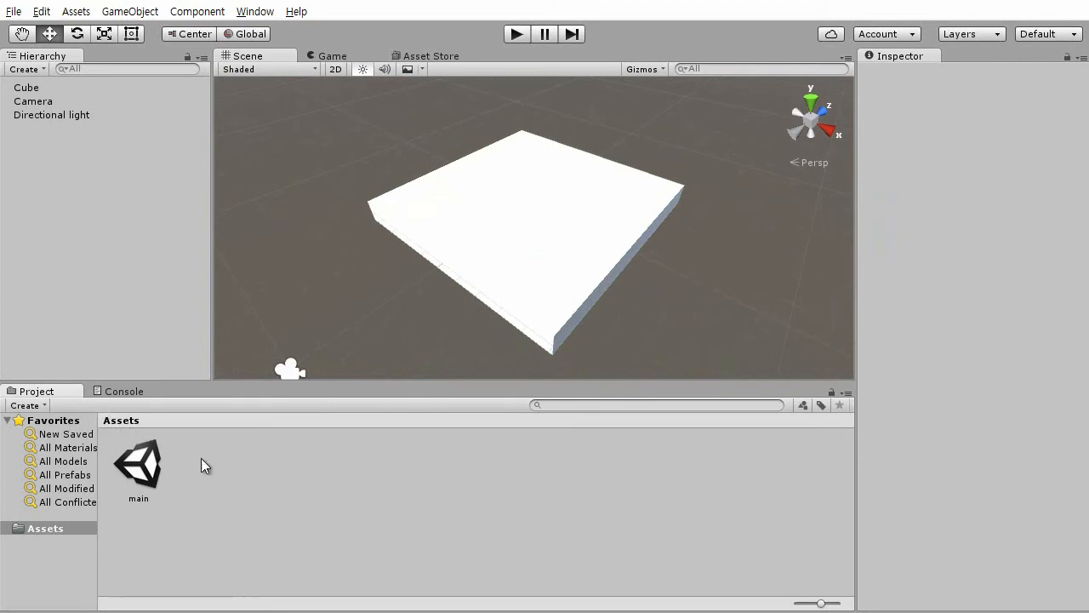
right_click(232, 473)
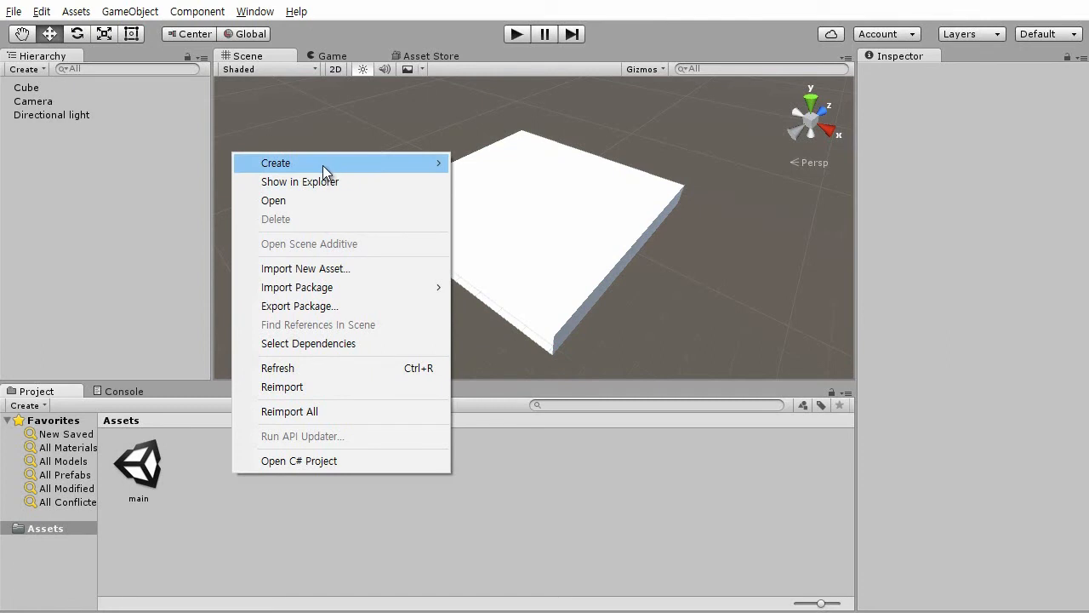
mouse_move(323, 164)
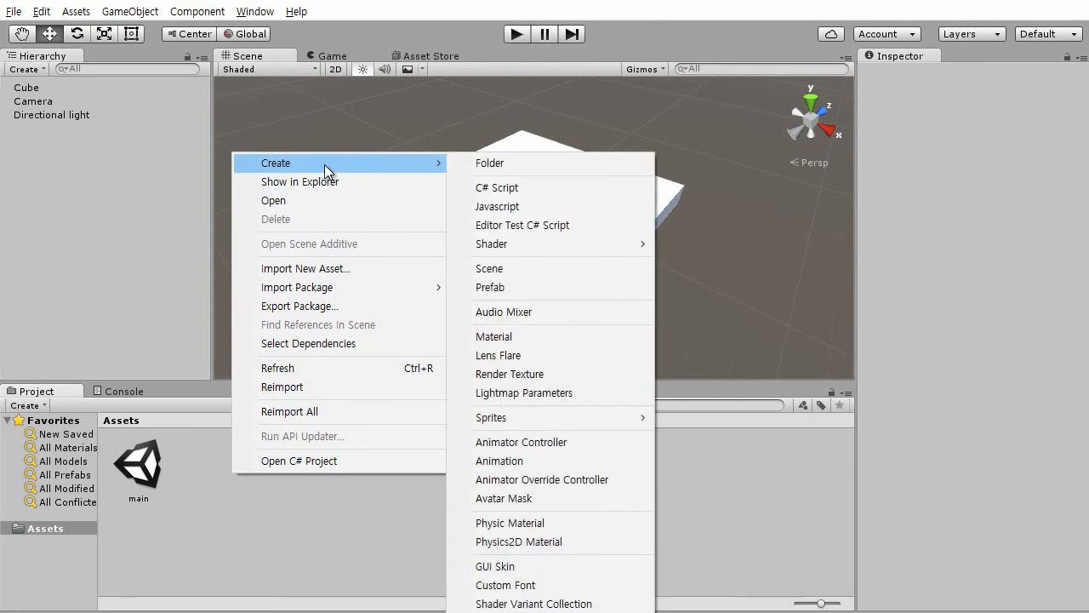
click(525, 338)
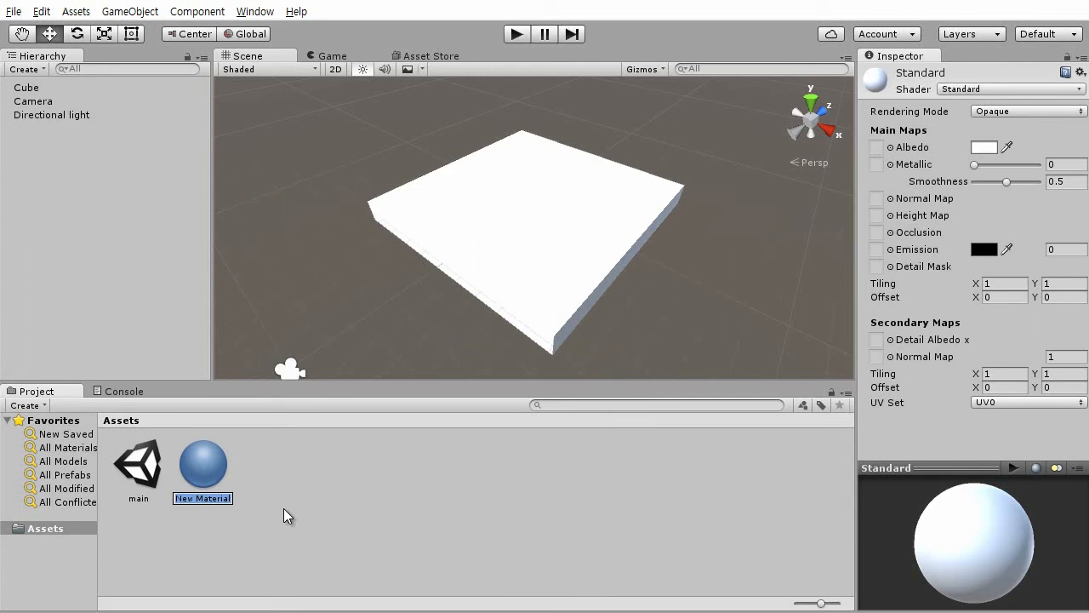
text(cubeMaterial)
key(Return)
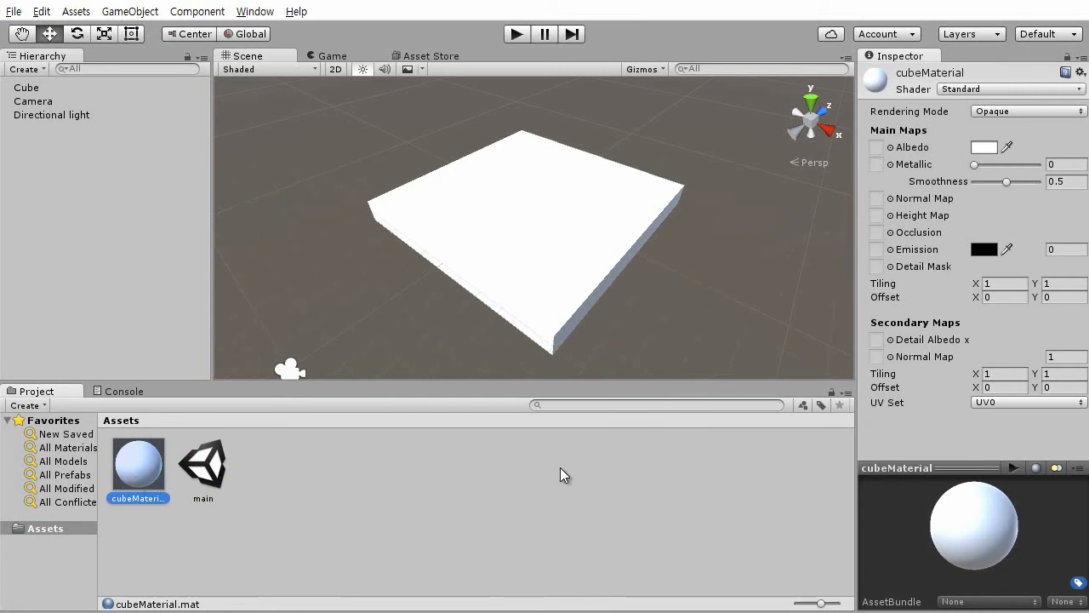
click(533, 473)
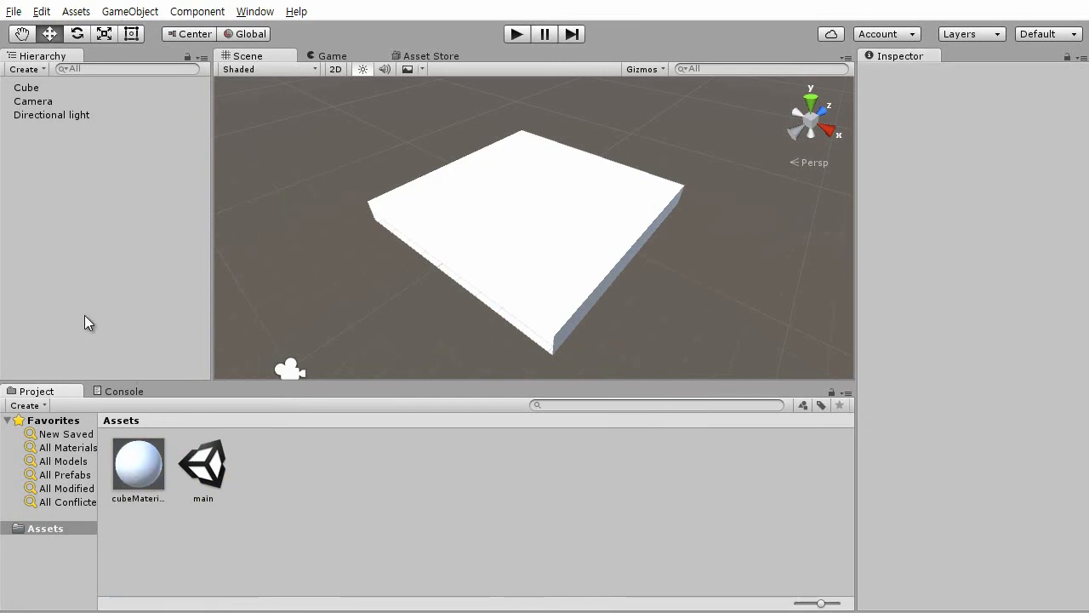
Assign cubeMaterial to the cube and expand the material's settings down to its Main Maps.
click(18, 89)
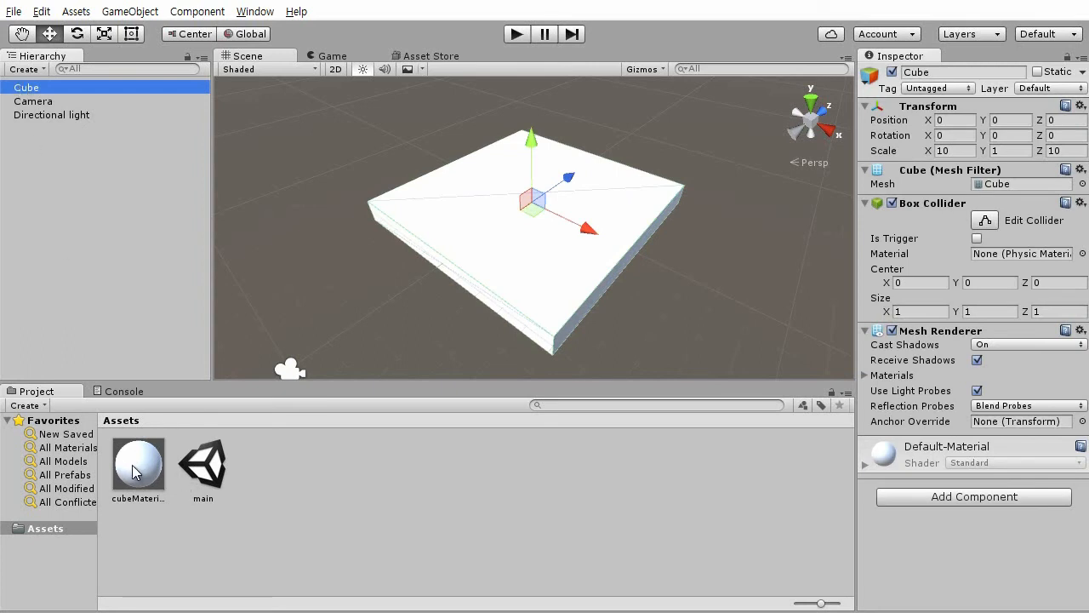
drag(132, 472, 907, 530)
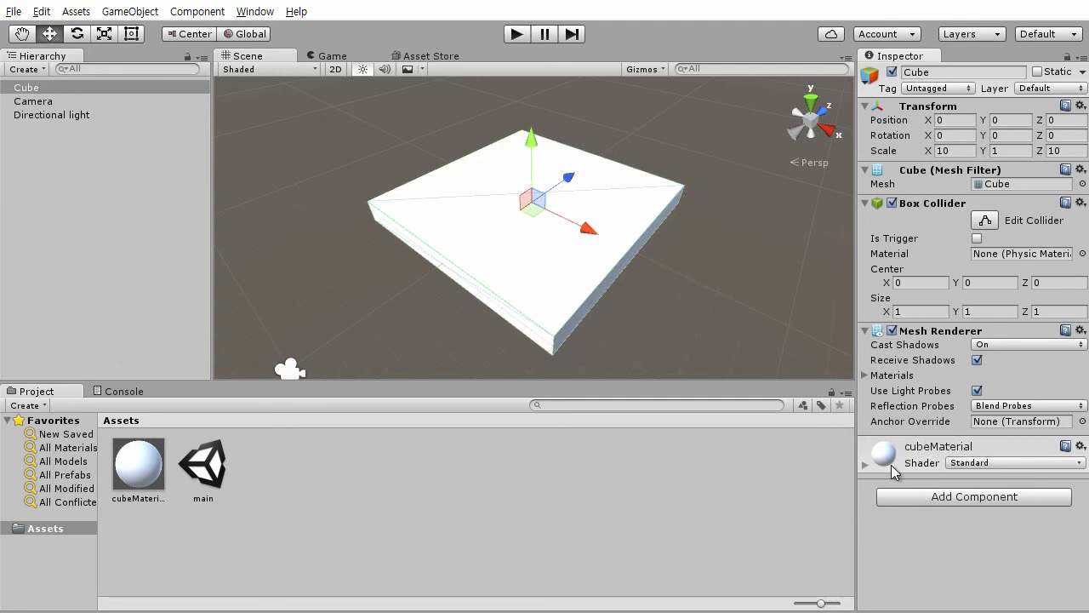
click(864, 468)
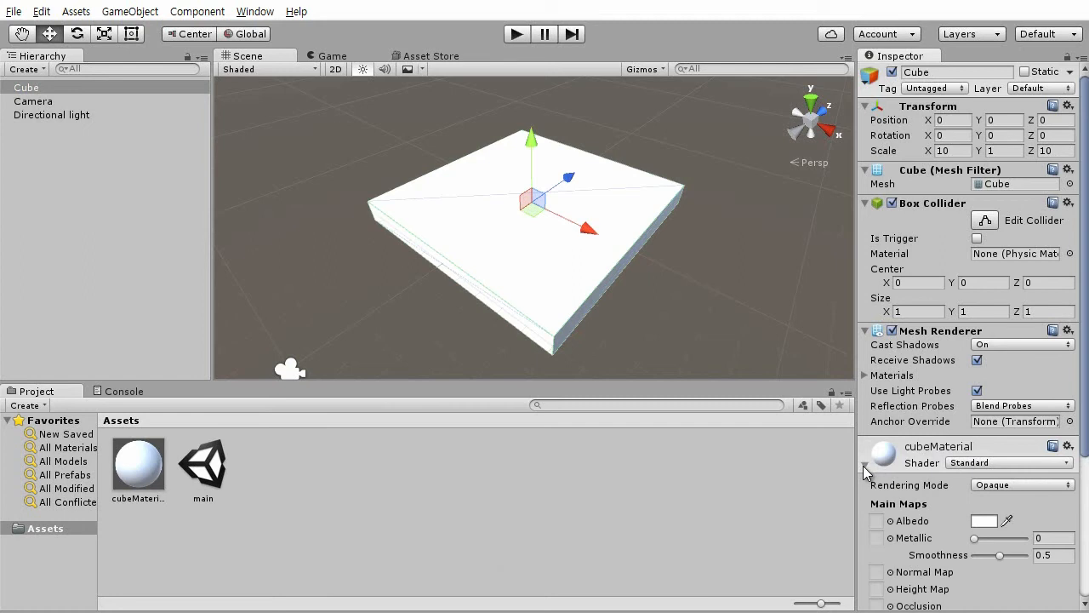
scroll(978, 430, down, 5)
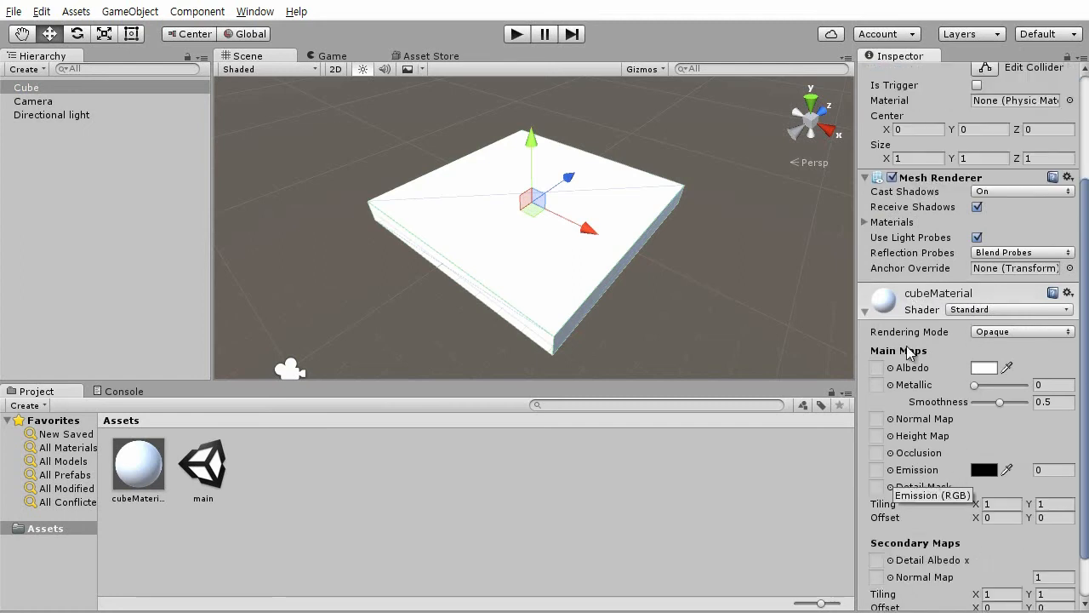
Try red, dark red and blue as cubeMaterial's albedo colour and return it to white.
scroll(987, 510, down, 2)
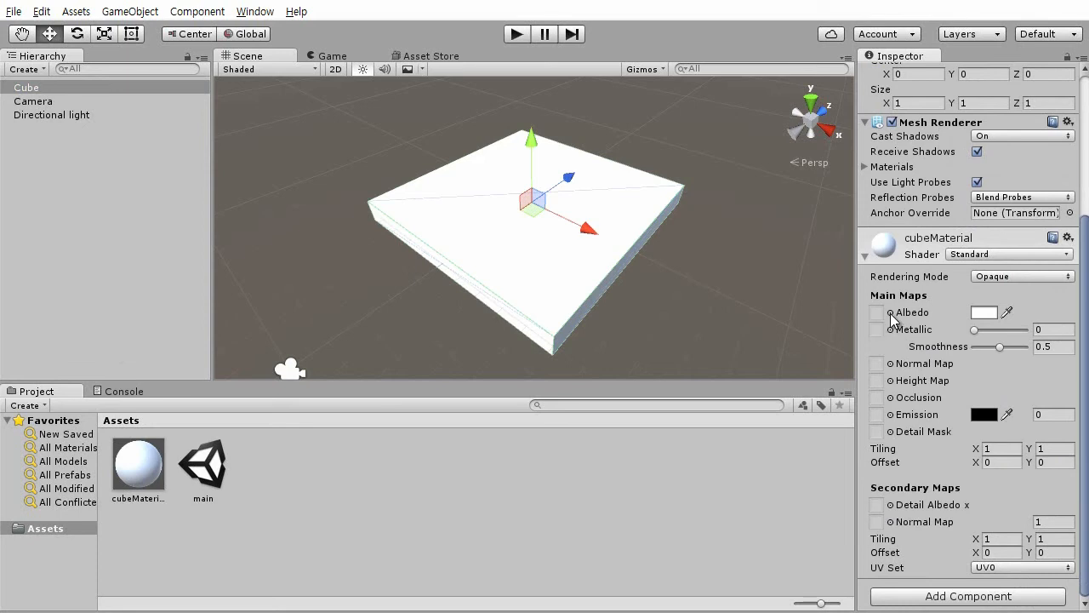
click(985, 313)
drag(824, 170, 888, 146)
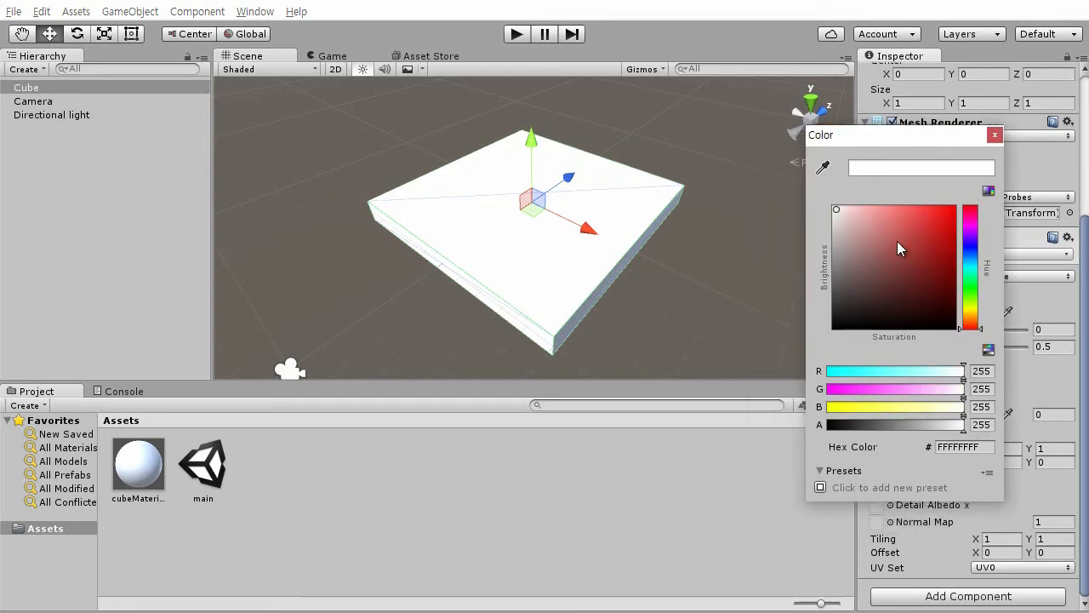
drag(892, 233, 963, 209)
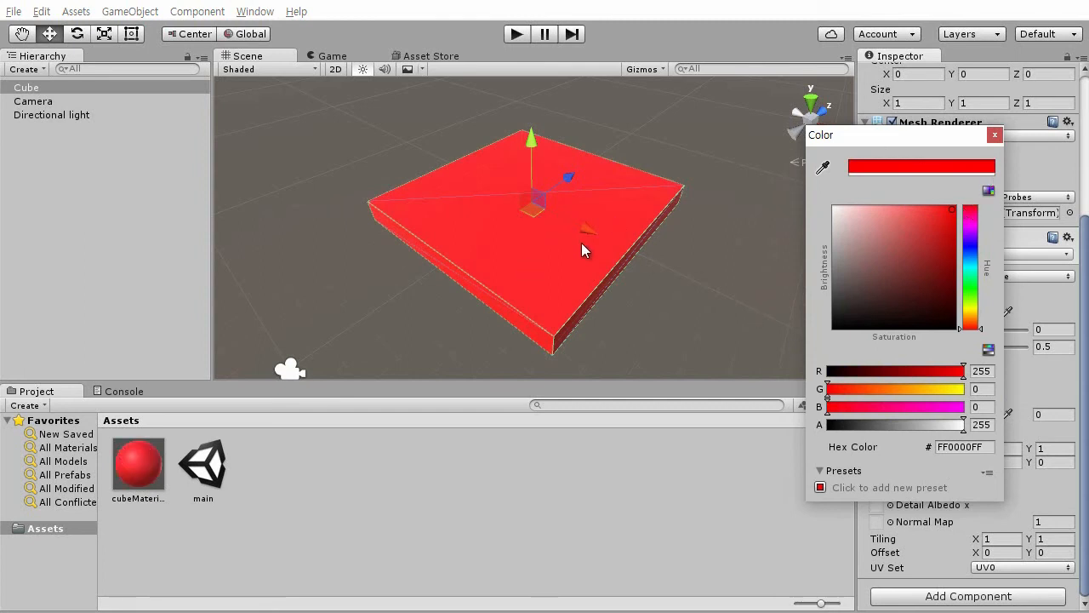
click(922, 265)
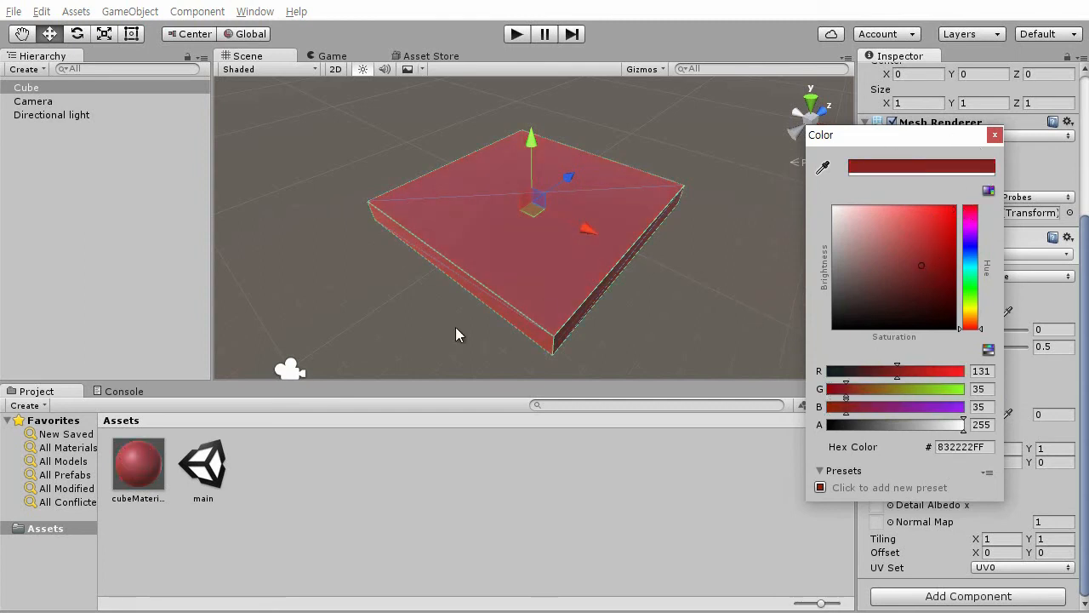
drag(983, 239, 979, 252)
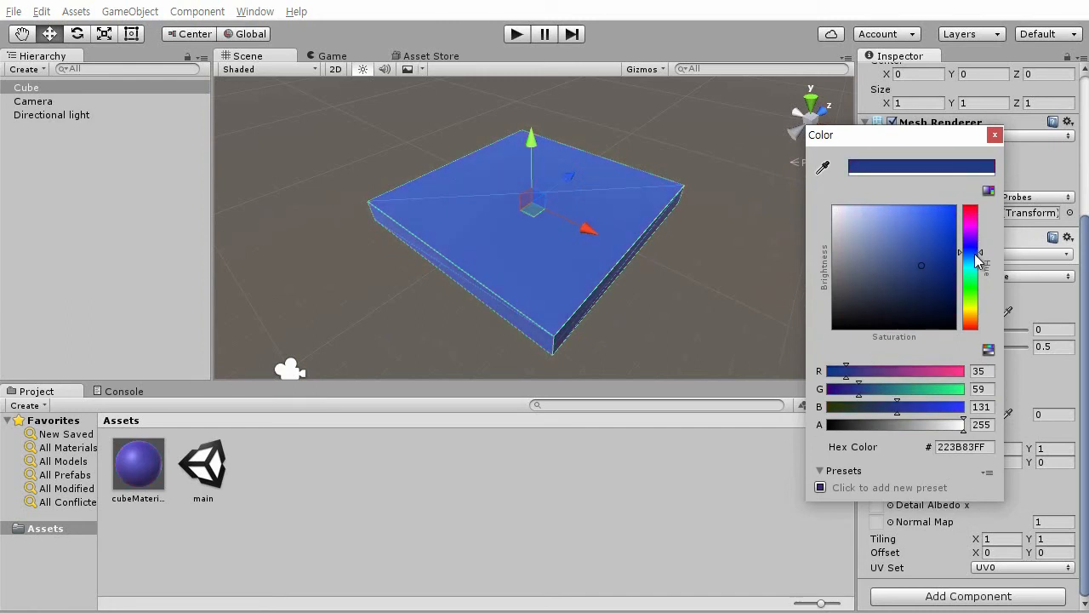
mouse_move(871, 277)
mouse_down()
mouse_move(863, 261)
mouse_move(818, 260)
mouse_up()
mouse_move(810, 241)
mouse_down()
mouse_move(797, 268)
mouse_move(866, 262)
mouse_move(899, 206)
mouse_move(872, 202)
mouse_move(948, 206)
mouse_move(866, 197)
mouse_move(910, 206)
mouse_move(931, 282)
mouse_move(885, 218)
mouse_move(876, 309)
mouse_move(919, 286)
mouse_move(914, 274)
mouse_move(970, 226)
mouse_up()
mouse_move(914, 269)
mouse_down()
mouse_move(911, 234)
mouse_move(929, 218)
mouse_move(844, 235)
mouse_move(896, 237)
mouse_move(880, 252)
mouse_move(876, 233)
mouse_move(789, 183)
mouse_move(658, 179)
mouse_up()
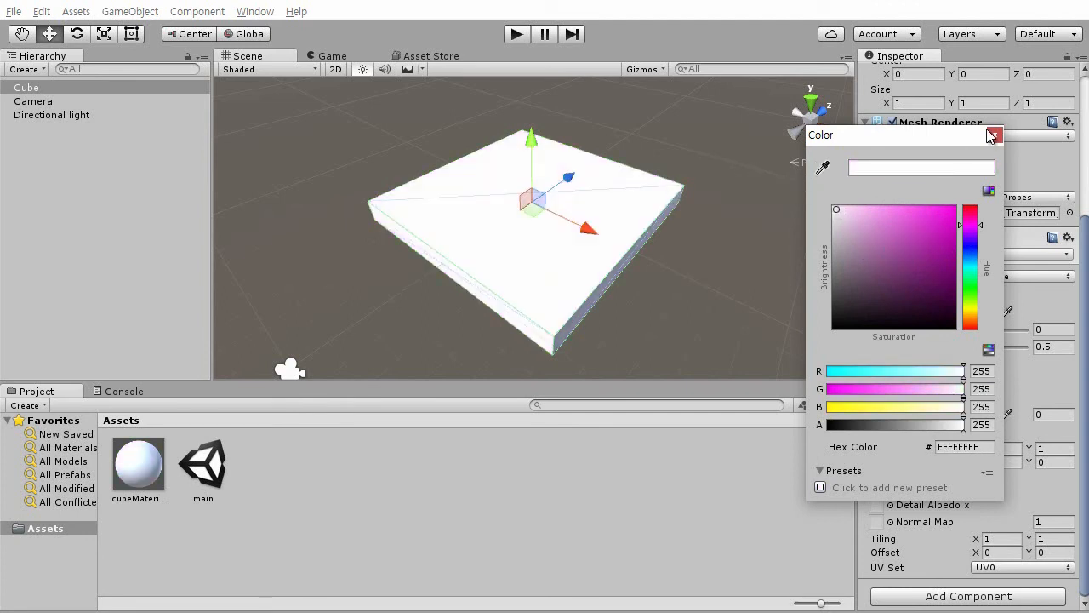
click(994, 136)
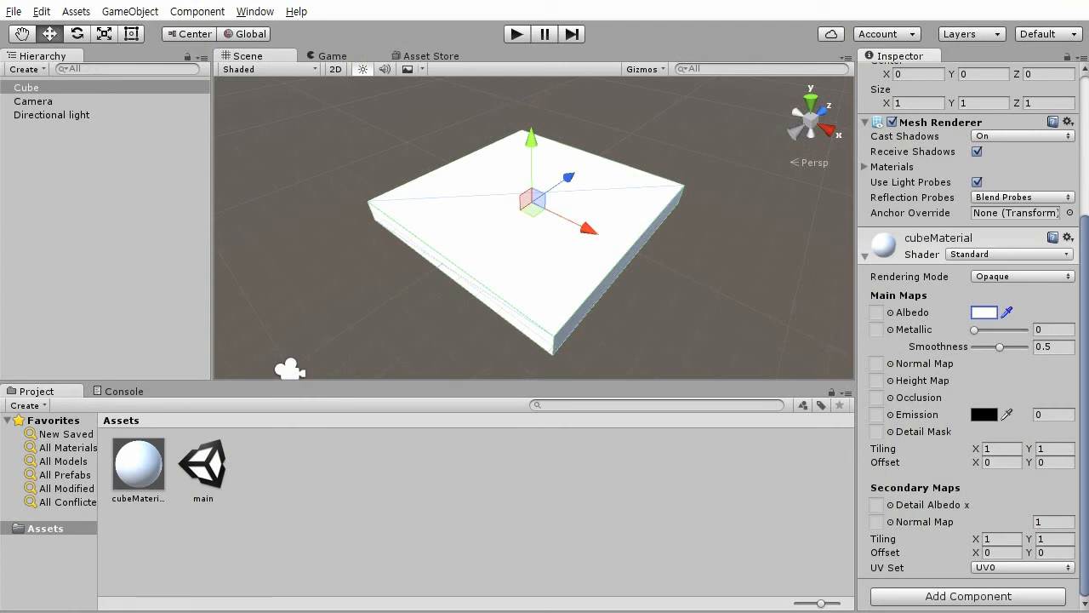
Import the ground-grass texture into the Assets folder and assign it as cubeMaterial's Albedo map.
drag(1088, 389, 354, 447)
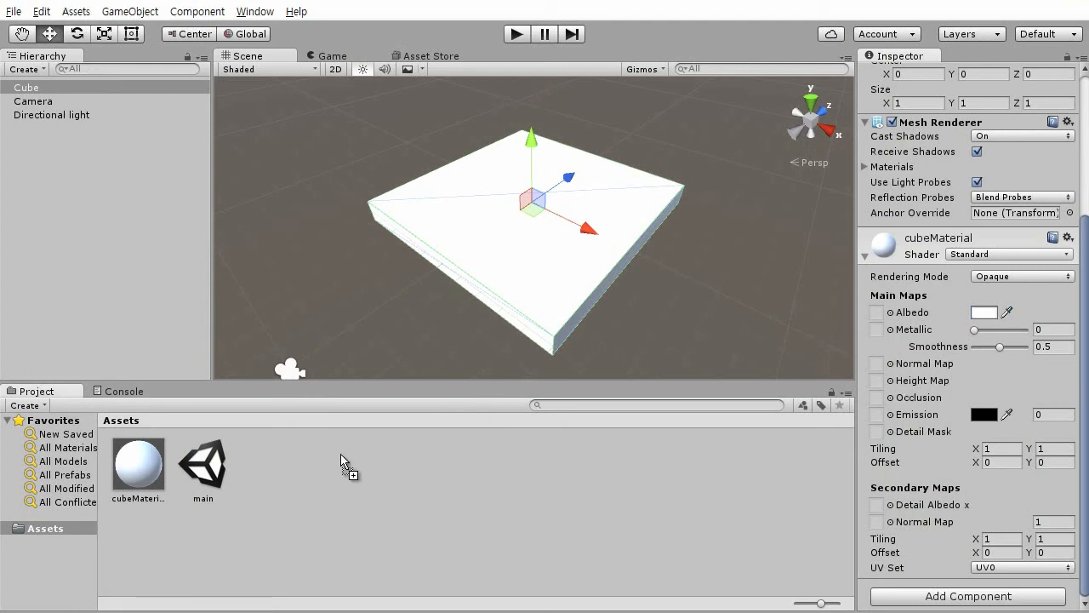
drag(302, 476, 303, 475)
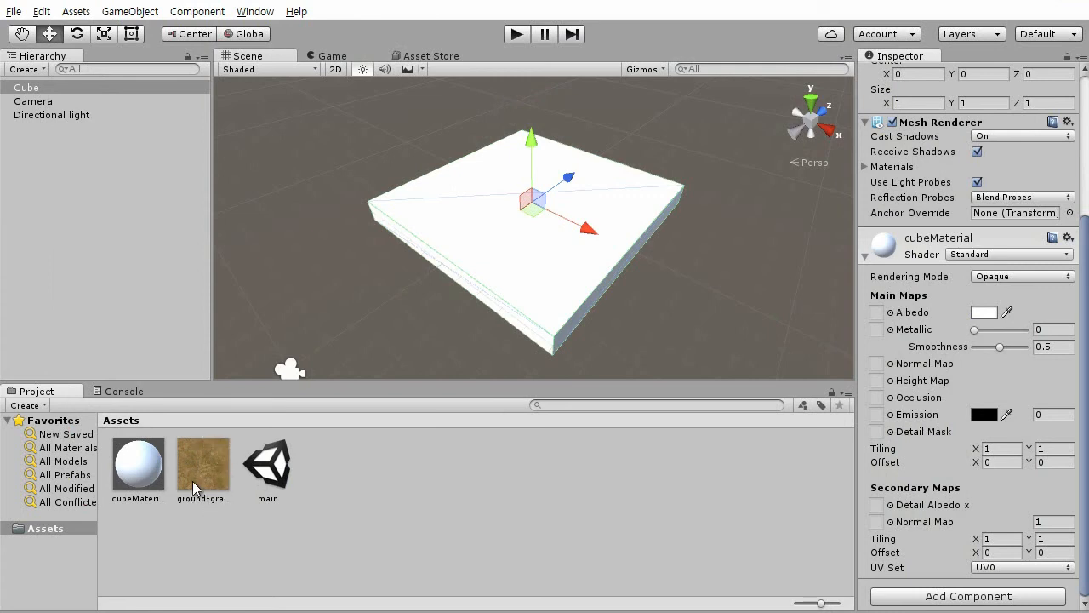
click(129, 476)
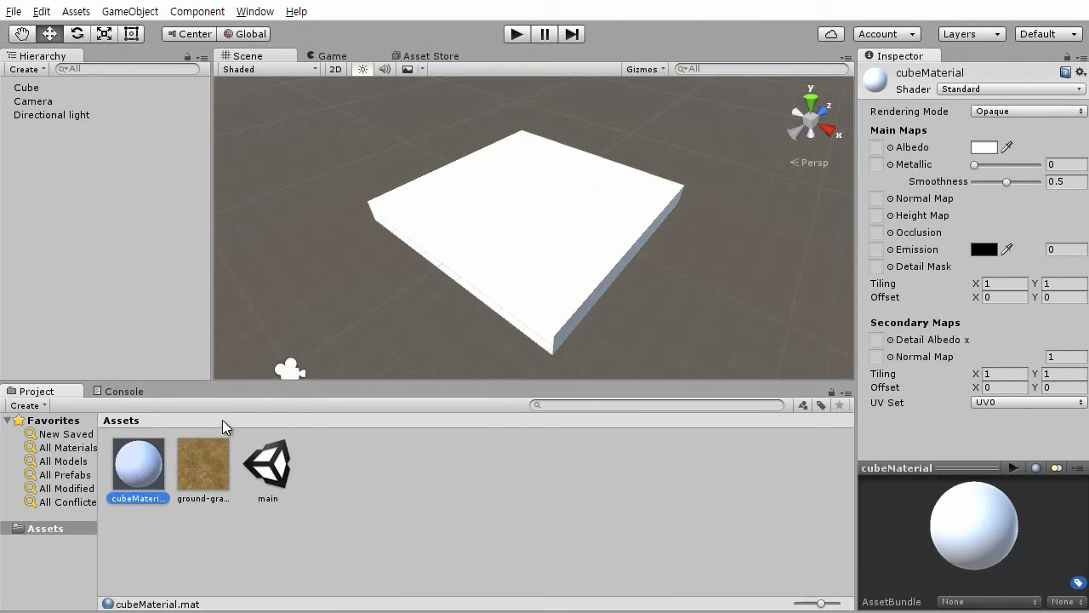
drag(196, 465, 879, 147)
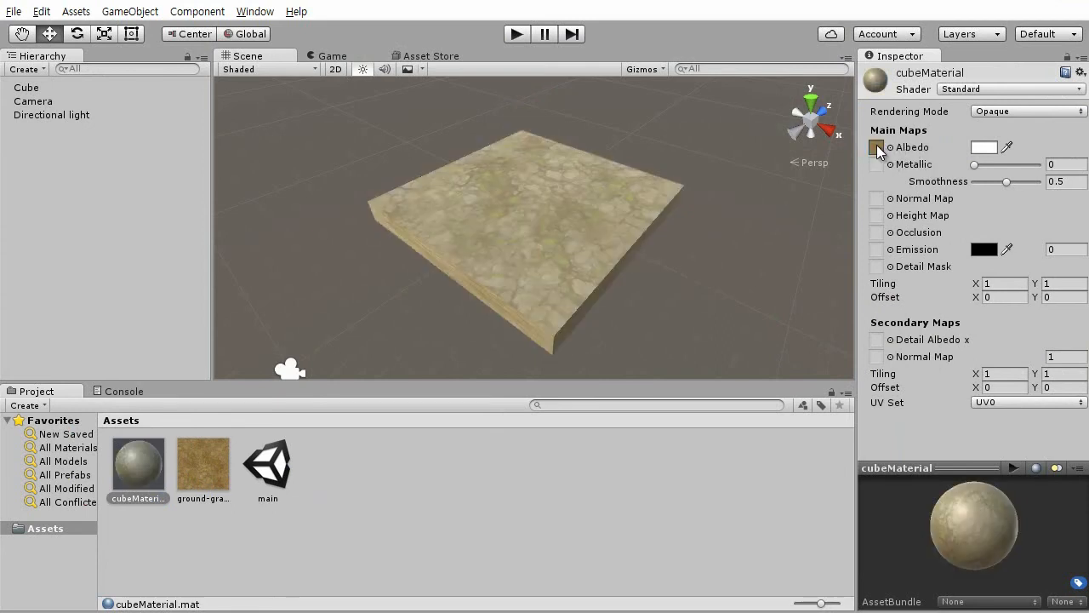
Examine the textured slab from several angles, along with the scene objects and the ground-grass texture's import settings.
alt+drag(596, 251, 616, 228)
alt+right_drag(612, 227, 651, 336)
alt+drag(651, 337, 396, 122)
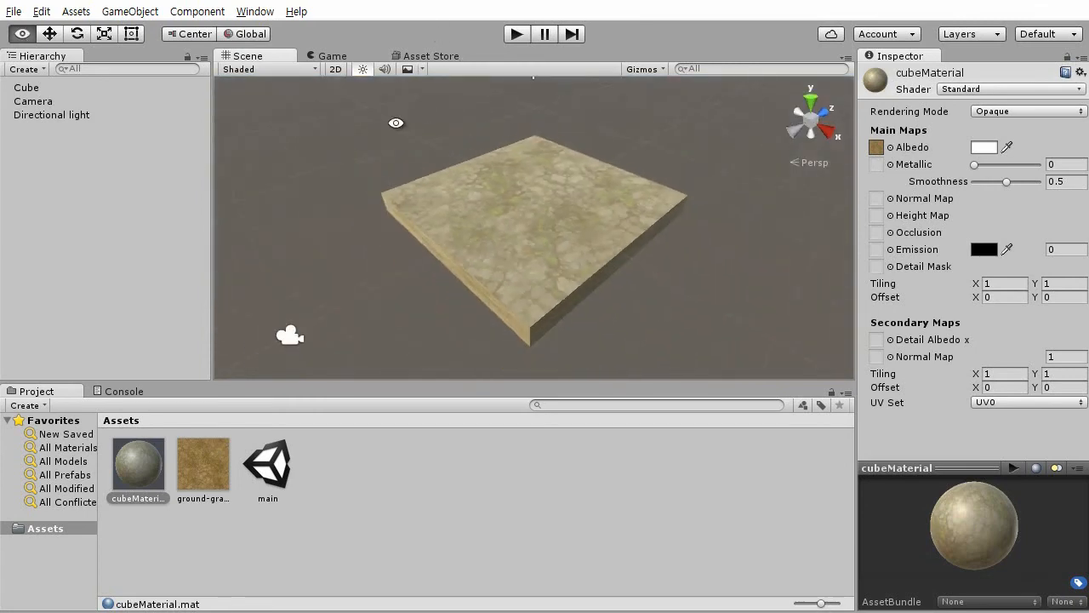
click(25, 88)
click(34, 102)
click(44, 114)
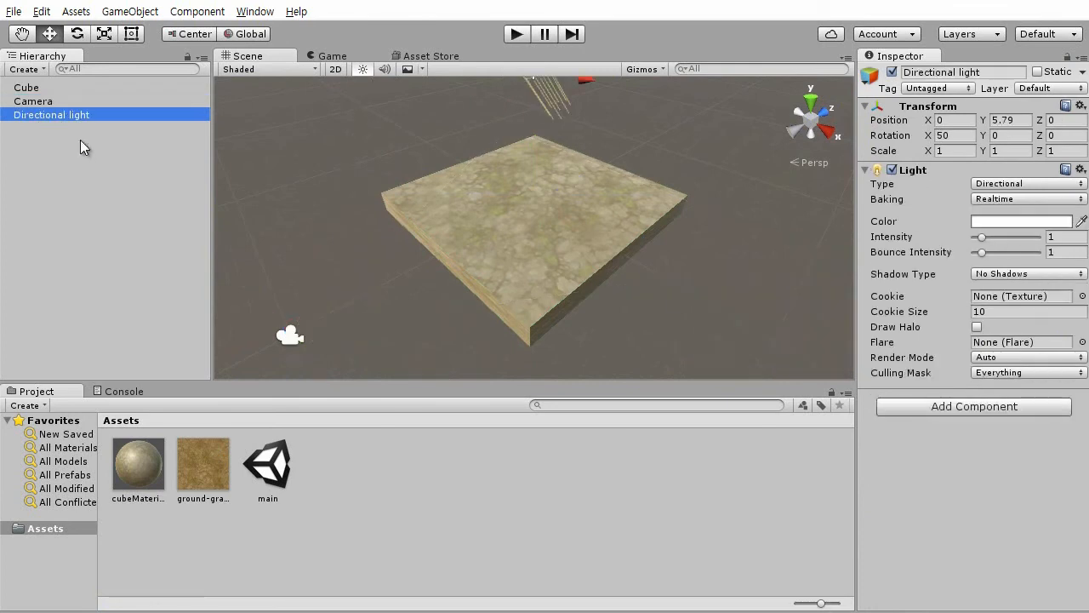
alt+drag(593, 270, 443, 301)
click(203, 472)
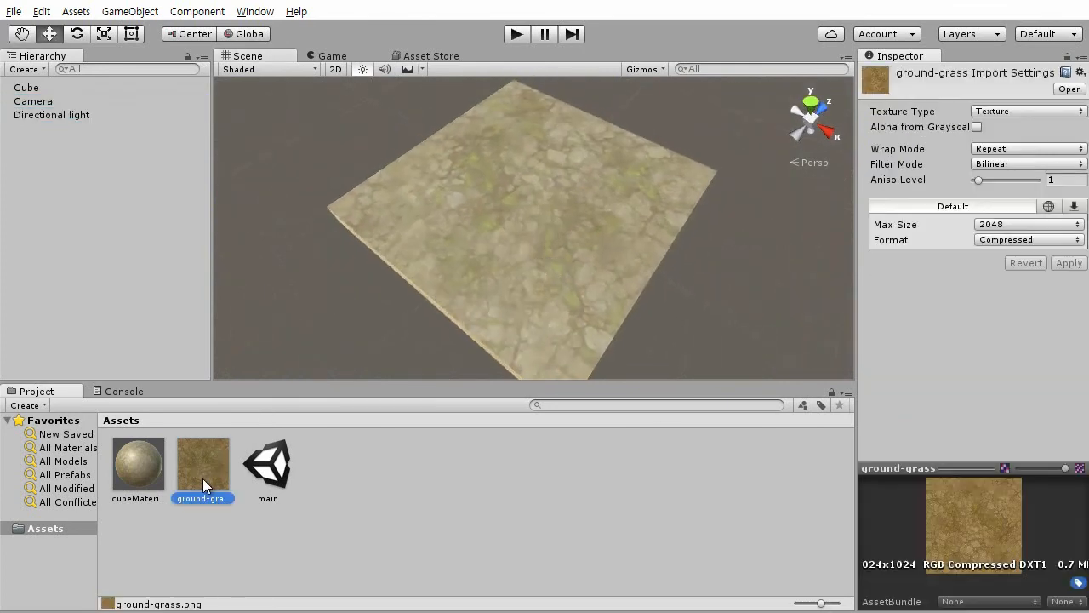
click(325, 481)
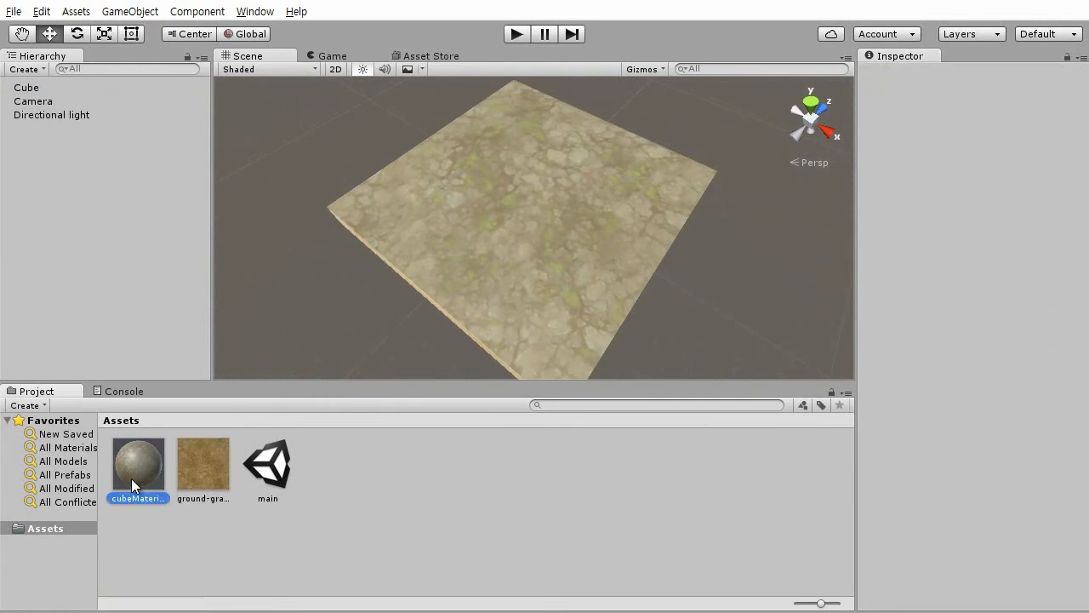
alt+drag(627, 202, 625, 142)
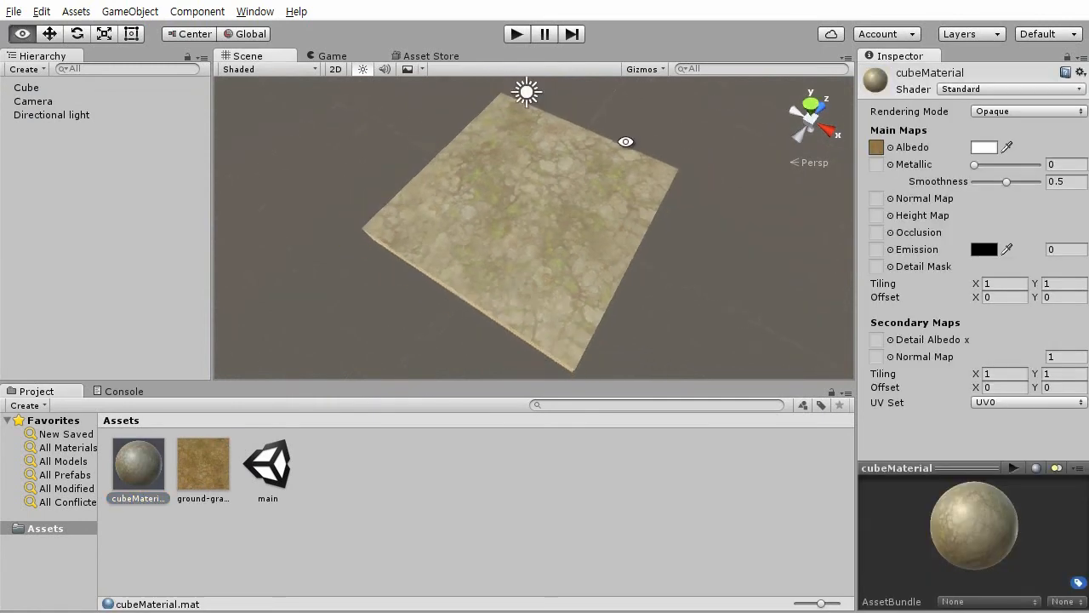
alt+drag(544, 197, 497, 158)
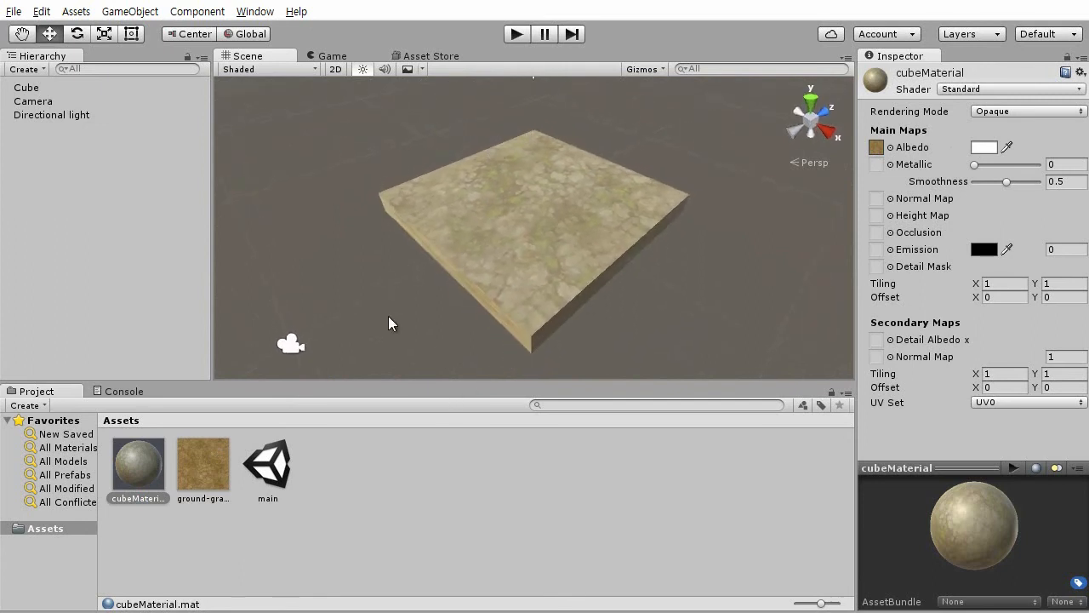
alt+right_drag(483, 288, 462, 189)
alt+drag(462, 189, 445, 175)
alt+drag(457, 236, 444, 218)
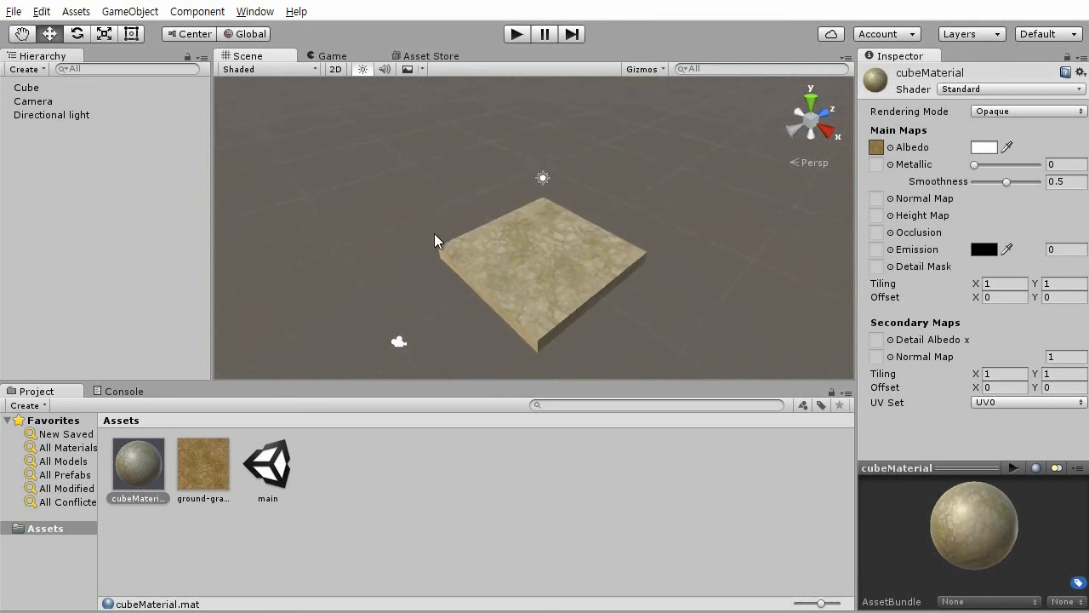
Add a second cube and move it above the slab to about Y 3.9 and Z -0.21.
click(128, 11)
mouse_move(169, 67)
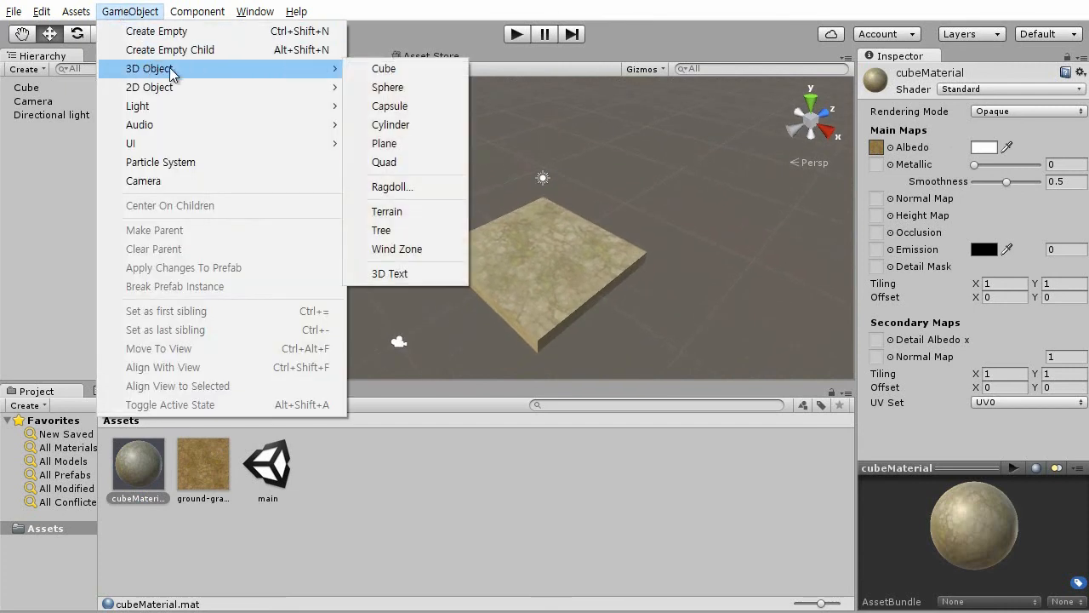
click(398, 68)
alt+drag(453, 242, 427, 206)
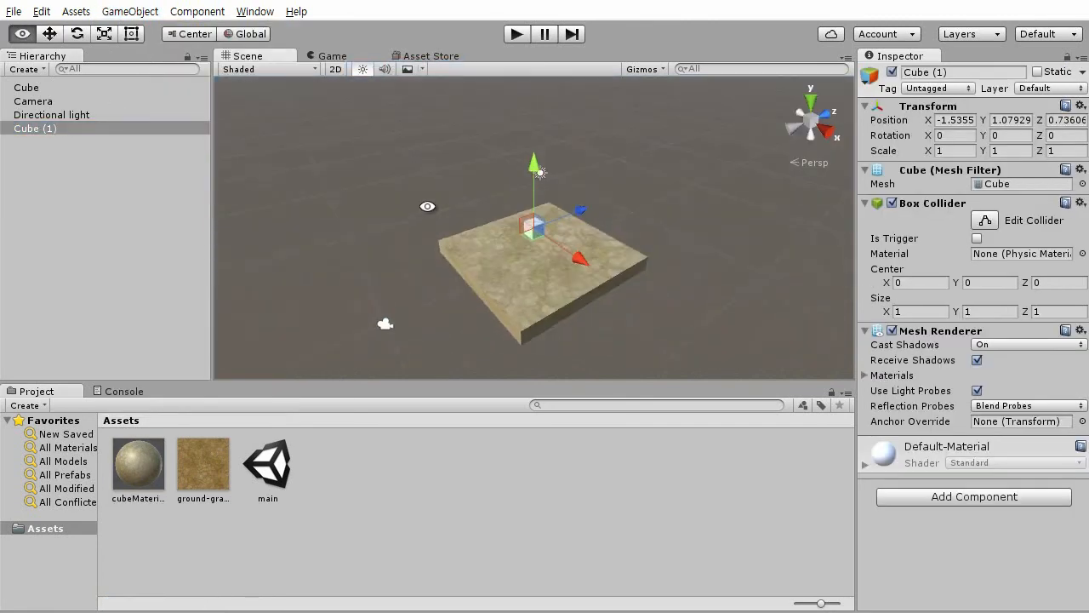
alt+right_drag(427, 206, 547, 355)
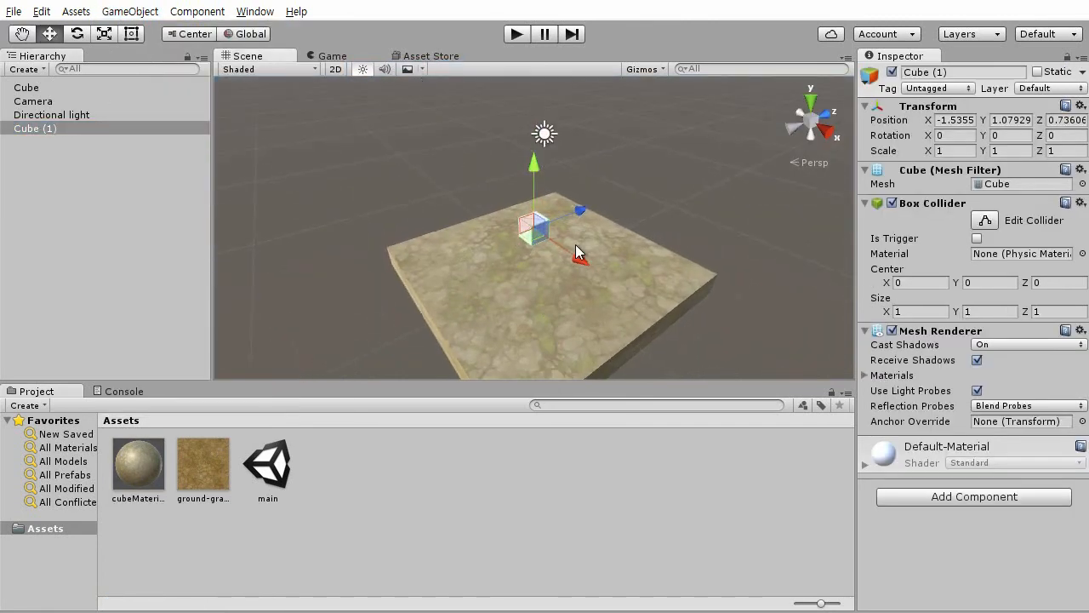
mouse_move(536, 164)
mouse_down()
mouse_move(535, 100)
mouse_move(535, 117)
mouse_move(593, 164)
mouse_move(576, 165)
mouse_move(615, 299)
mouse_move(529, 166)
mouse_up()
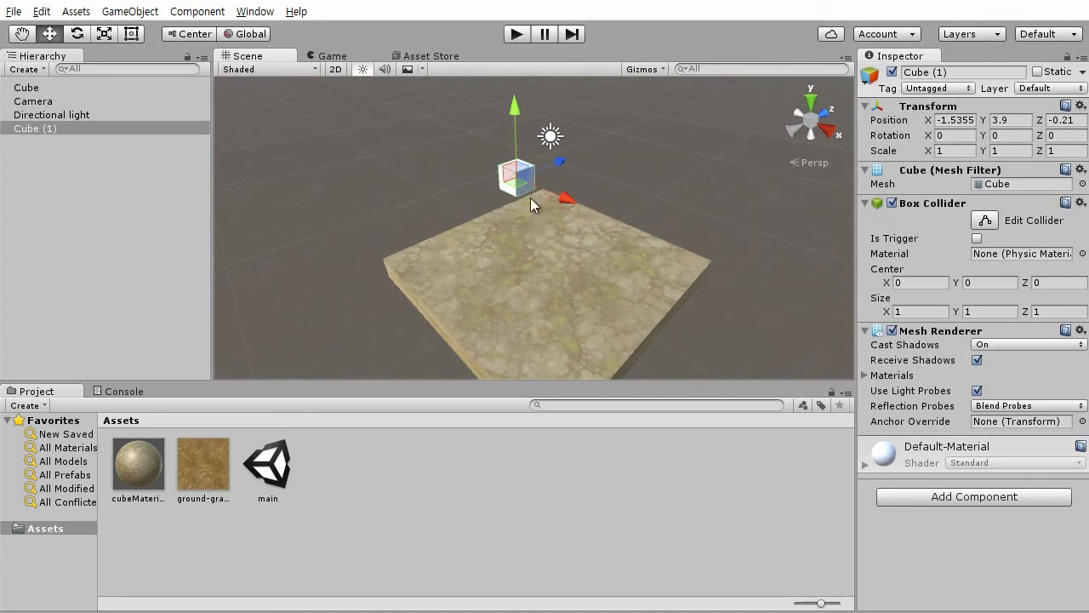
Rename the small cube above the slab as player.
click(487, 505)
right_click(423, 491)
click(46, 309)
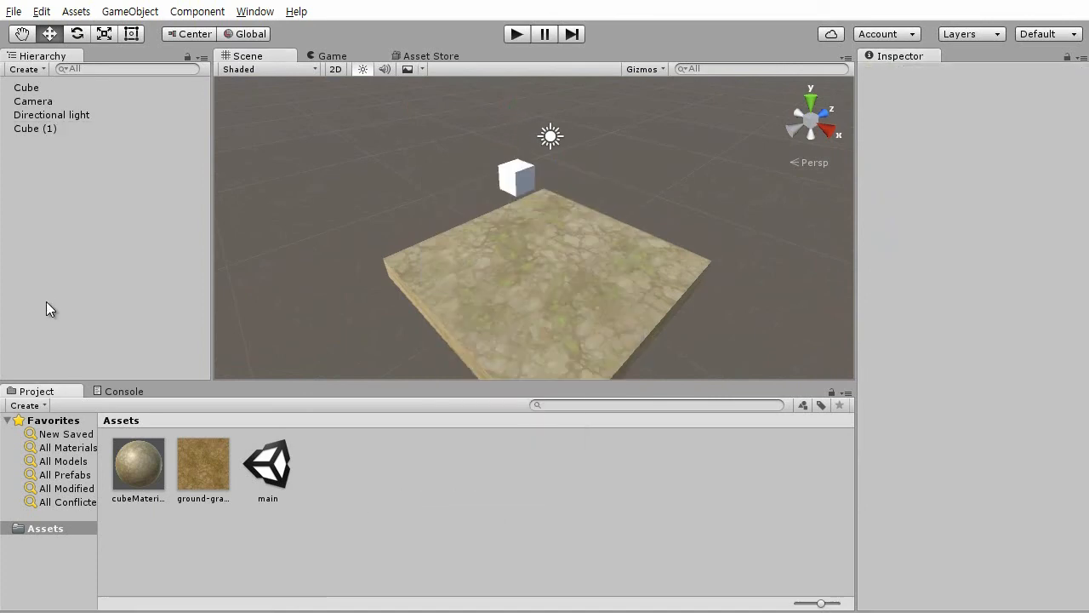
click(34, 128)
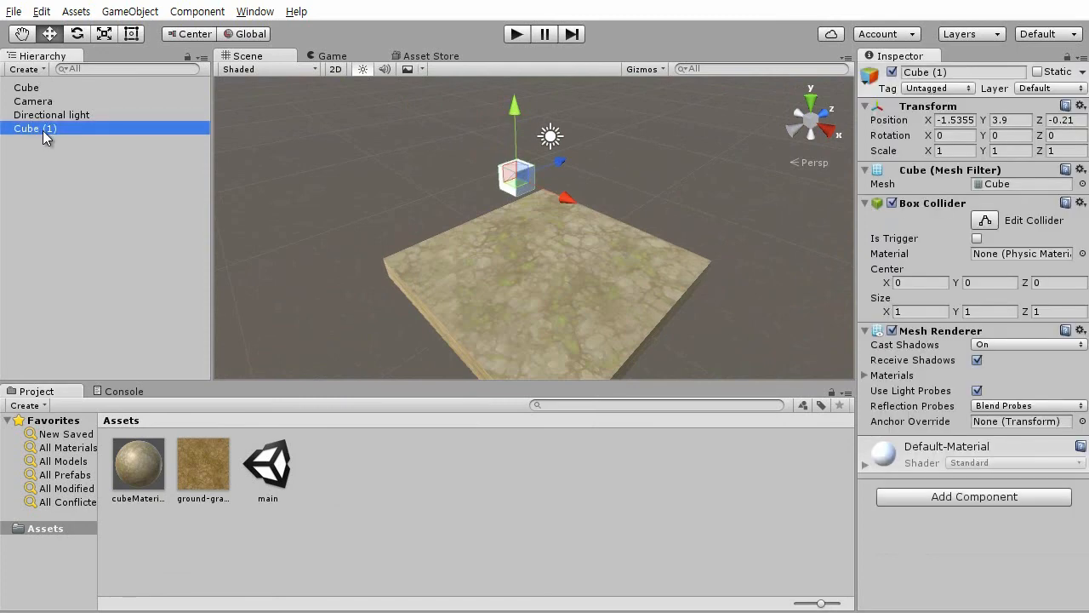
click(43, 130)
text(player)
key(Return)
click(36, 156)
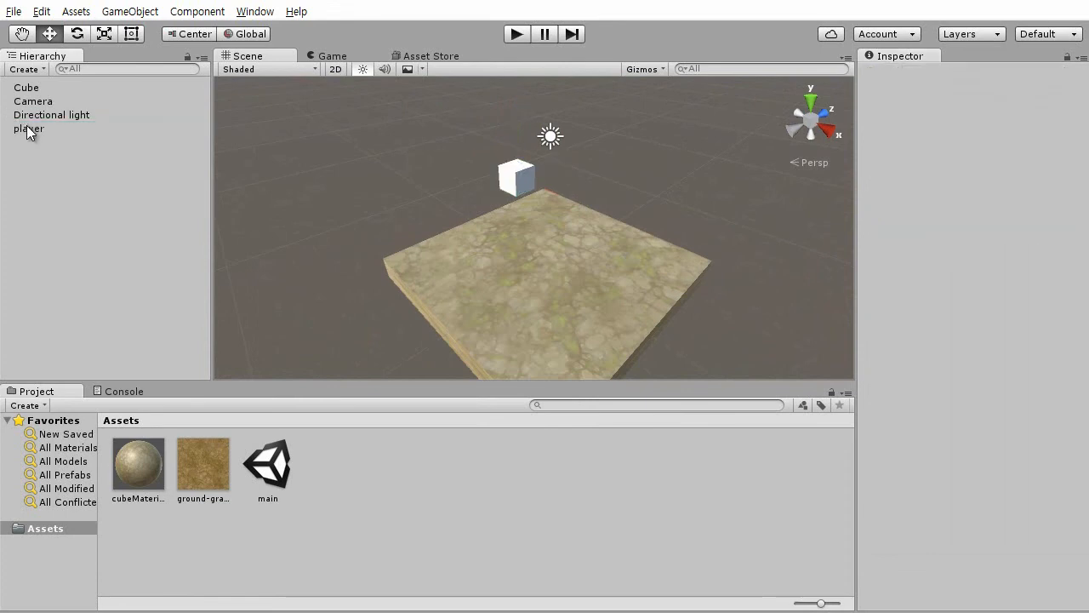
click(28, 129)
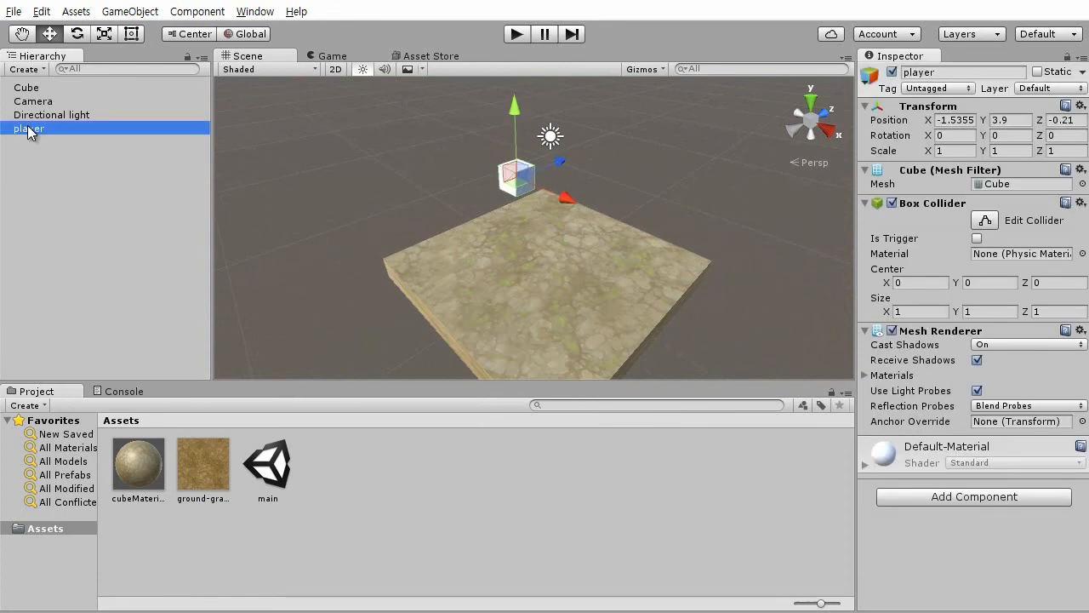
click(28, 128)
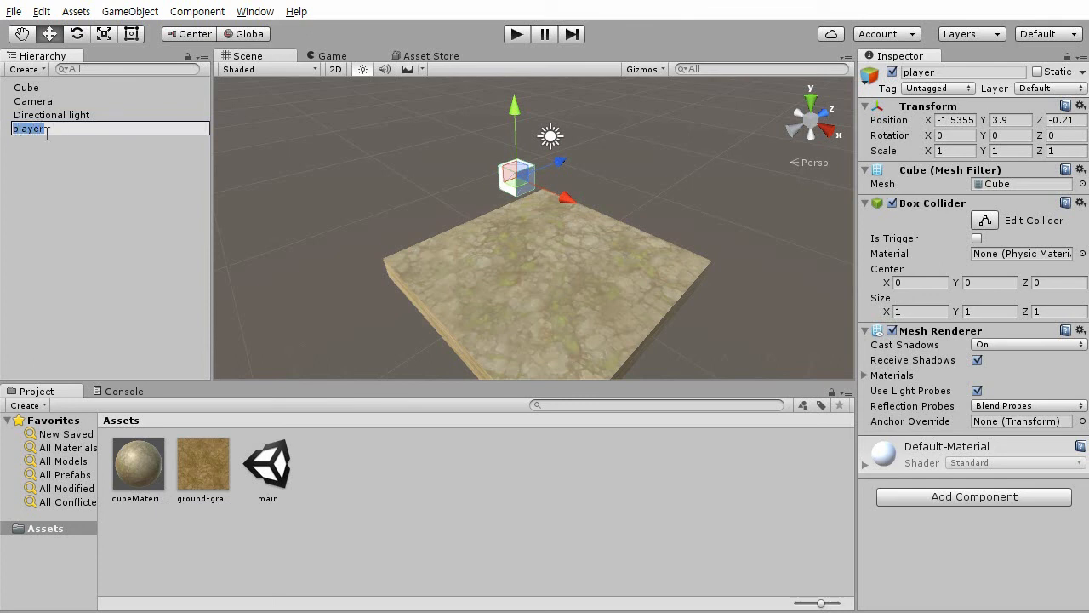
click(66, 212)
Rename the textured slab as ground and clear the selection.
click(510, 315)
alt+drag(528, 280, 471, 259)
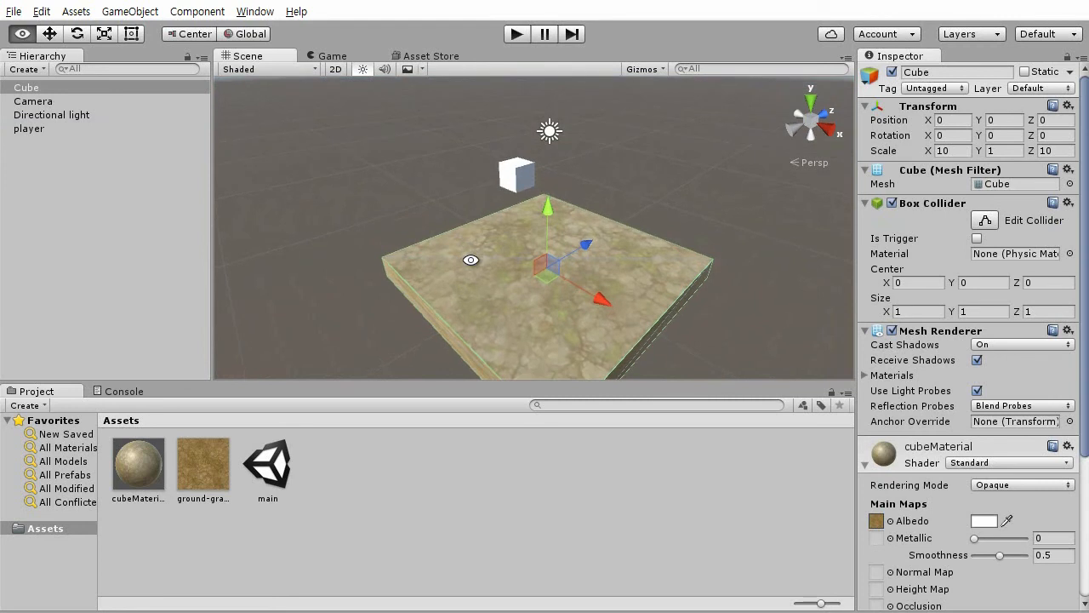
click(29, 92)
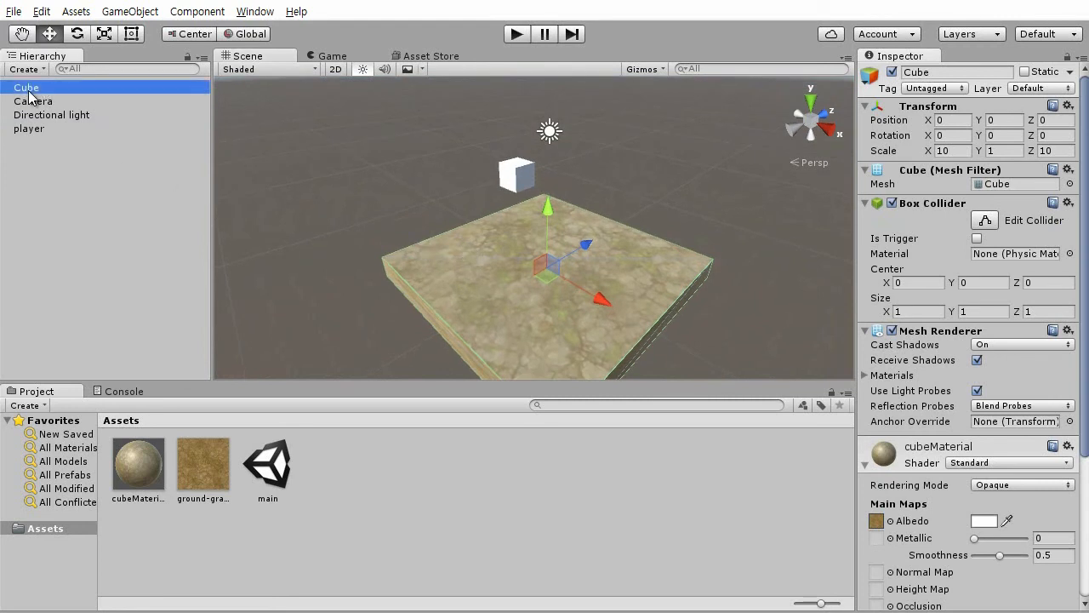
click(34, 90)
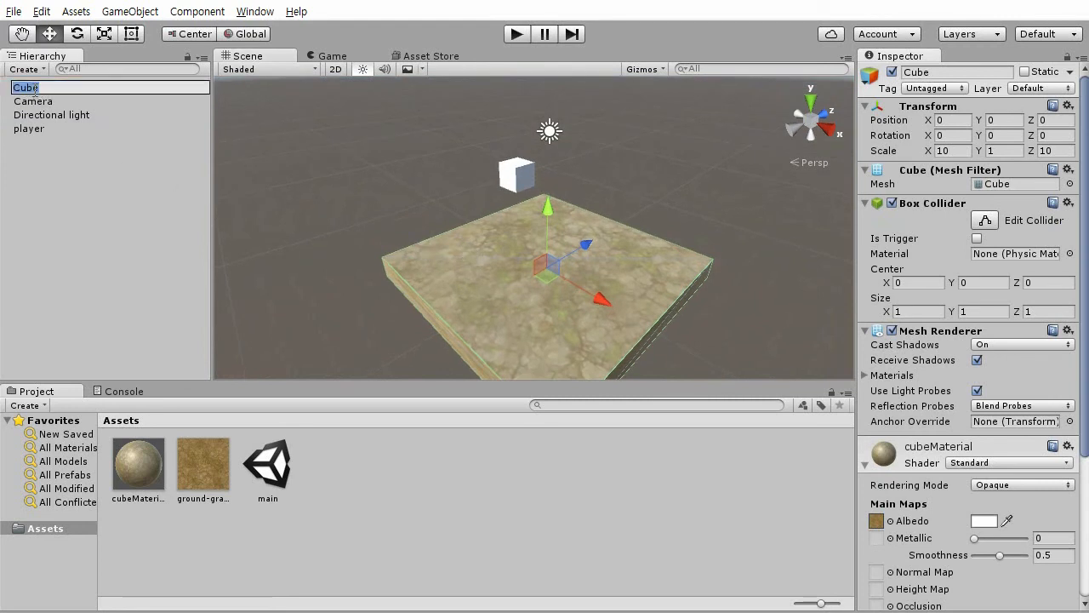
text(ground)
key(Return)
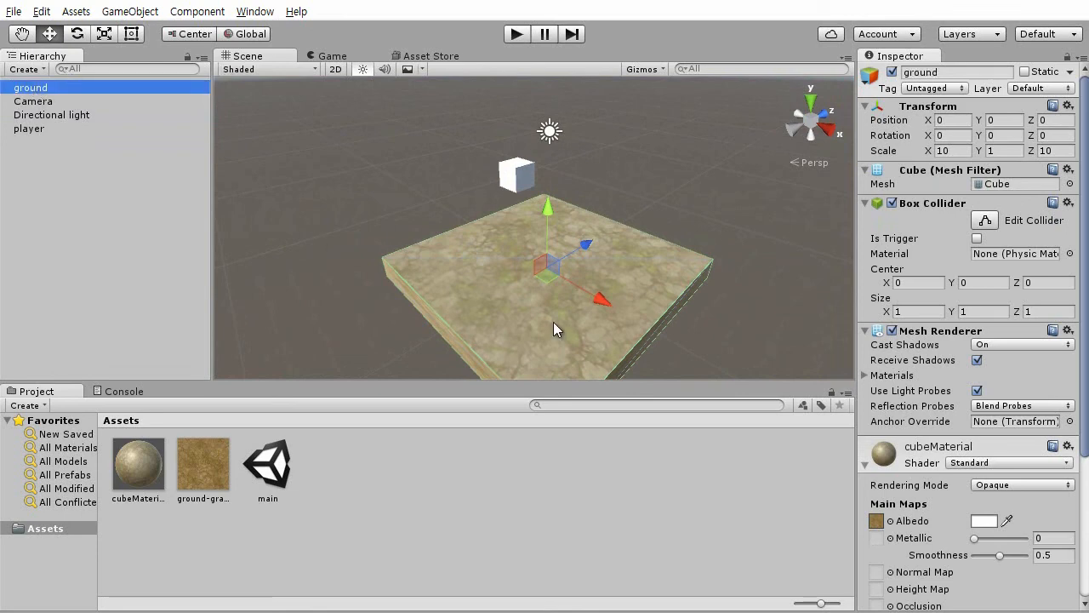
click(47, 151)
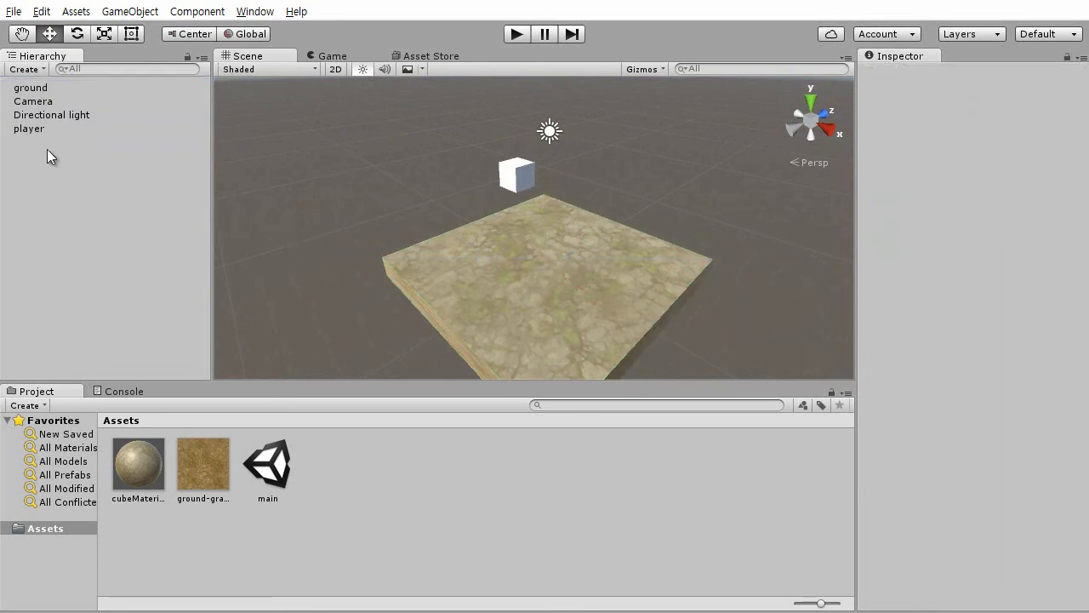
Add a sphere to the scene and move it up beyond the player cube to about Y 4.21 and Z 4.36.
click(527, 185)
alt+drag(381, 196, 314, 198)
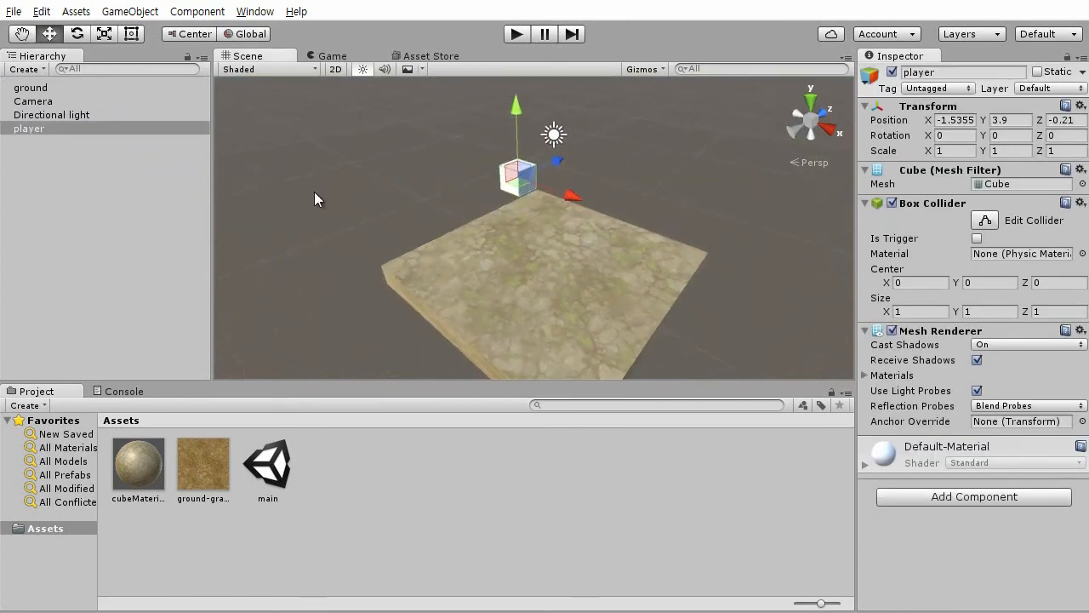
alt+drag(589, 267, 592, 237)
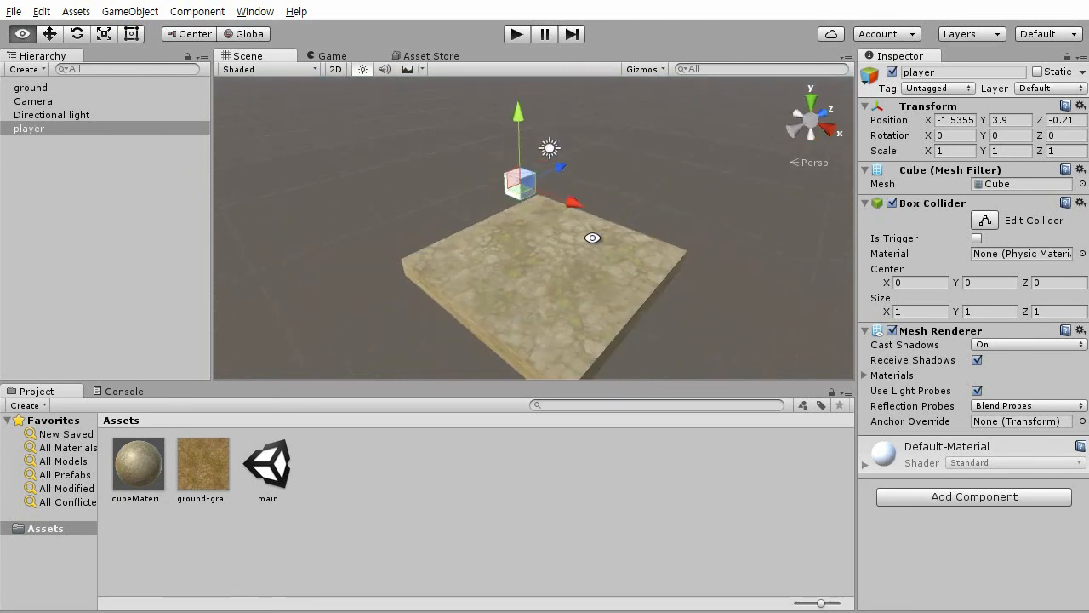
click(130, 11)
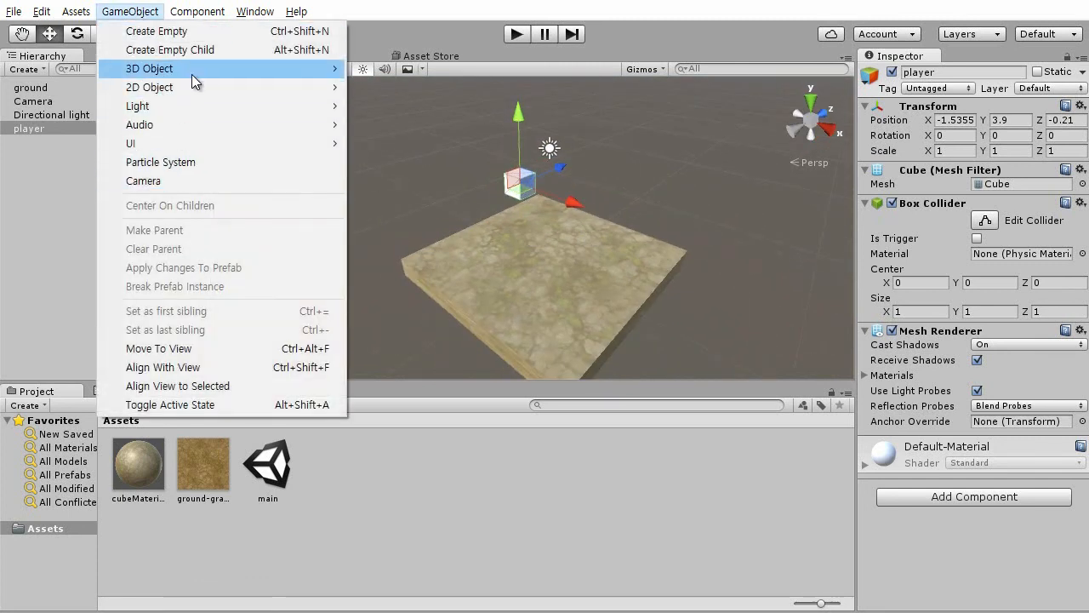
mouse_move(191, 73)
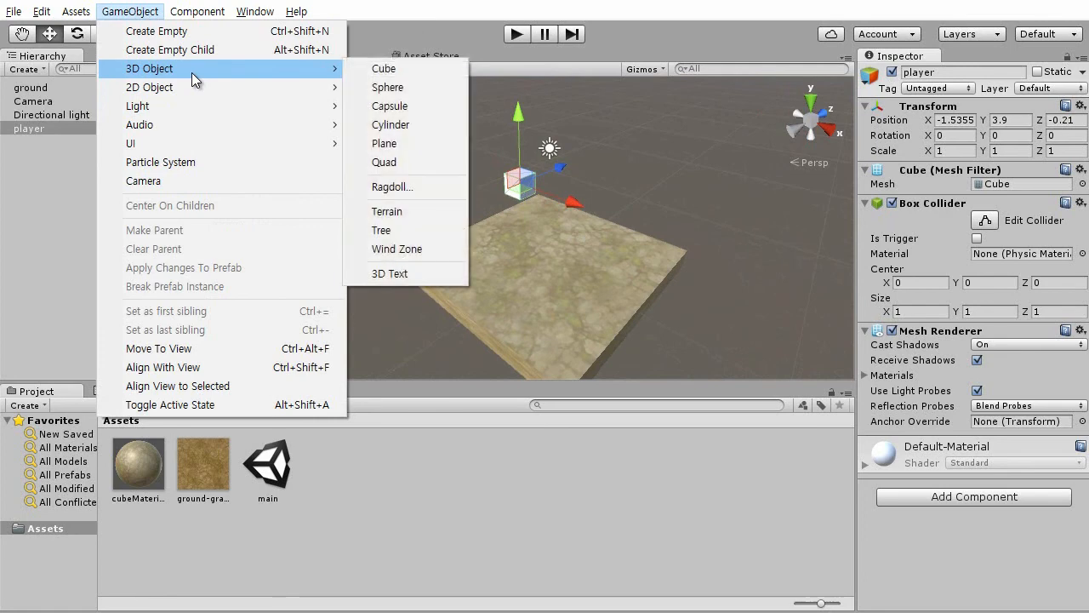
click(399, 90)
alt+drag(498, 245, 391, 182)
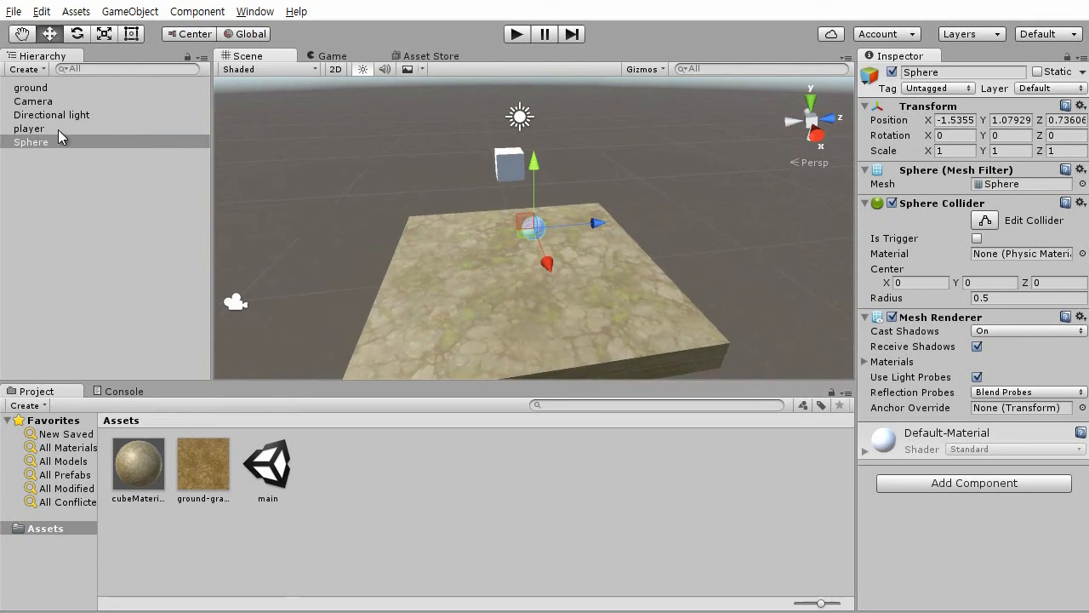
double_click(31, 141)
alt+drag(285, 192, 369, 224)
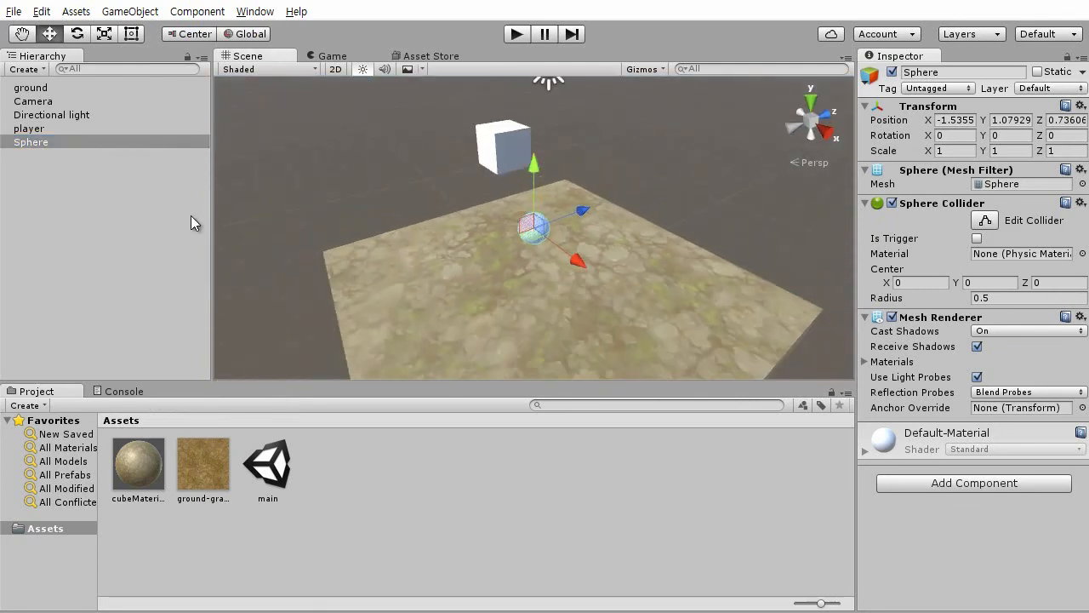
drag(581, 212, 523, 270)
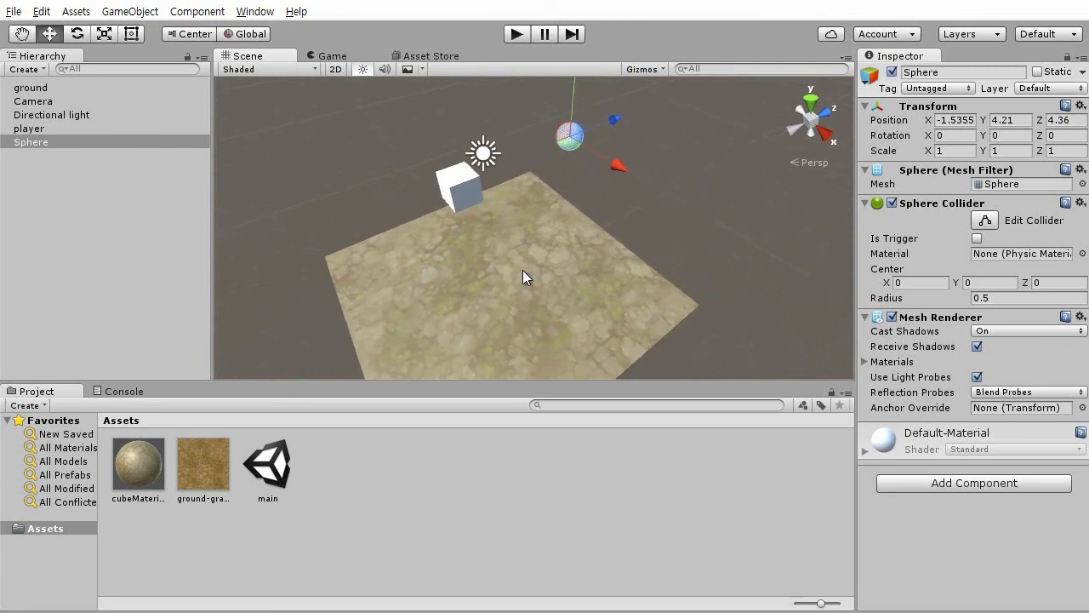
Compare the components and default materials of the player cube and the sphere by inspecting each in turn.
click(457, 189)
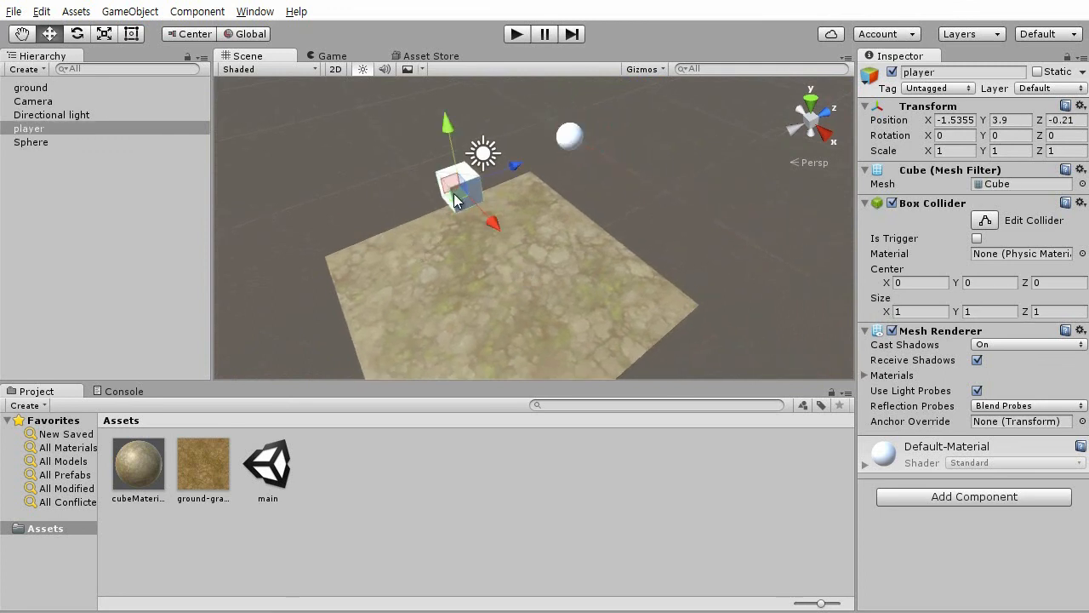
click(572, 141)
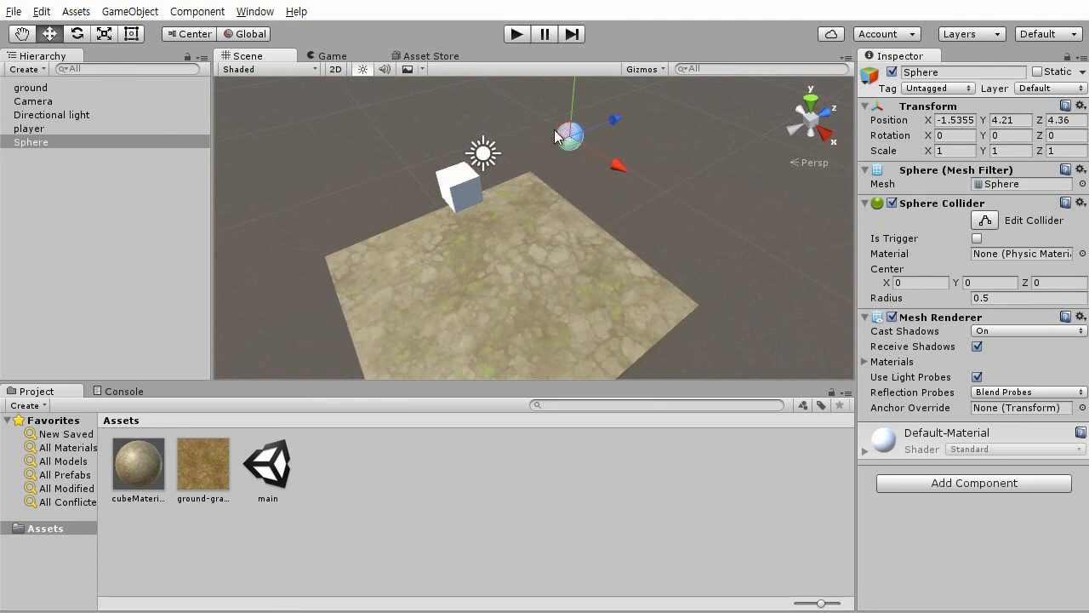
click(464, 190)
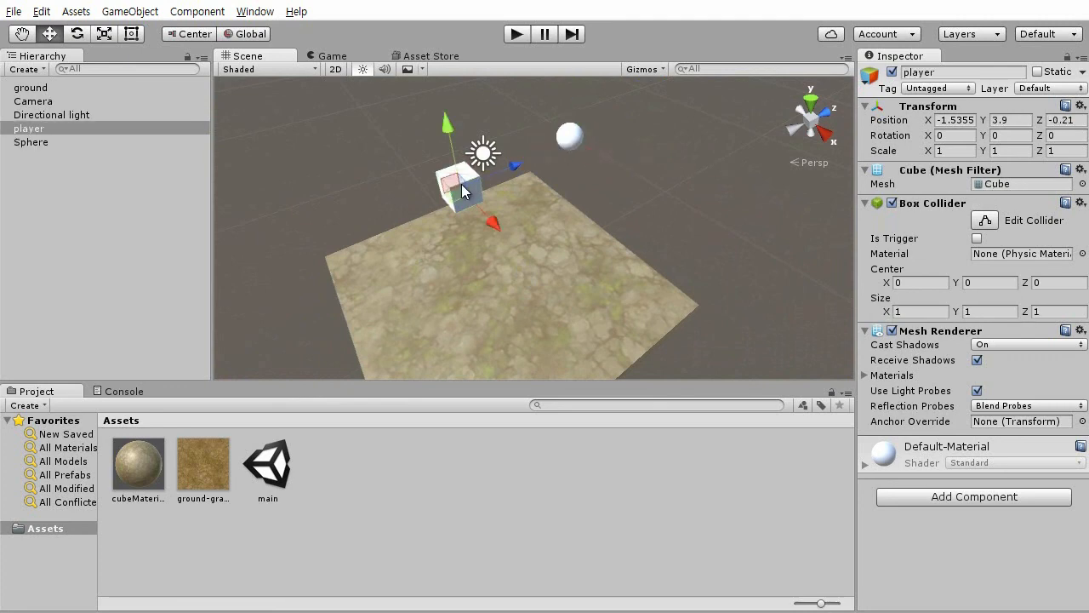
click(571, 138)
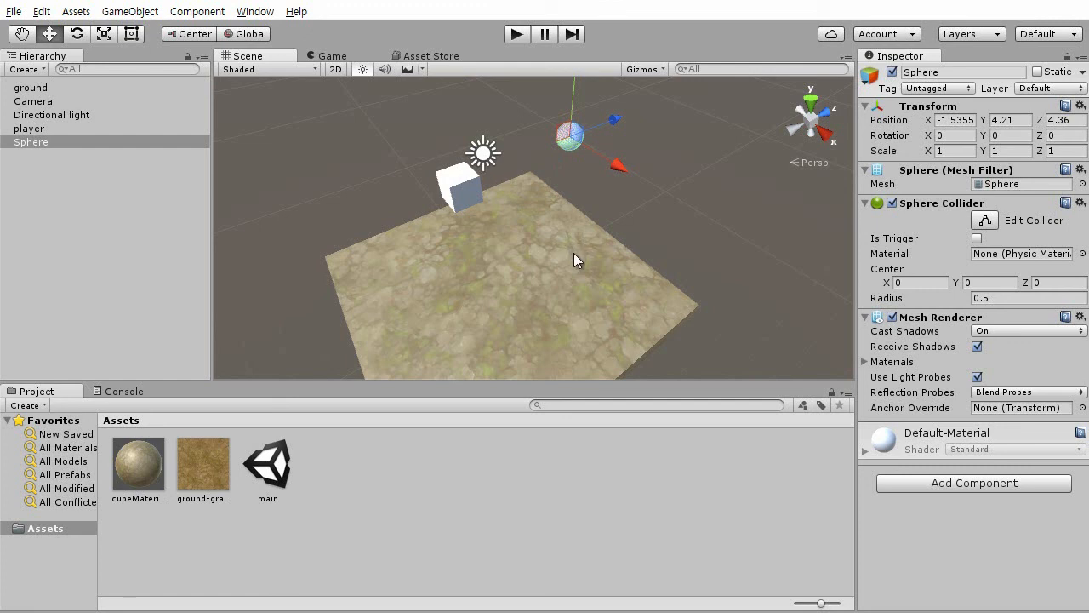
Create a new material named playerM in the Assets folder and clear the selection.
click(410, 490)
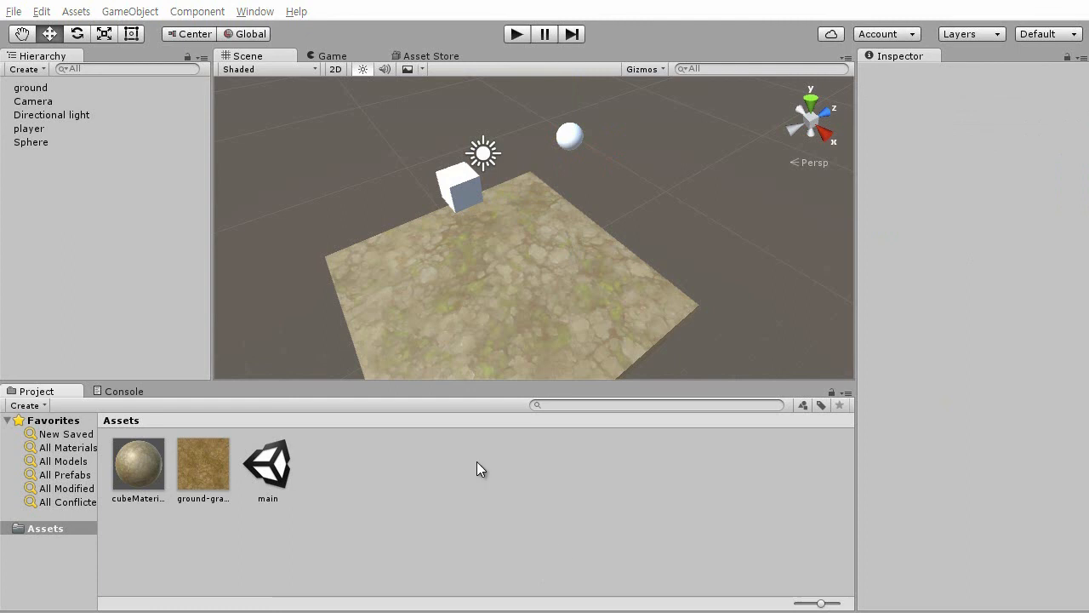
right_click(379, 461)
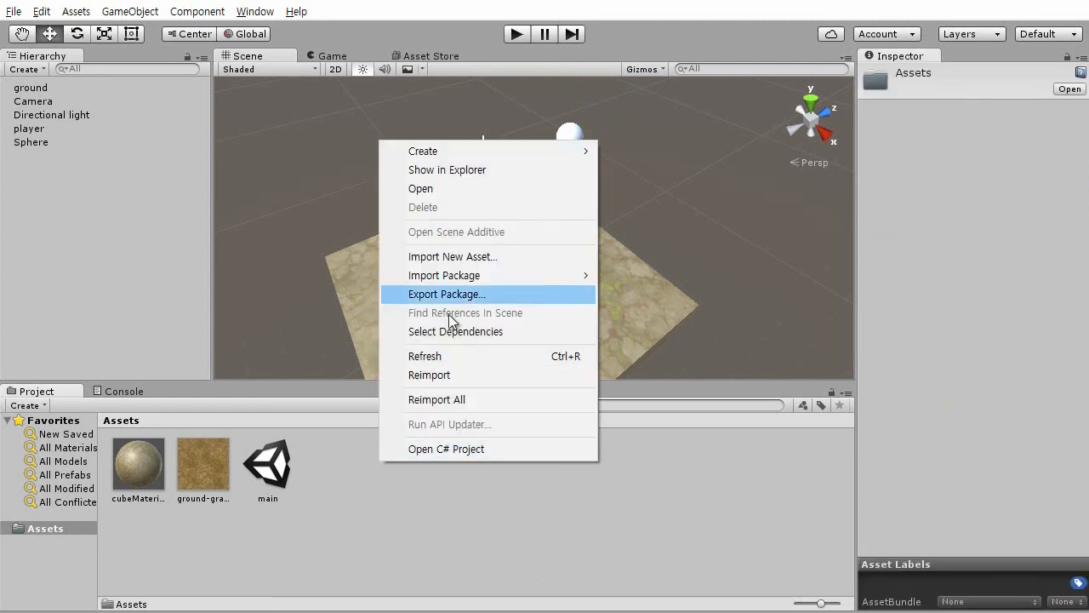
mouse_move(471, 151)
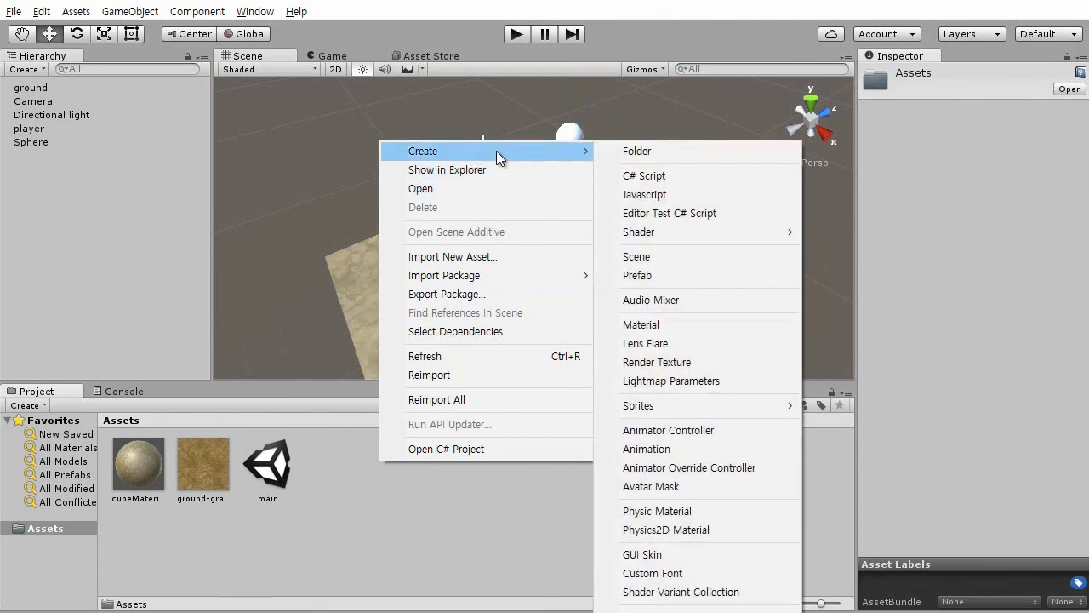
click(676, 327)
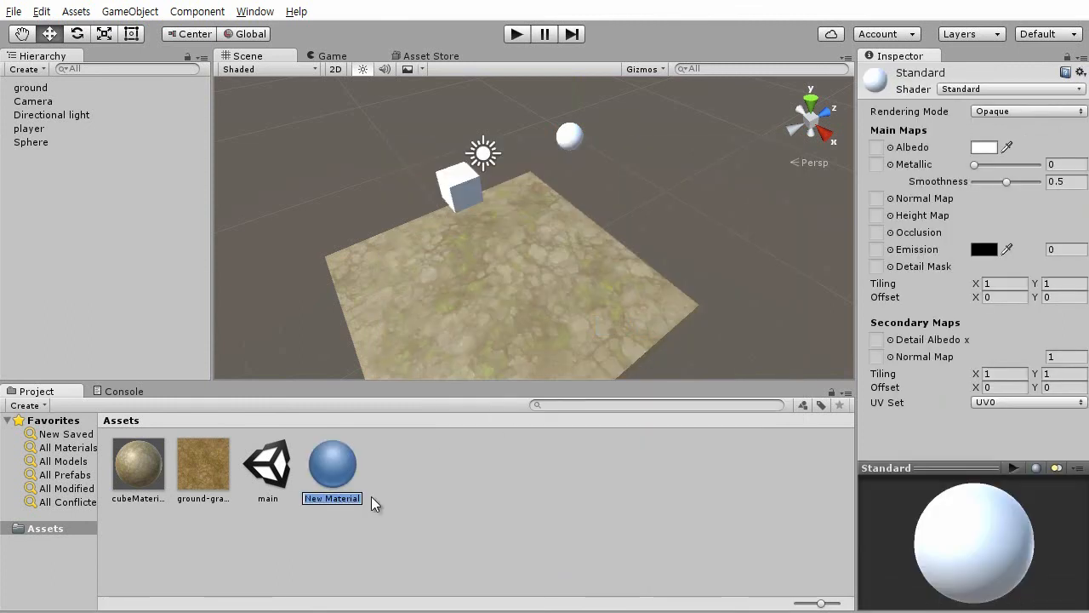
text(player)
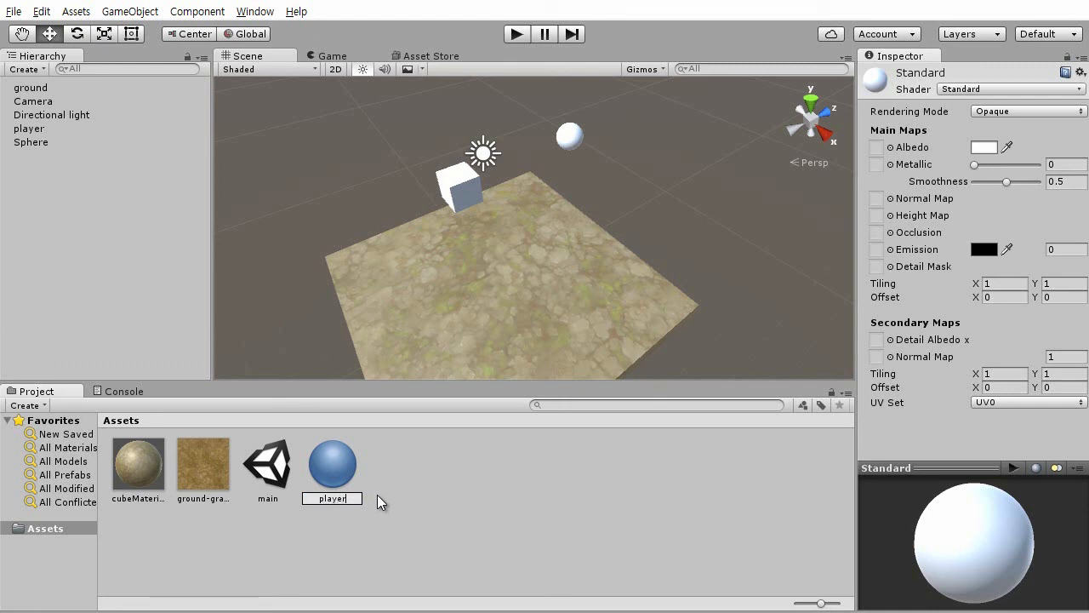
text(M)
click(377, 494)
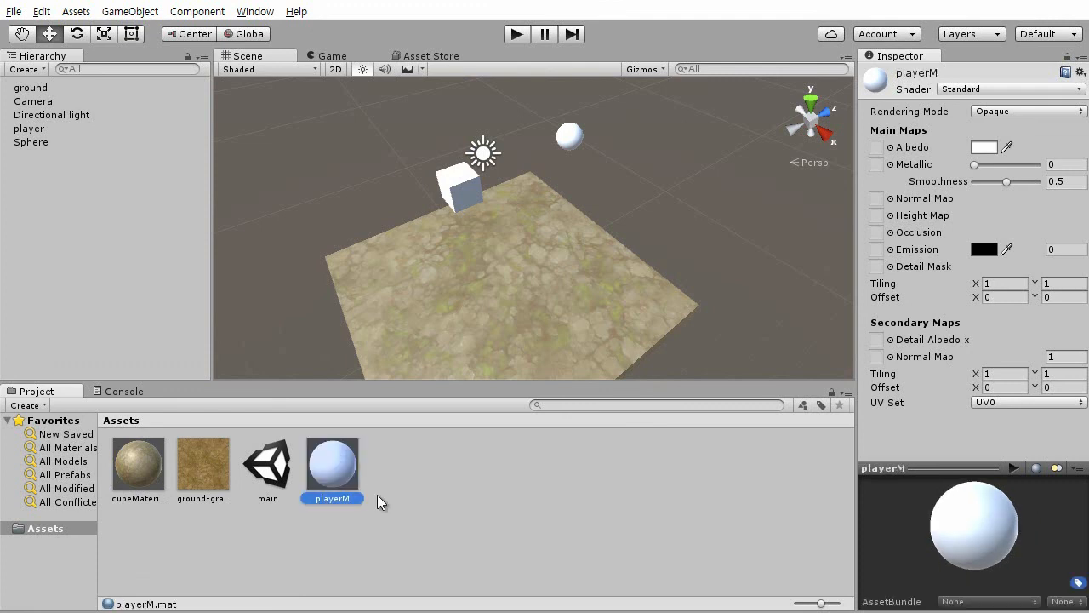
click(447, 463)
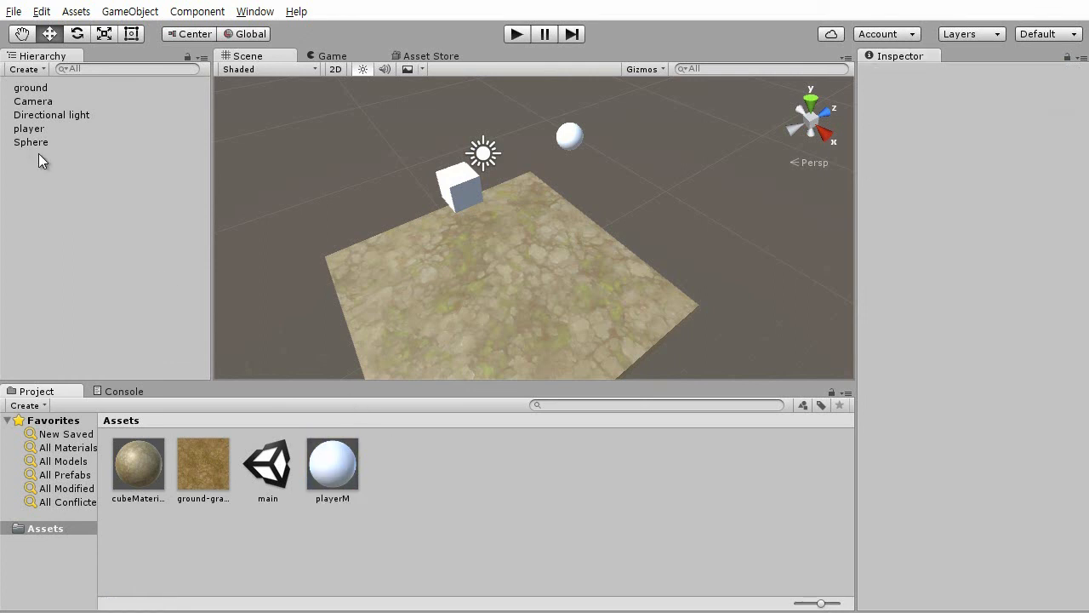
Apply the playerM material to the player cube and set its albedo colour to blue, hex 004BFFFF.
click(35, 128)
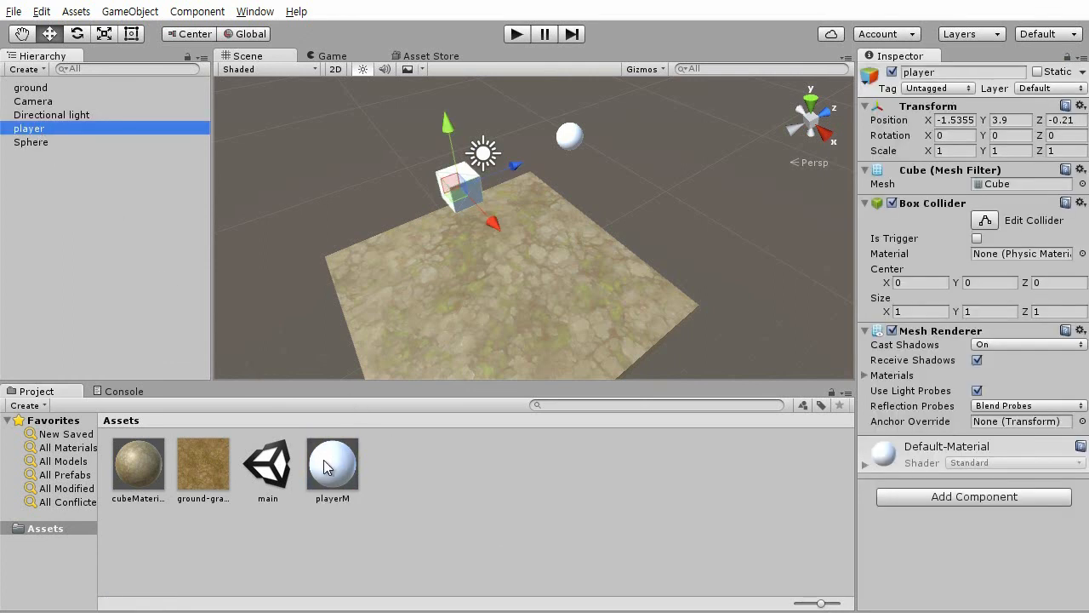
drag(332, 467, 950, 545)
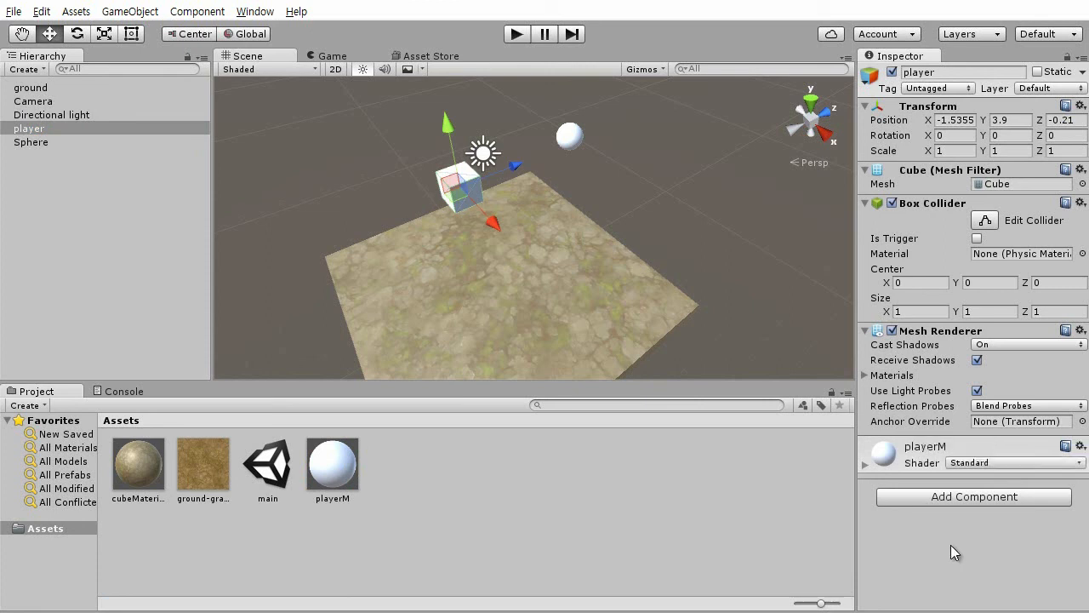
click(864, 466)
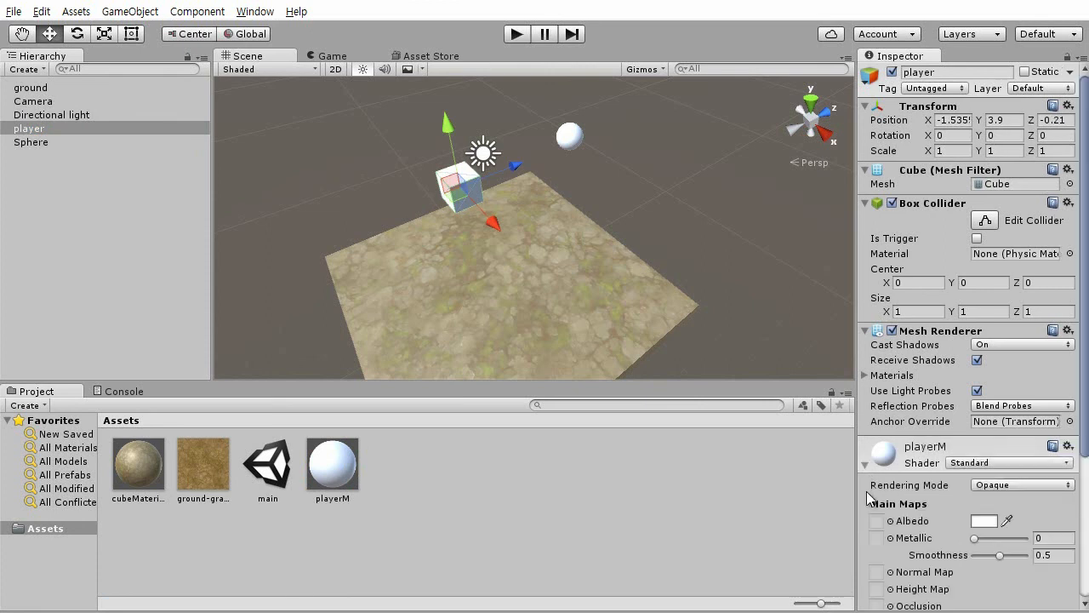
click(984, 522)
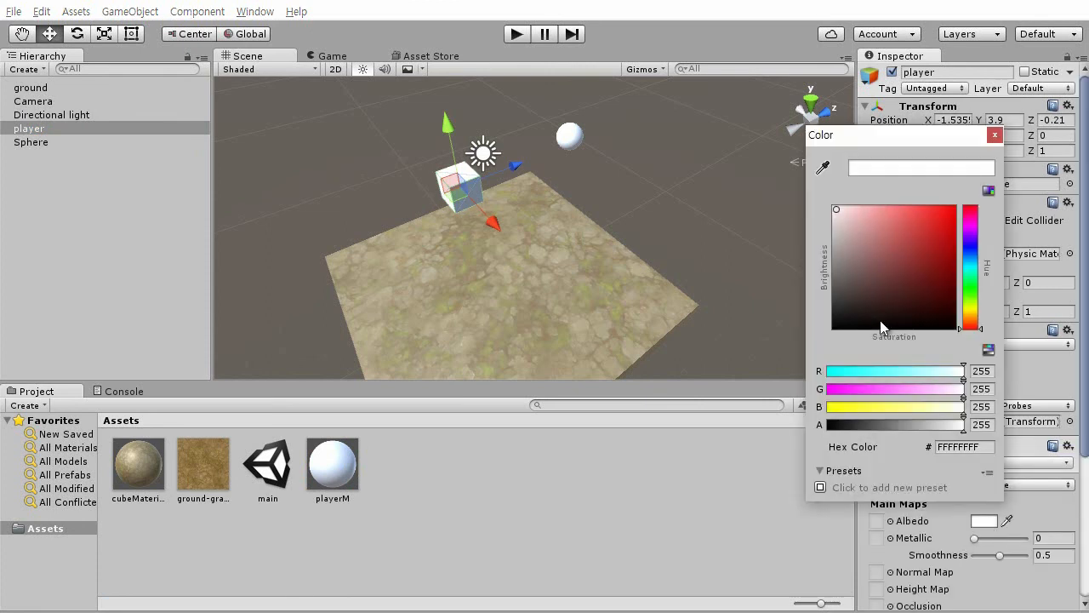
drag(977, 238, 977, 253)
click(942, 210)
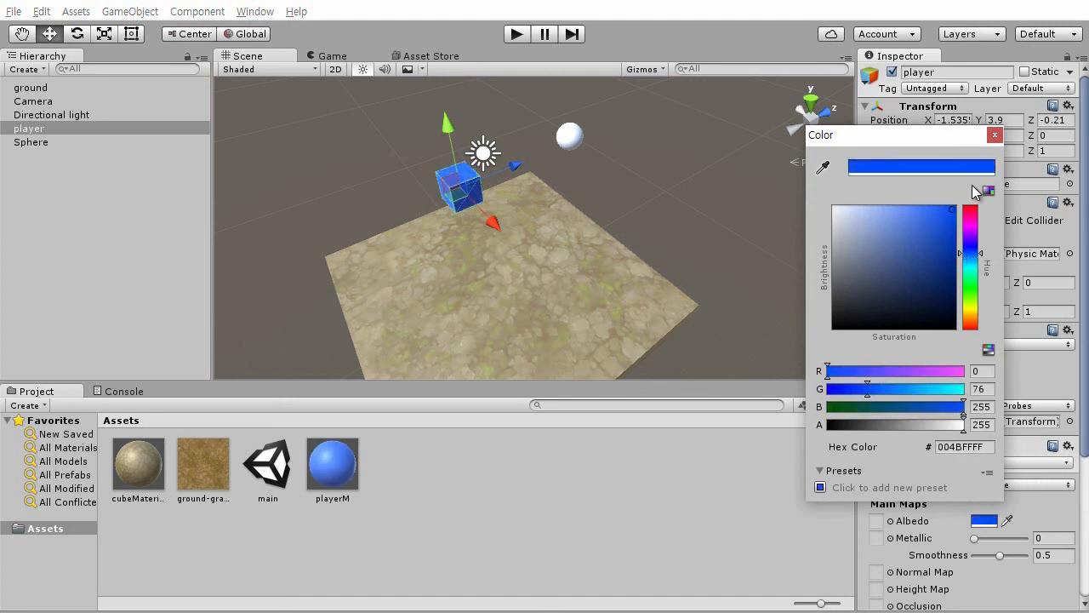
click(995, 135)
click(544, 499)
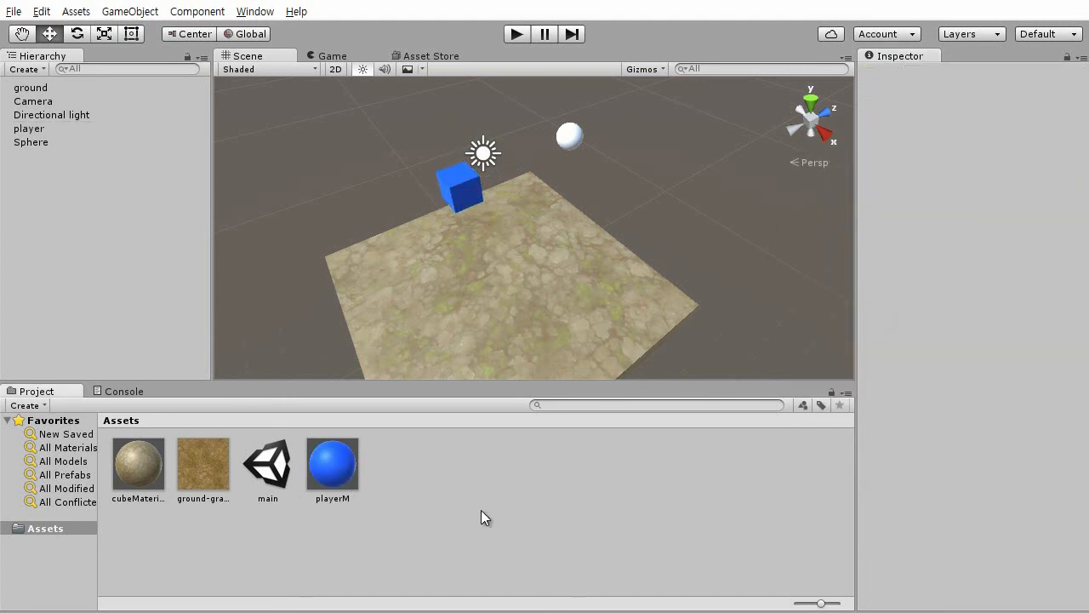
Create another material named SphereM in the Assets folder.
right_click(424, 466)
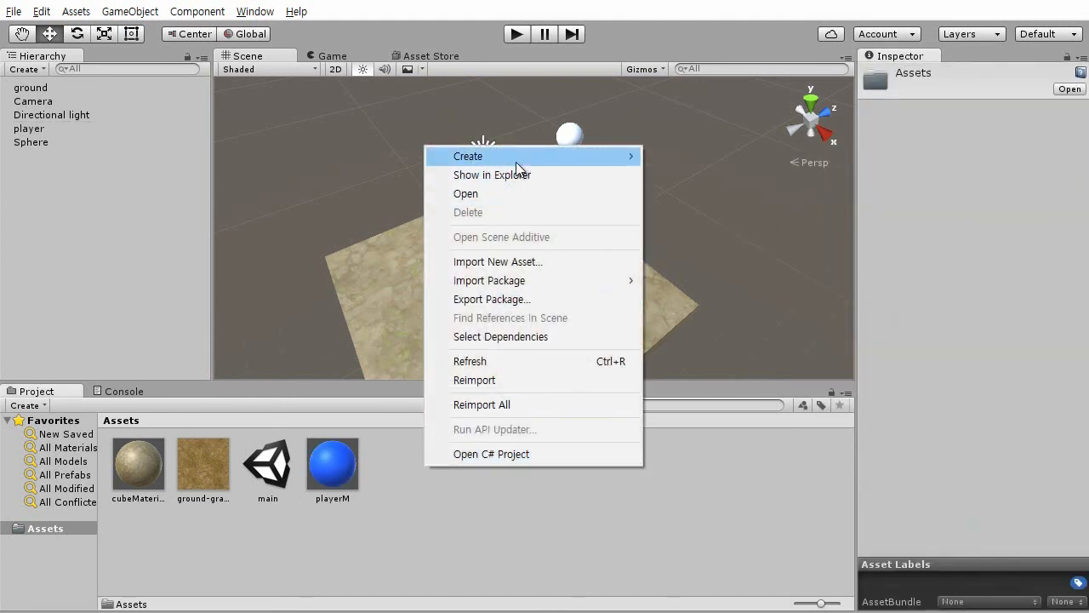
mouse_move(516, 161)
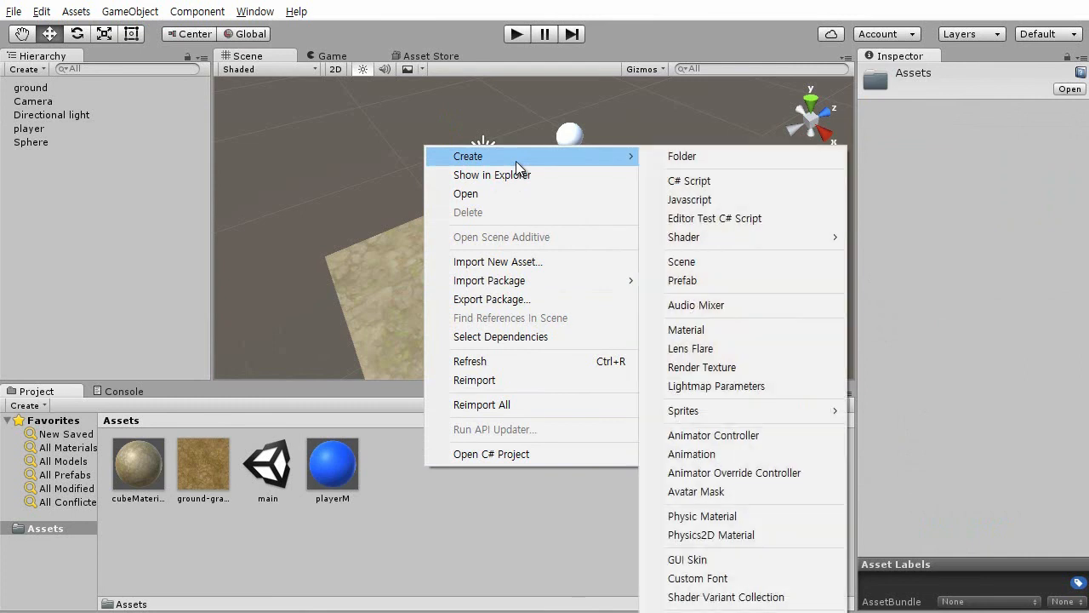
click(709, 331)
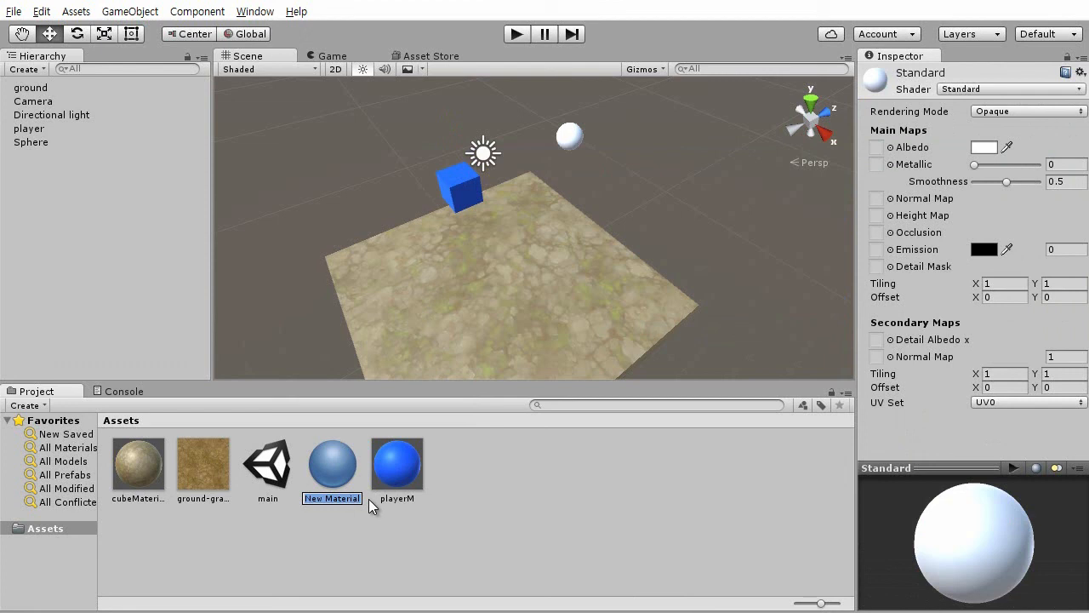
text(SphereM)
key(Return)
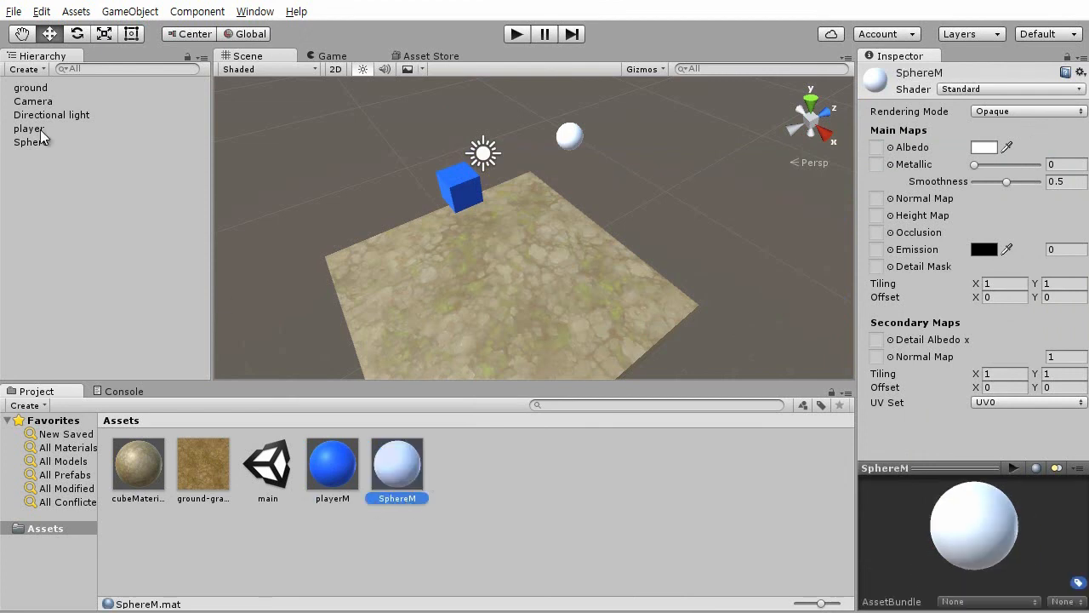
Apply the SphereM material to the sphere and set its albedo colour to red, hex FF0000FF.
click(43, 142)
drag(379, 462, 960, 525)
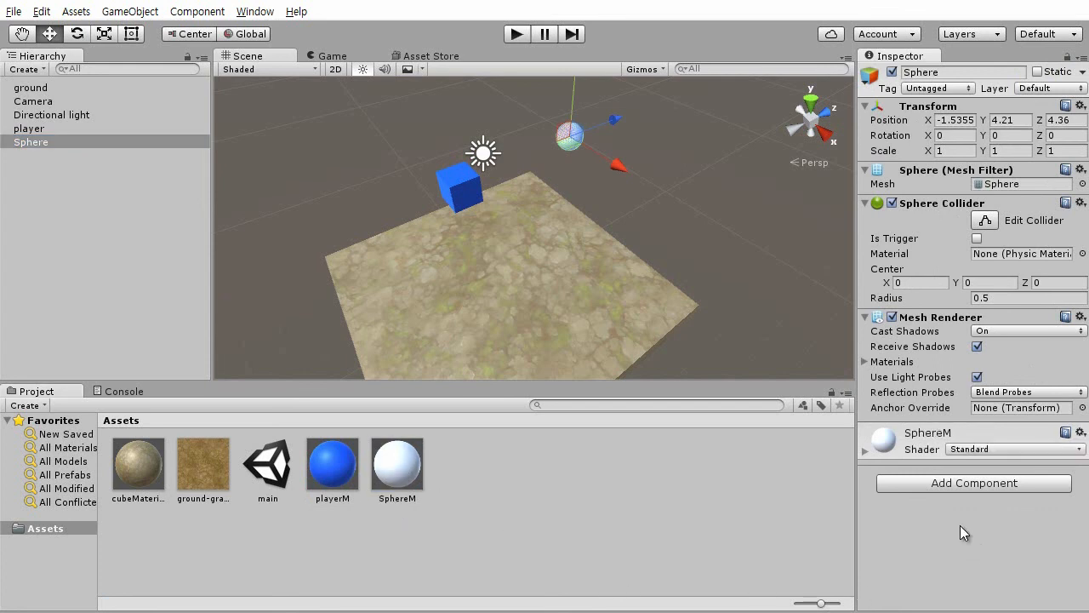
click(865, 452)
scroll(928, 517, down, 5)
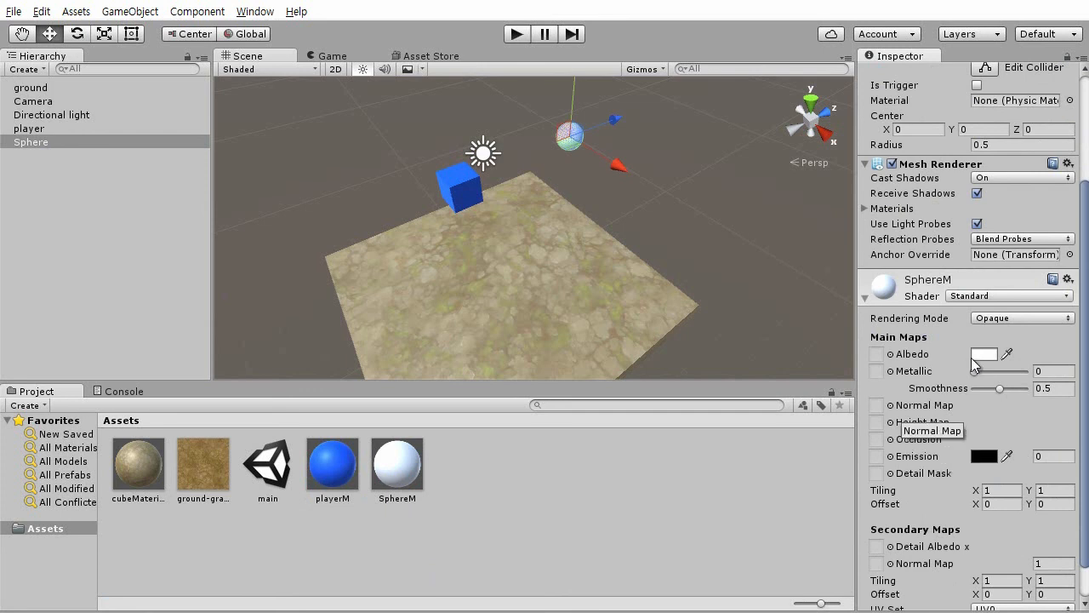
click(984, 354)
drag(830, 281, 996, 177)
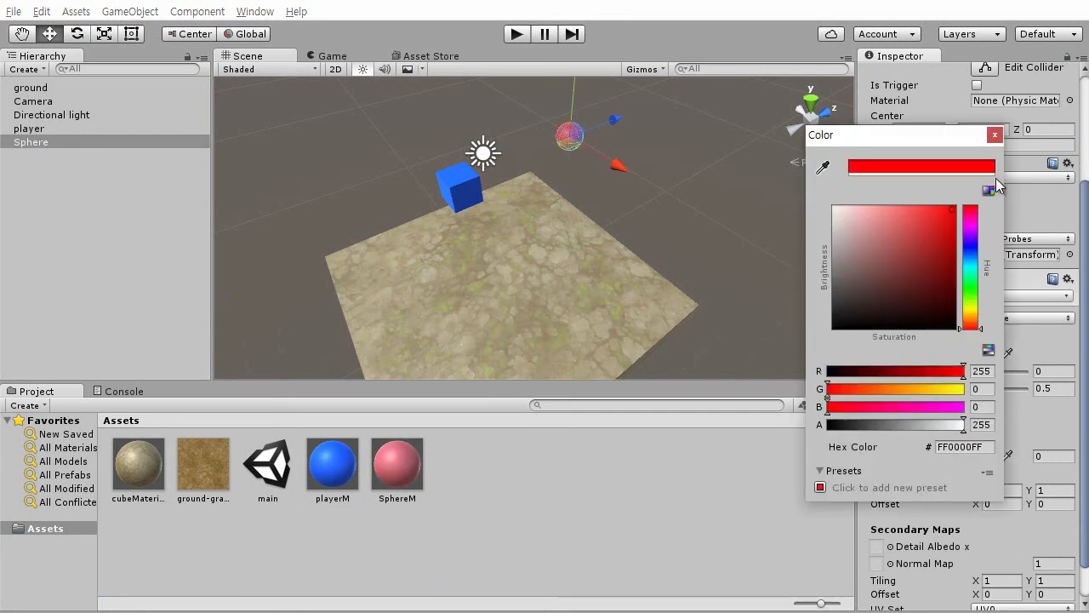
click(995, 135)
click(721, 274)
alt+drag(553, 286, 576, 231)
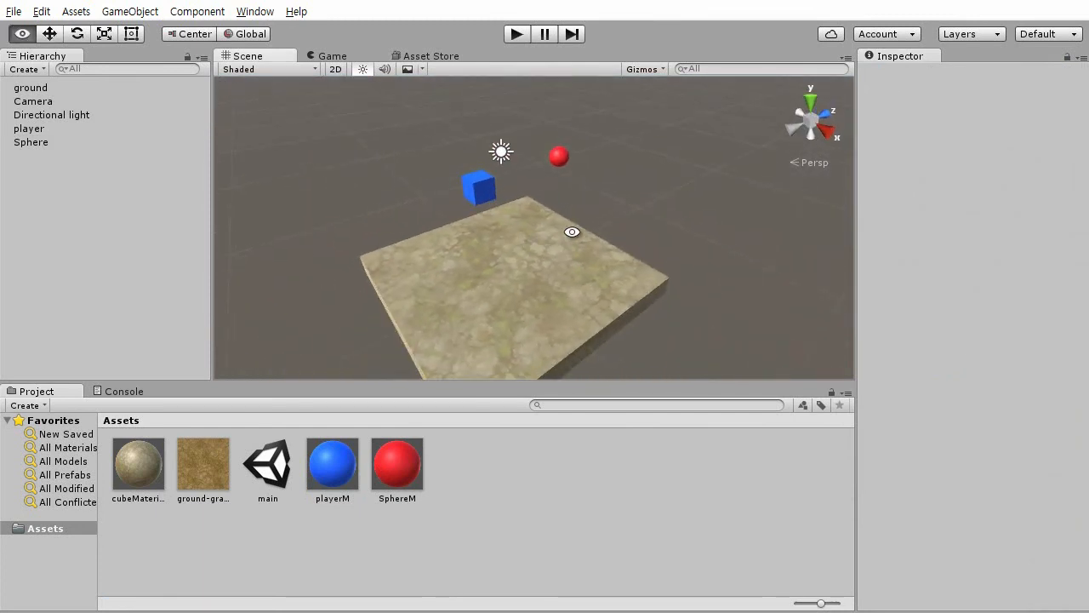